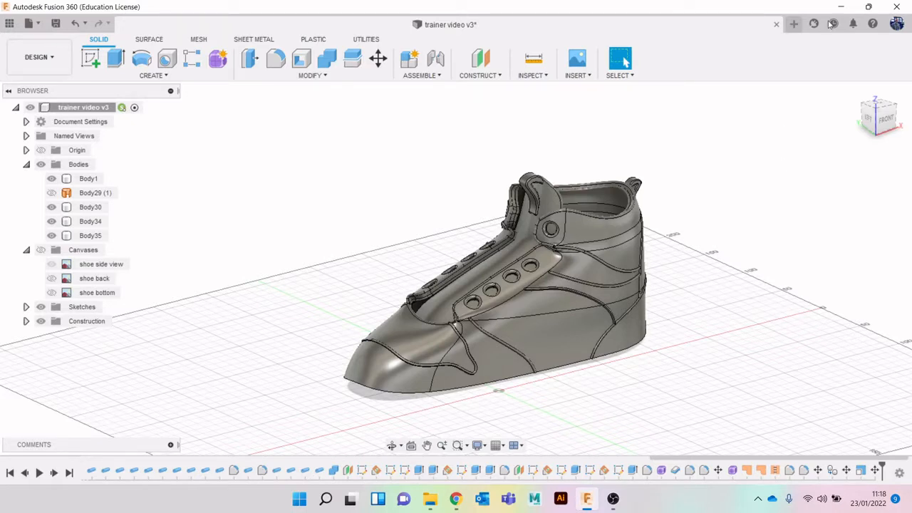
Examine the shoe upper's tongue, eyelet rows and side panels from several angles
click(867, 118)
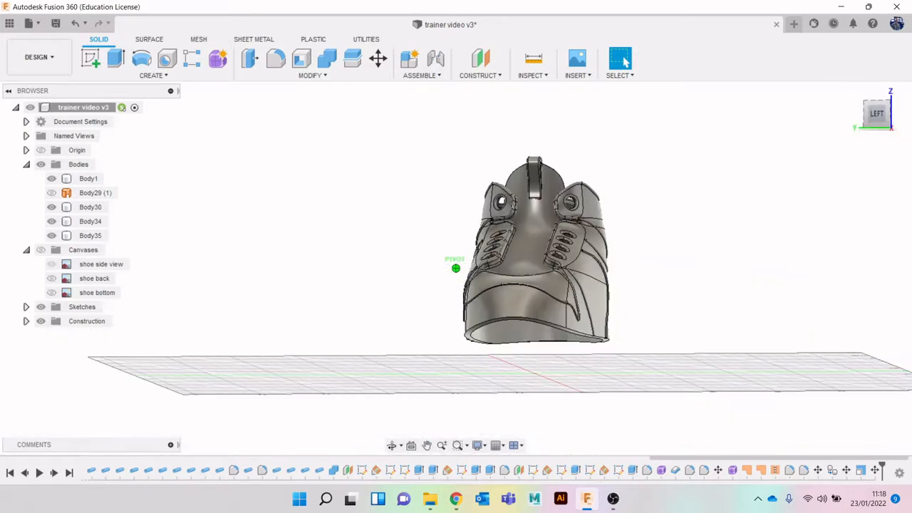
mouse_move(456, 268)
shift+middle_down()
mouse_move(459, 221)
mouse_move(399, 335)
shift+middle_up()
click(520, 339)
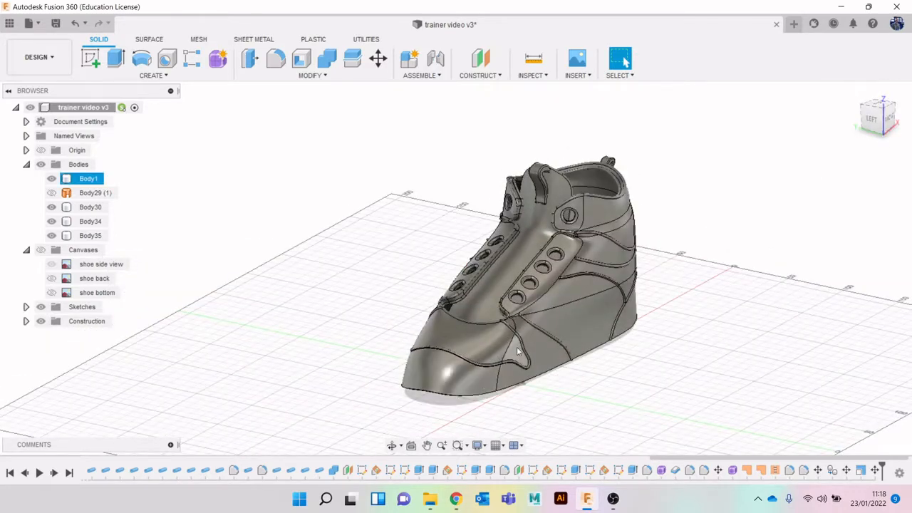
scroll(520, 339, up, 3)
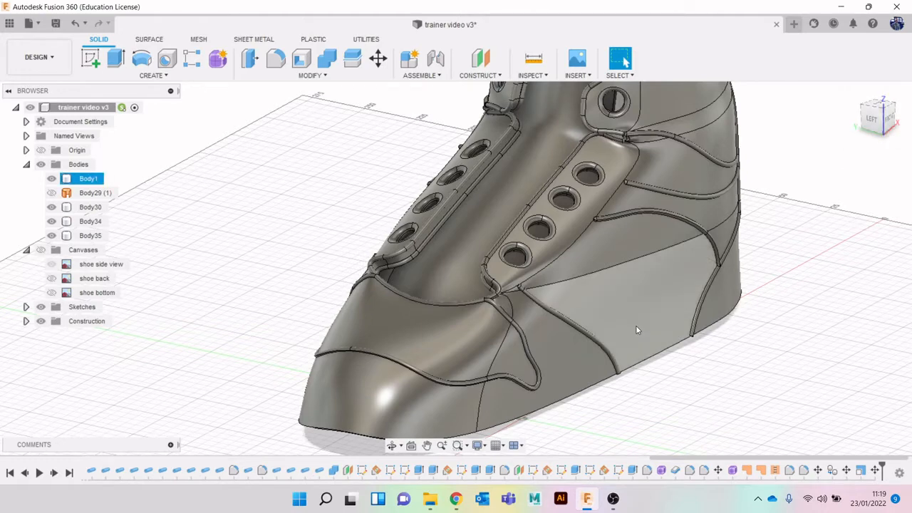
middle_drag(636, 325, 610, 335)
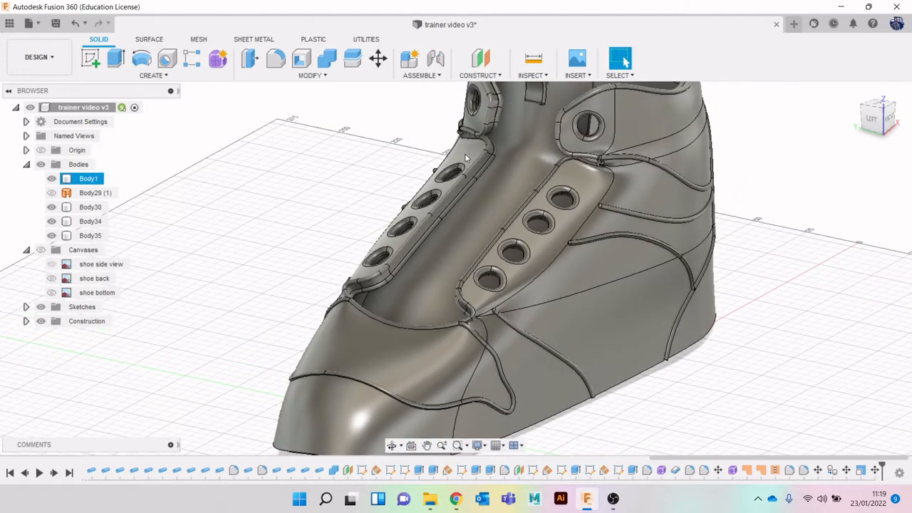
scroll(516, 250, down, 1)
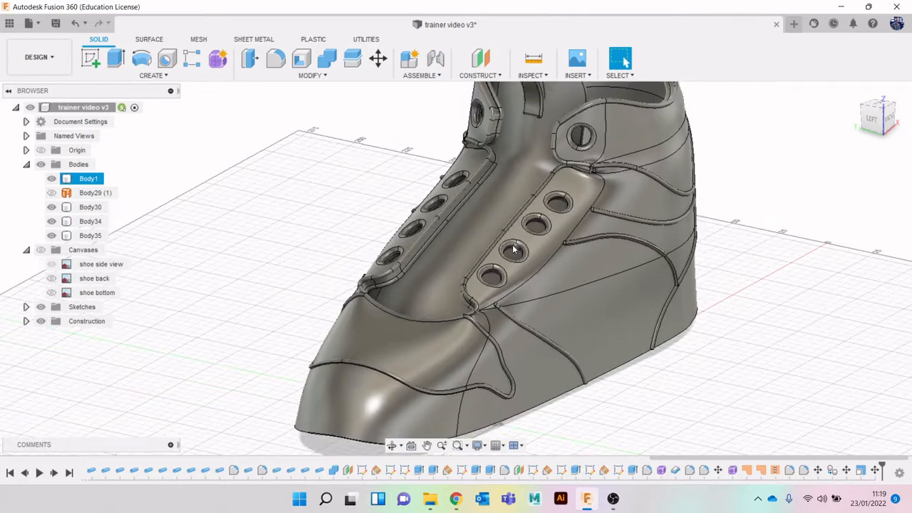
middle_drag(516, 249, 485, 307)
scroll(485, 309, up, 2)
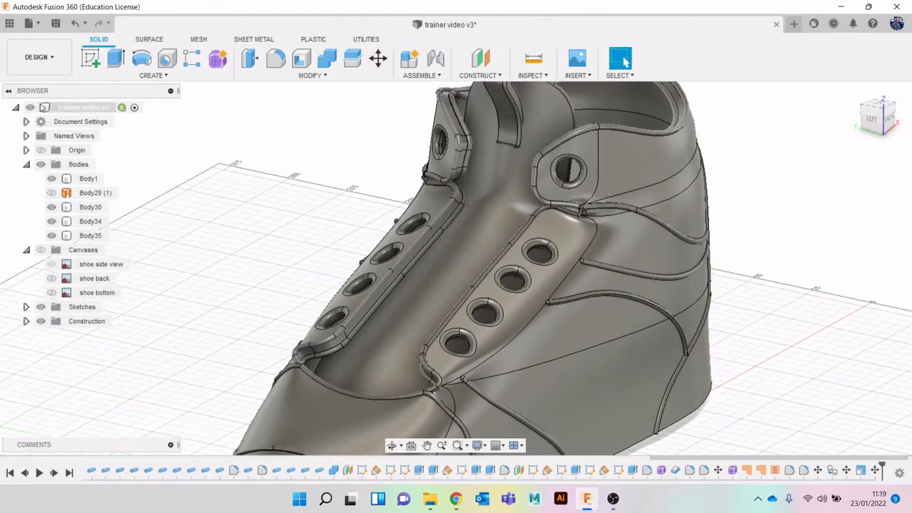
Hide Body35, Body34 and Body30 so that only Body1 is displayed
click(58, 237)
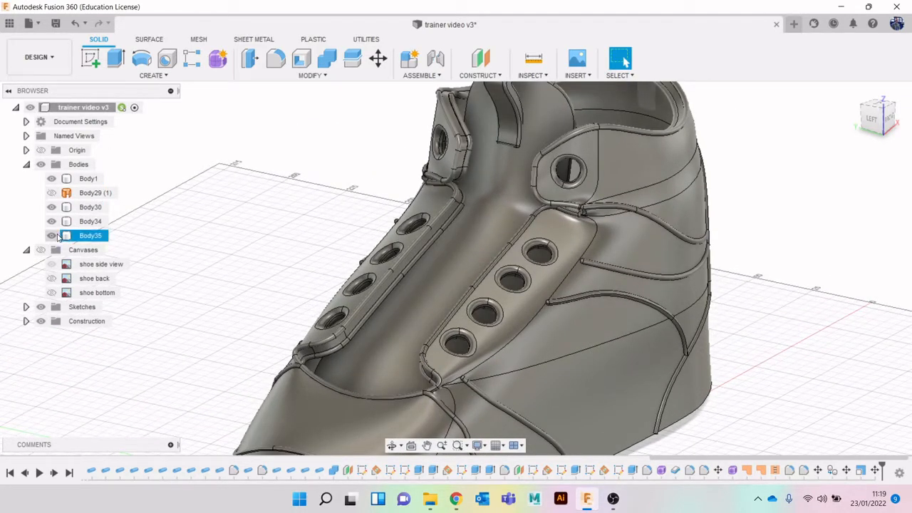
click(52, 237)
click(53, 223)
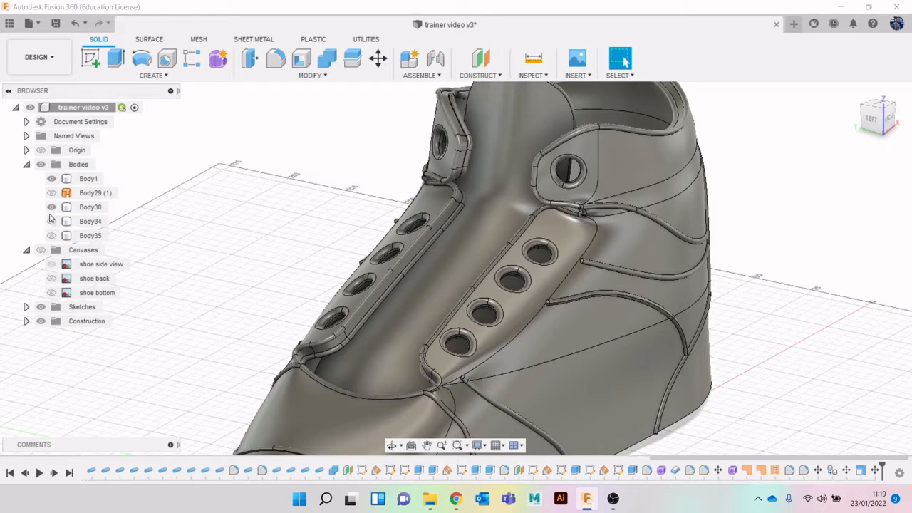
click(52, 207)
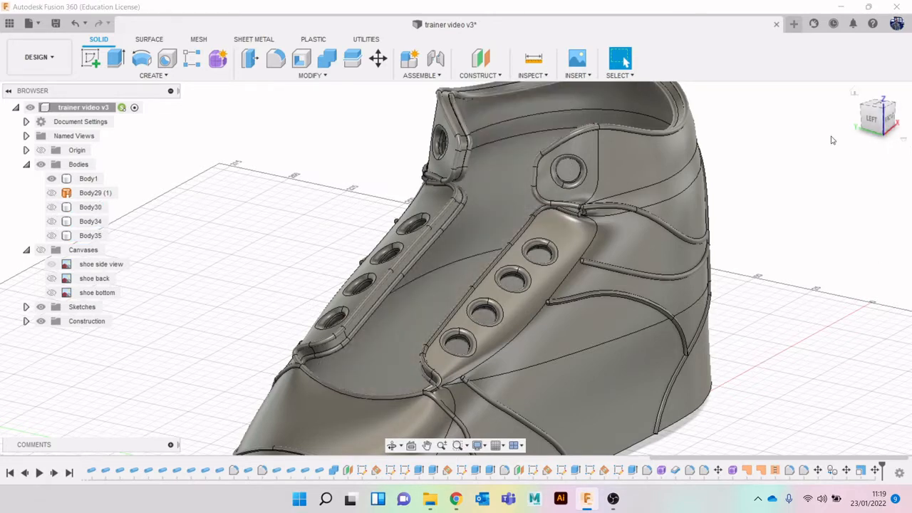
Construct an axis through the cylindrical face of the eyelet nearest the toe in the left-hand row, seen from the toe
scroll(709, 271, down, 2)
middle_drag(710, 271, 602, 261)
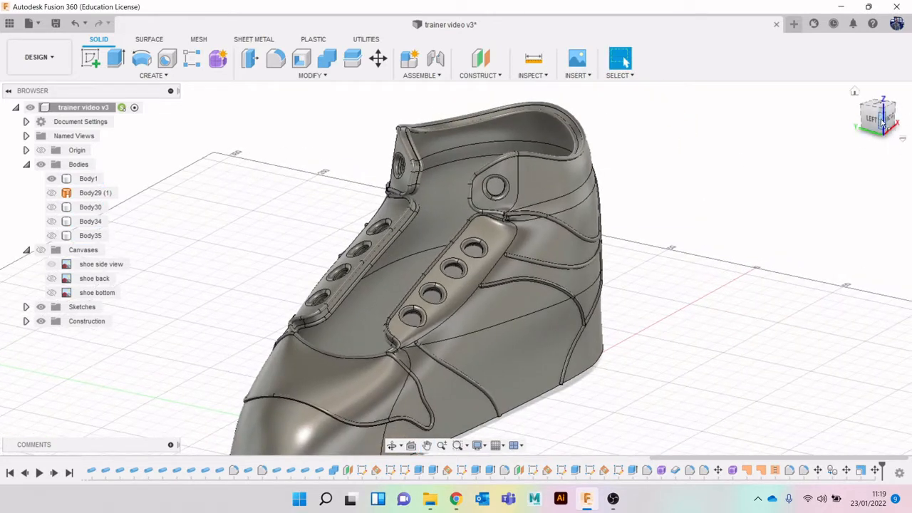
mouse_move(882, 122)
mouse_down()
mouse_move(901, 141)
mouse_move(902, 115)
mouse_move(892, 141)
mouse_up()
click(488, 77)
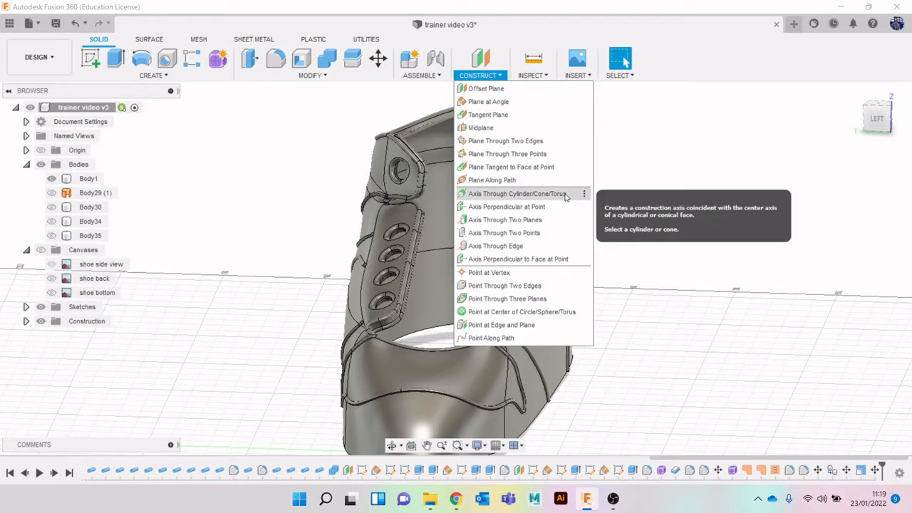
click(565, 197)
scroll(414, 308, up, 8)
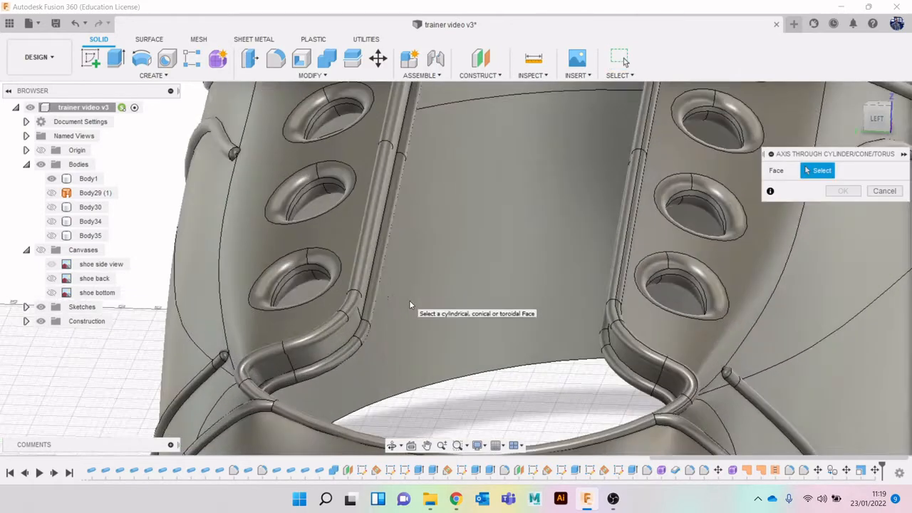
click(304, 269)
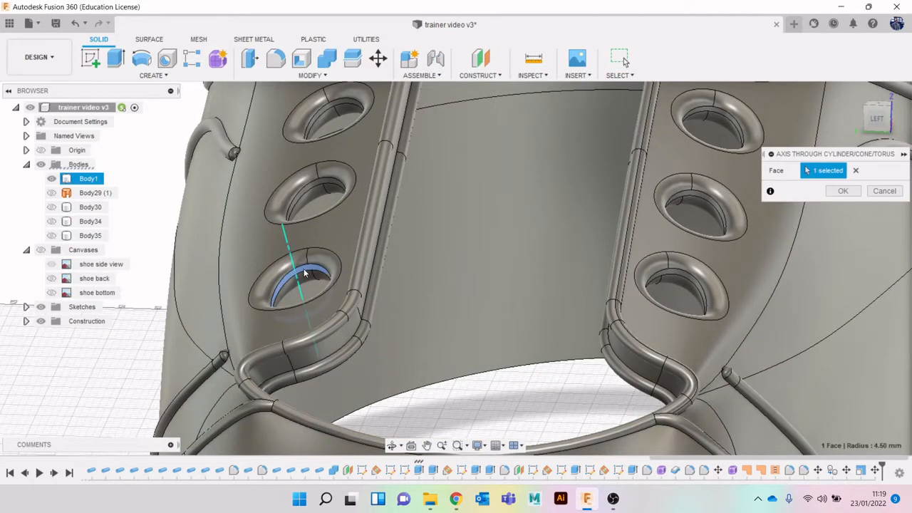
click(844, 191)
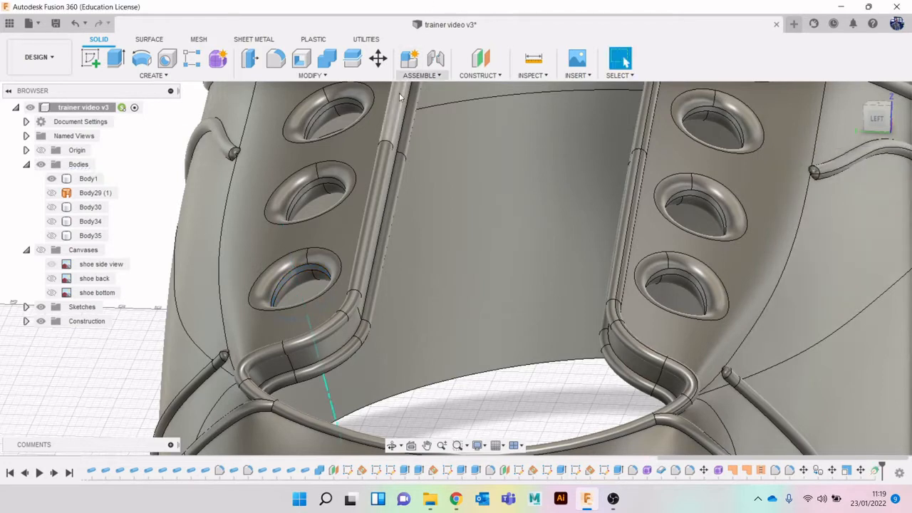
Extend the first eyelet's construction axis upward so it passes through the hole and out above it
scroll(328, 352, down, 5)
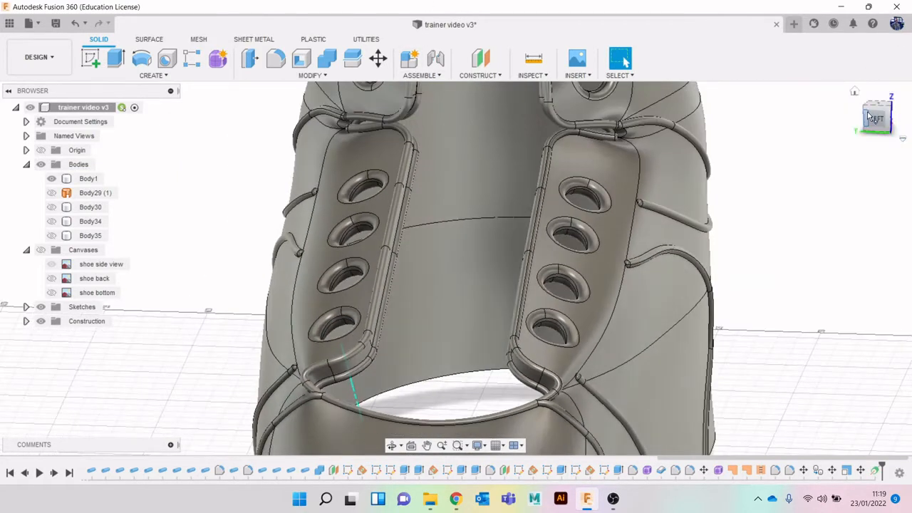
drag(869, 116, 840, 113)
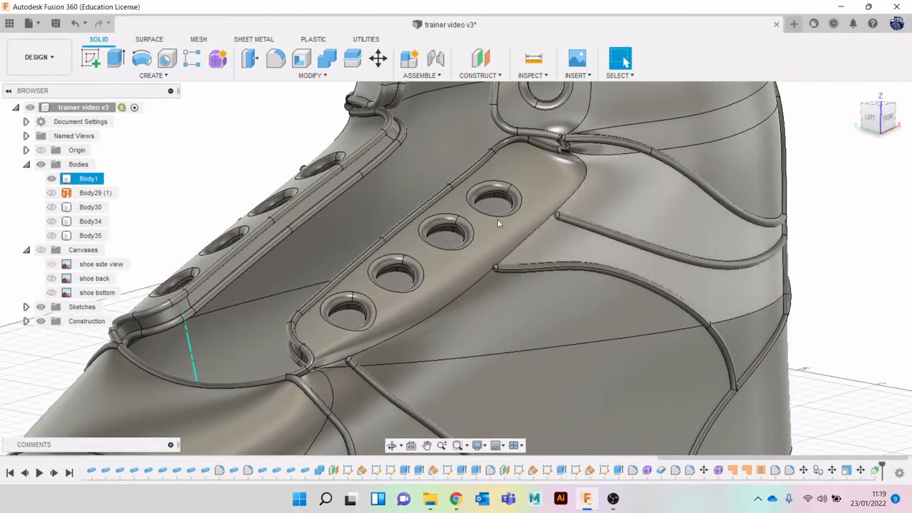
middle_drag(250, 307, 300, 323)
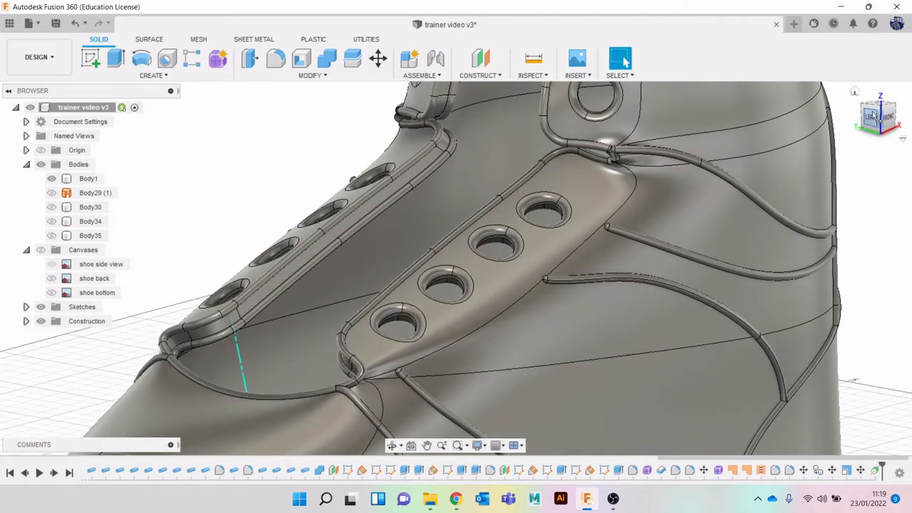
drag(873, 120, 862, 93)
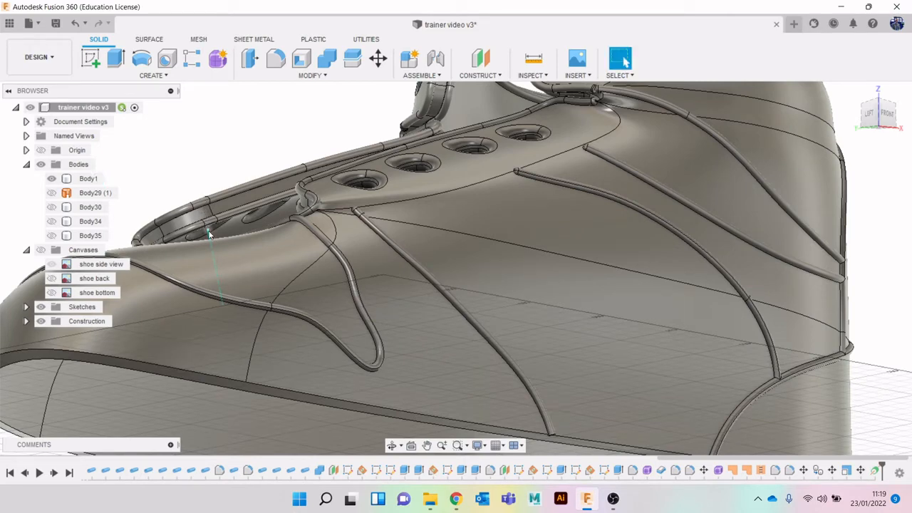
drag(888, 120, 368, 94)
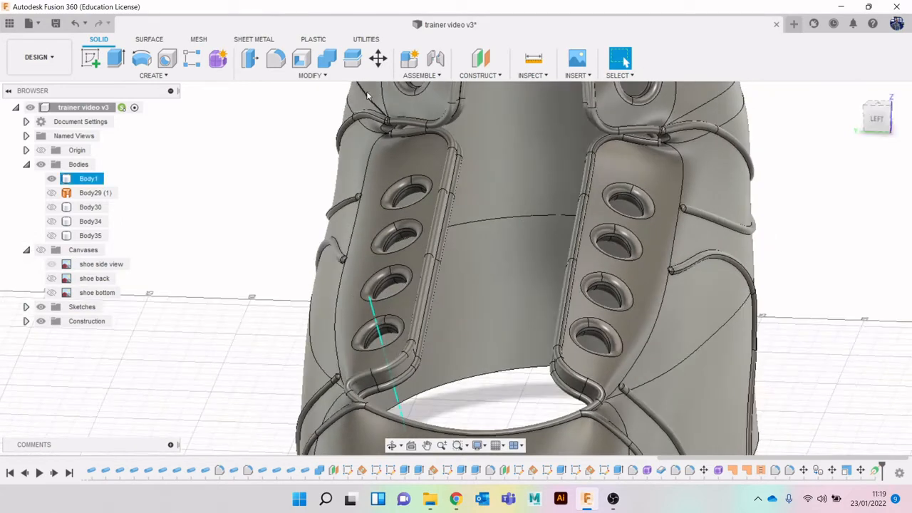
Construct an axis through the second eyelet from the toe in the same row and adjust its upper extent above the hole
click(479, 75)
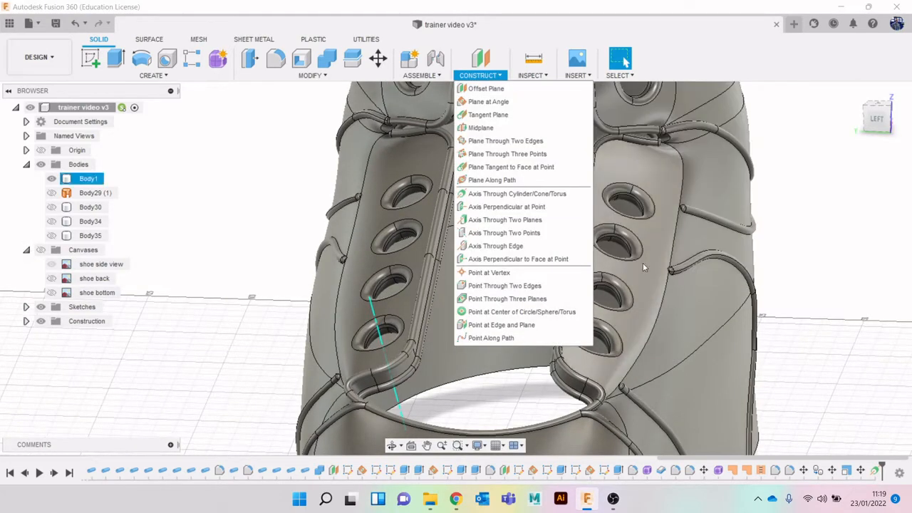
click(538, 193)
scroll(368, 292, up, 4)
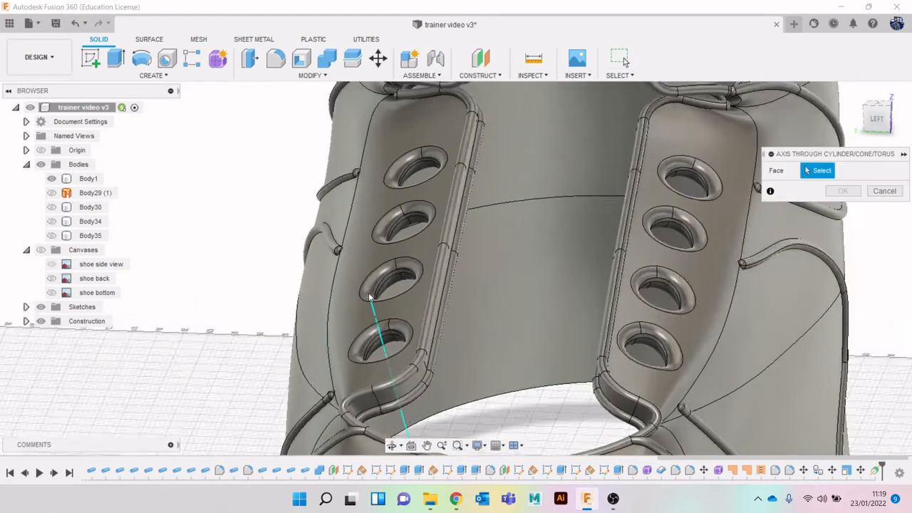
click(425, 276)
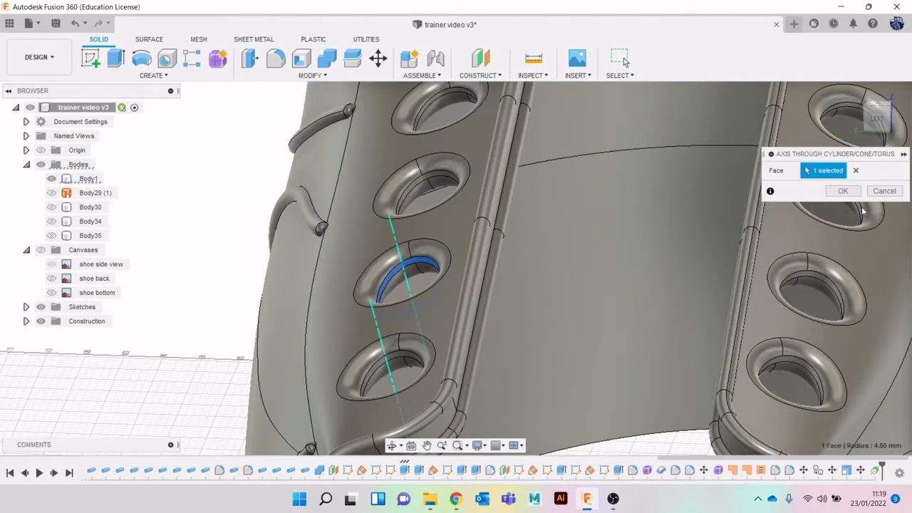
click(842, 191)
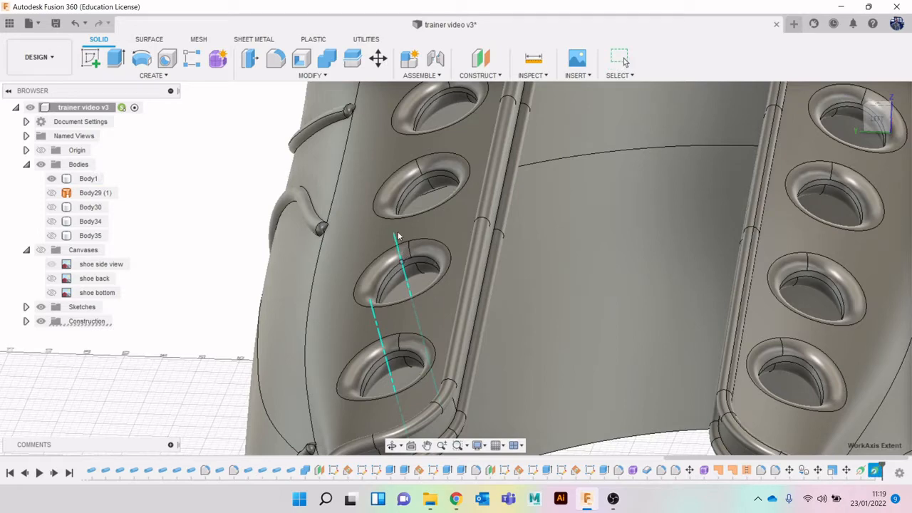
drag(398, 236, 394, 223)
Construct an axis through the cylindrical face of the third eyelet from the toe in the same row
scroll(428, 292, down, 3)
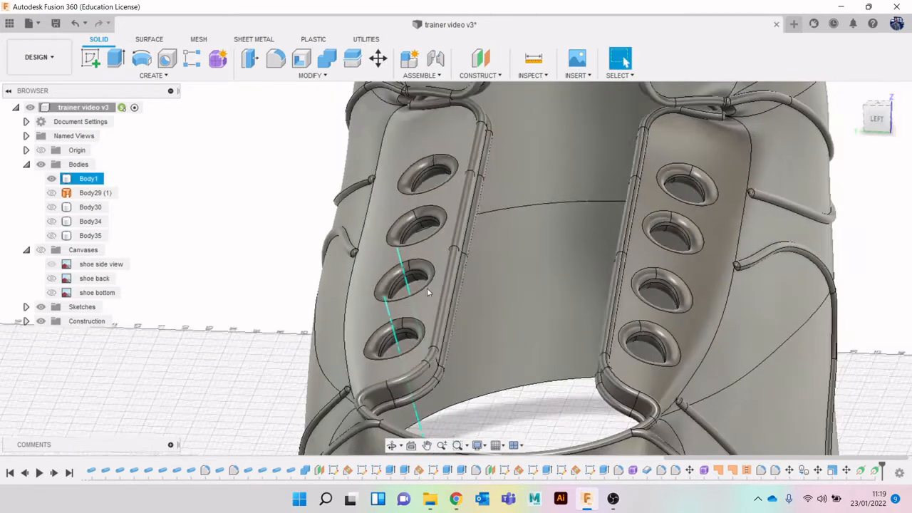
click(481, 75)
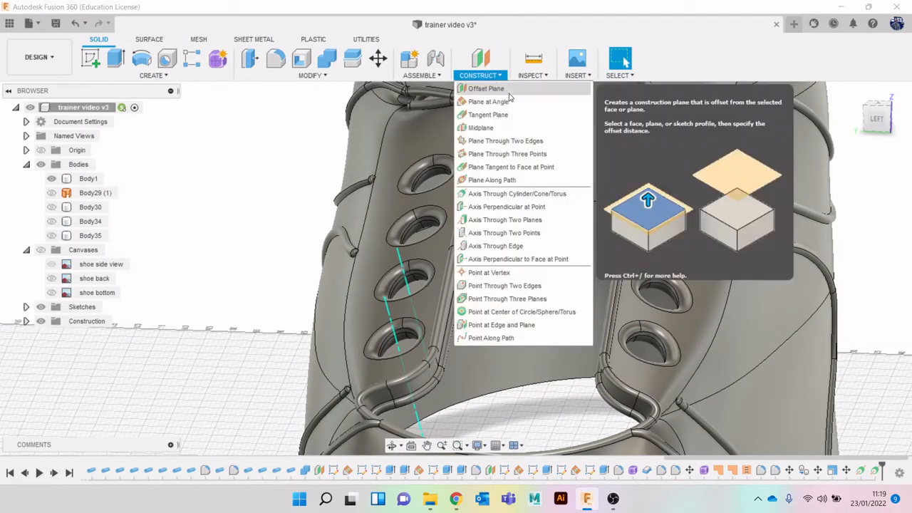
click(517, 193)
scroll(467, 203, up, 5)
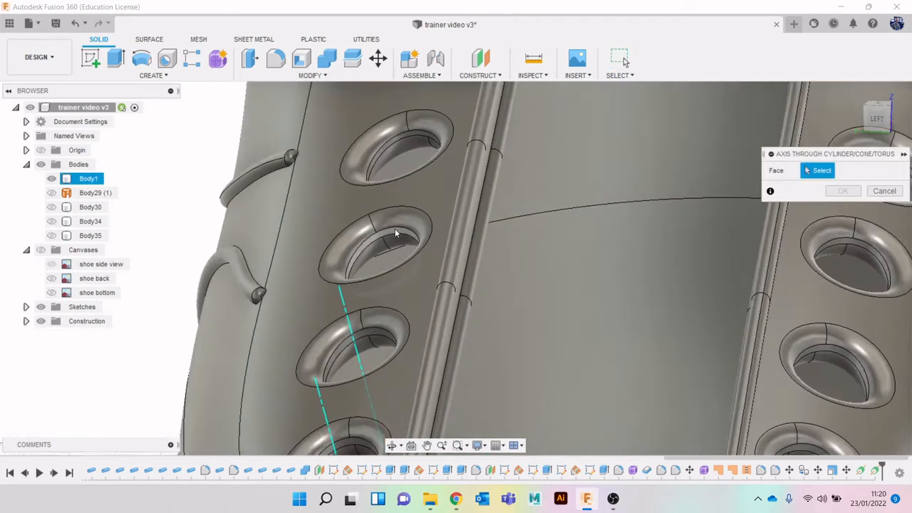
click(395, 232)
click(844, 191)
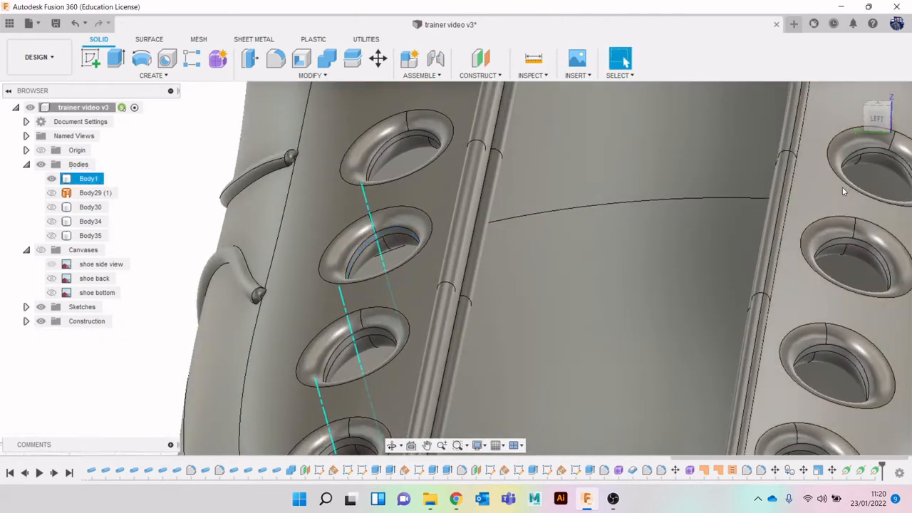
Construct an axis through the fourth and uppermost eyelet of the same row, extending above the hole
scroll(594, 233, down, 5)
click(479, 77)
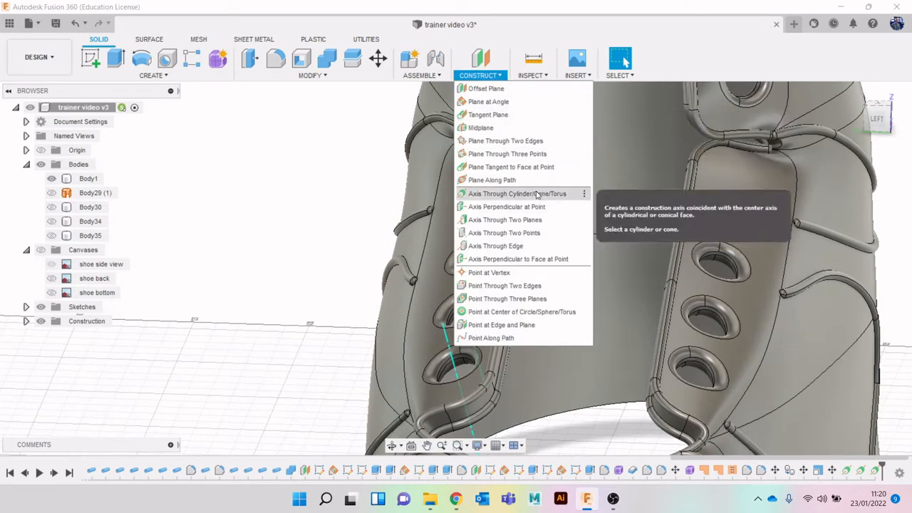
click(563, 193)
click(514, 205)
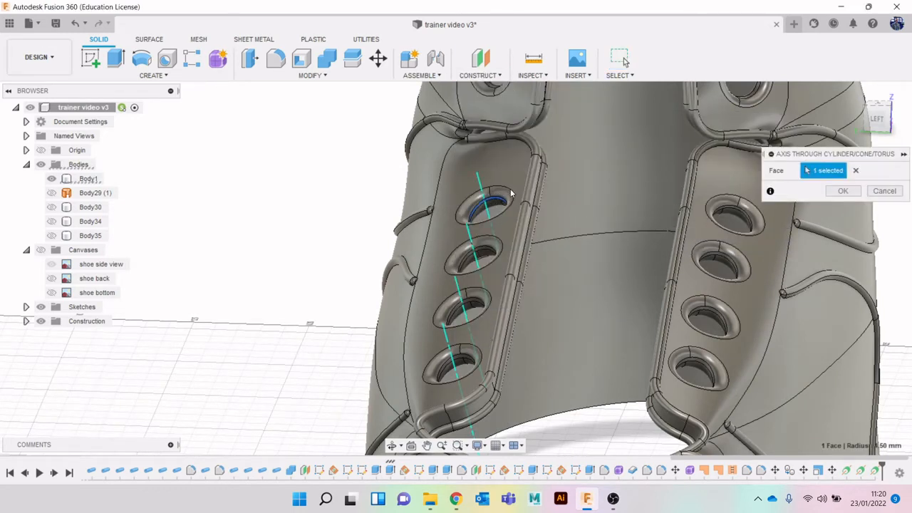
click(892, 194)
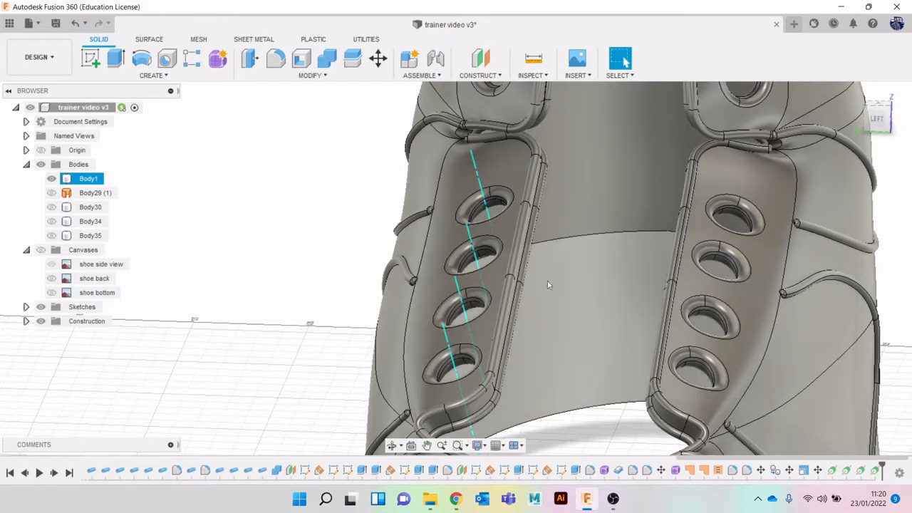
Construct an axis through the cylindrical face of the eyelet nearest the toe in the opposite row
scroll(529, 246, down, 2)
scroll(530, 247, up, 5)
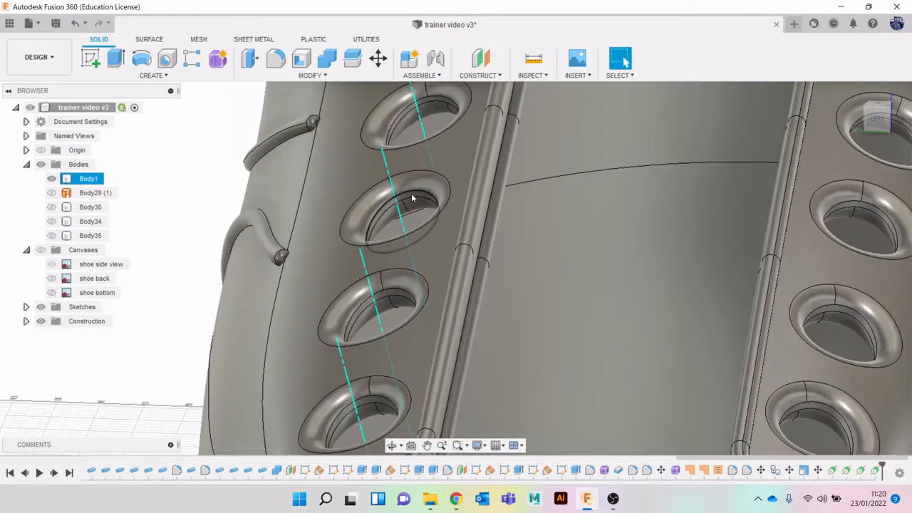
click(473, 75)
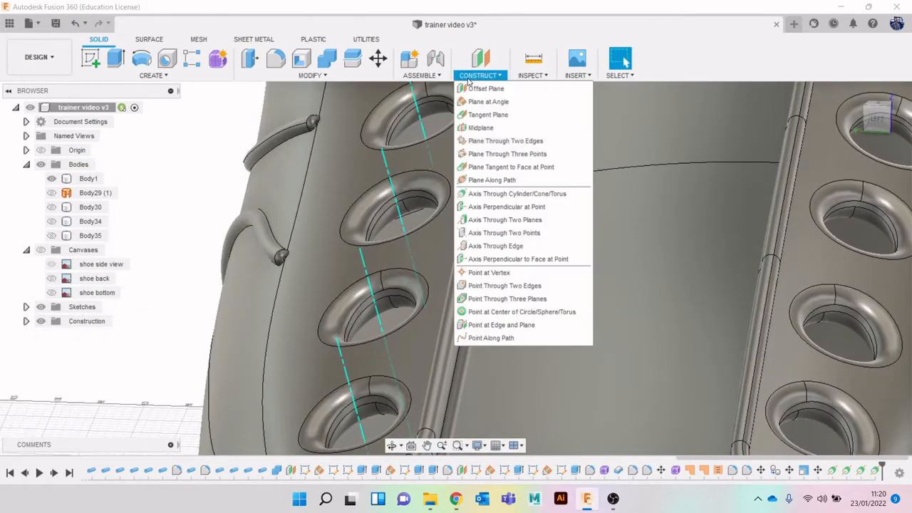
click(503, 191)
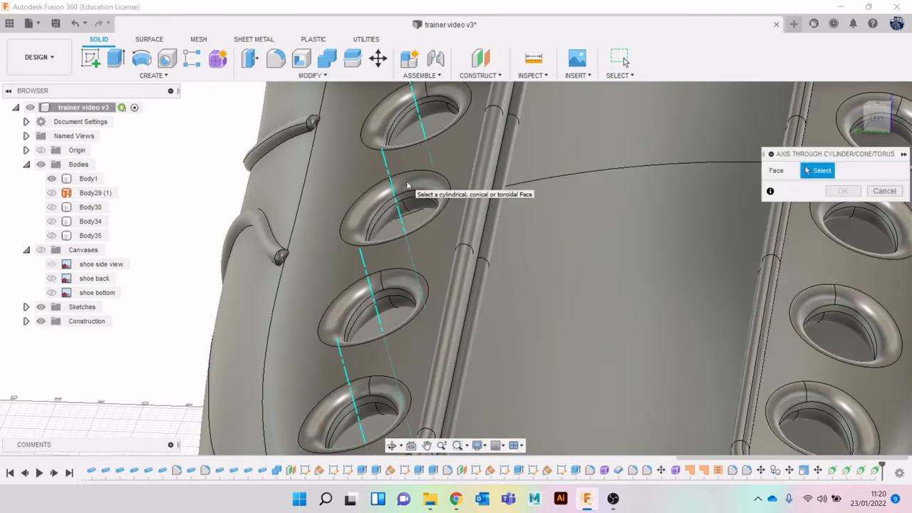
shift+middle_drag(411, 190, 575, 215)
scroll(576, 215, up, 2)
click(631, 198)
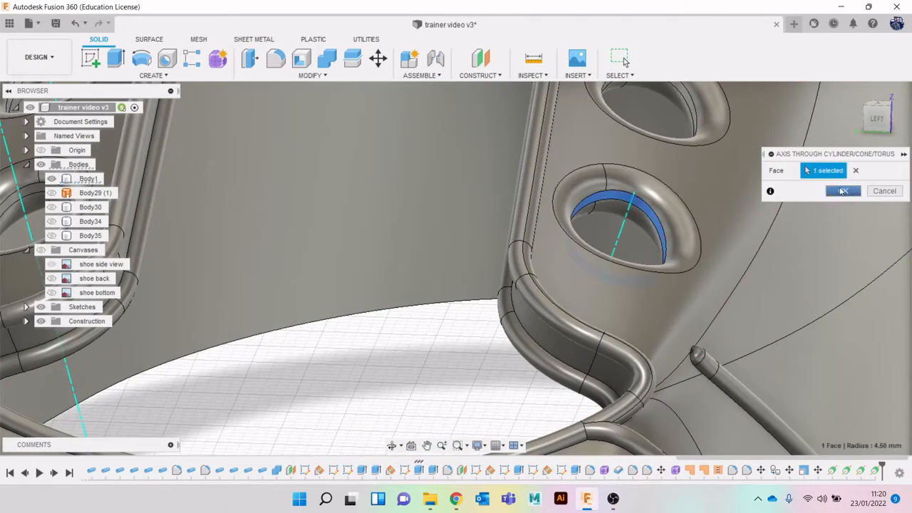
click(842, 190)
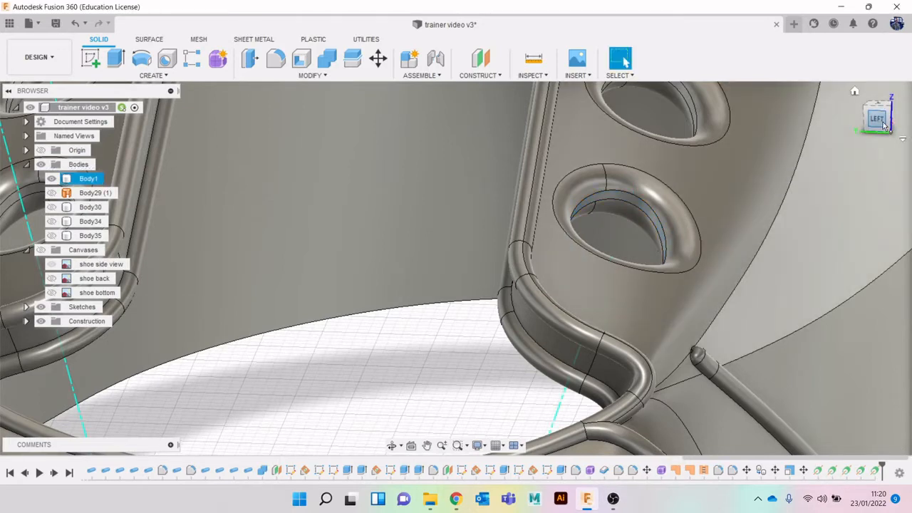
Extend the axis through the opposite row's toe-most eyelet so its upper end sits above the hole
drag(884, 125, 716, 187)
drag(731, 155, 732, 156)
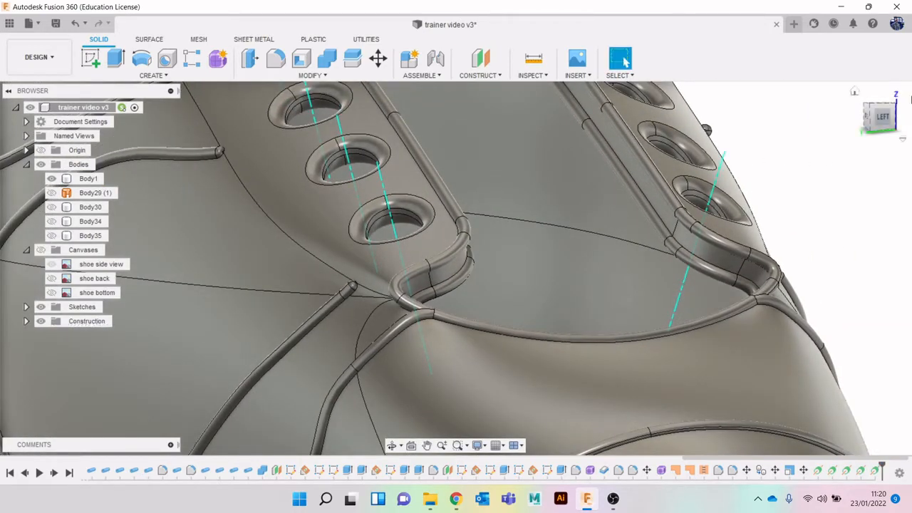
Construct an axis through the cylindrical face of the second eyelet from the toe in the opposite row
click(888, 128)
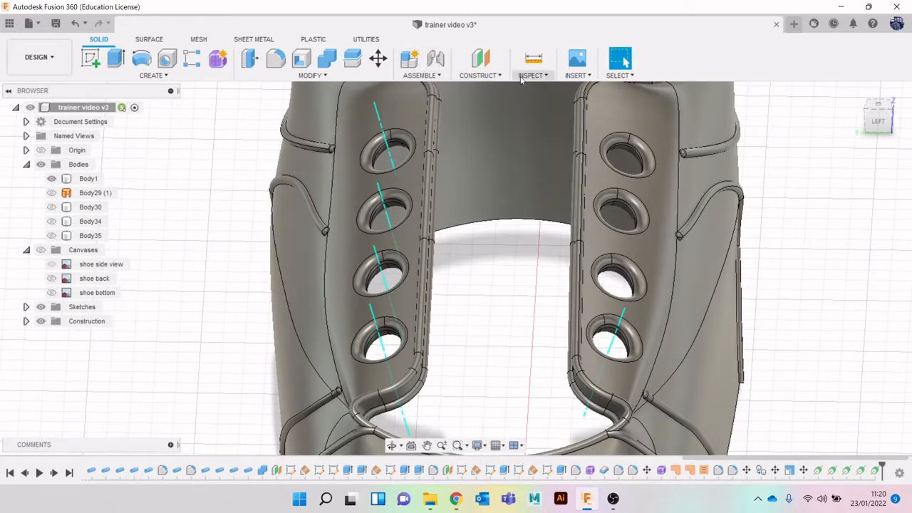
click(482, 72)
click(549, 192)
scroll(588, 303, up, 2)
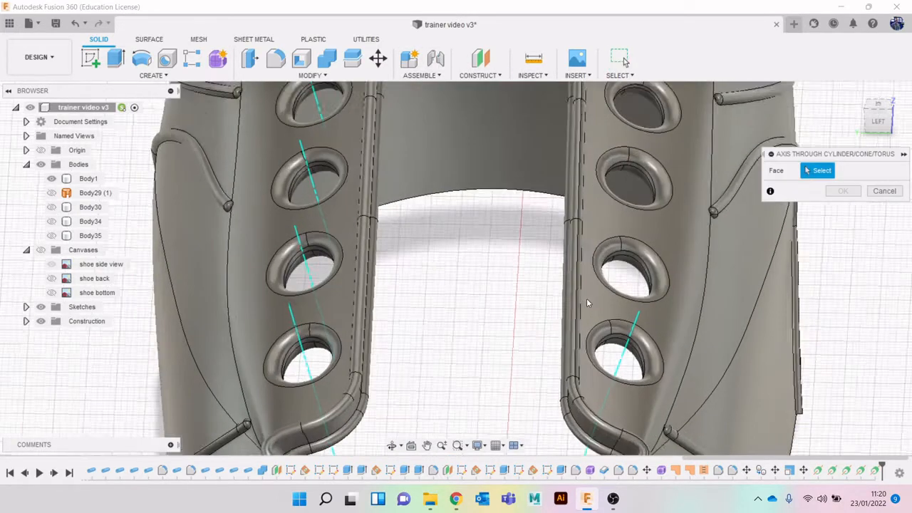
scroll(588, 303, up, 2)
click(631, 263)
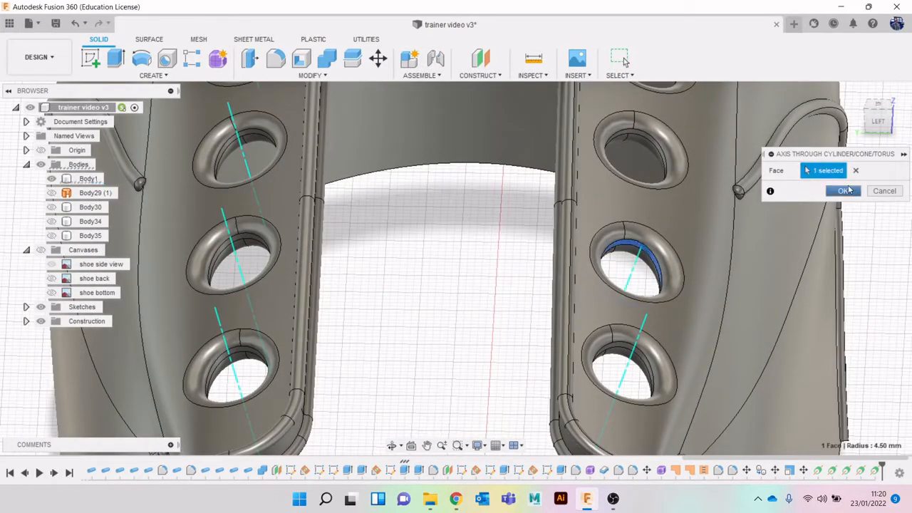
click(843, 191)
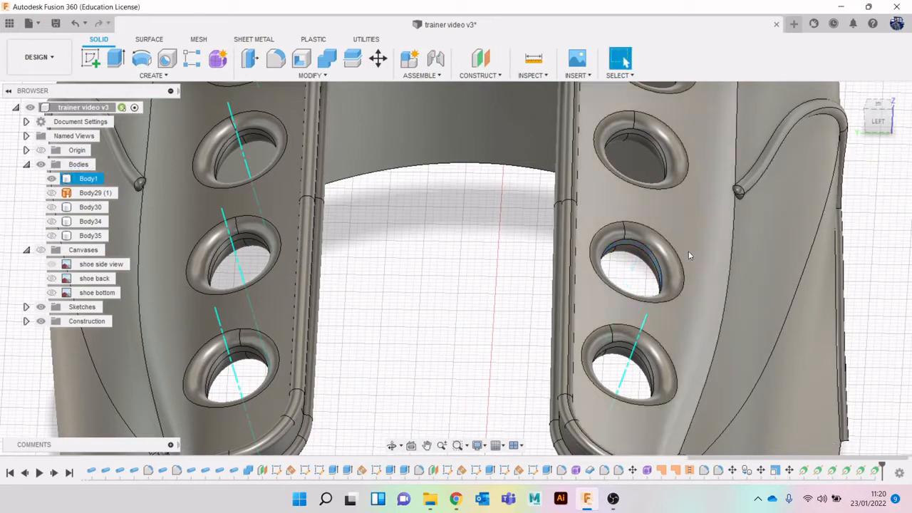
Extend the upper end of the opposite row's second eyelet axis until it rises above the shoe surface
drag(872, 121, 911, 92)
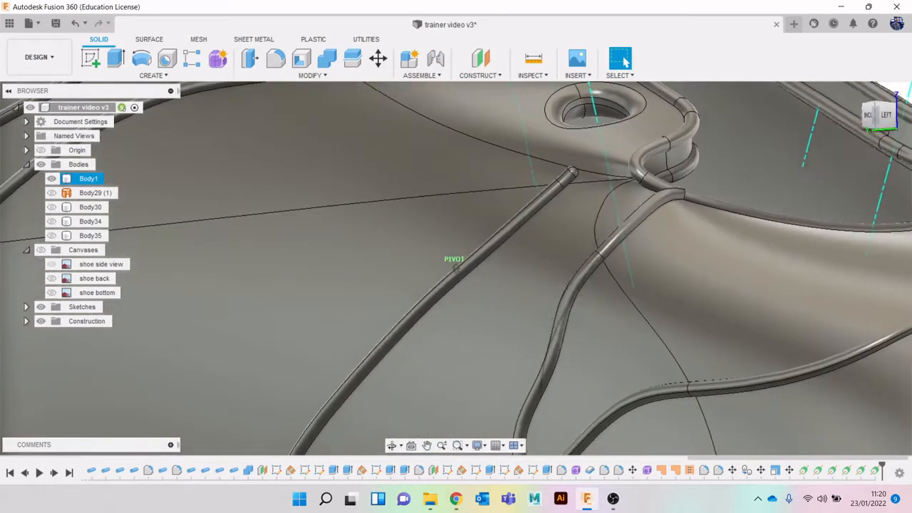
middle_drag(700, 212, 633, 266)
scroll(813, 153, up, 2)
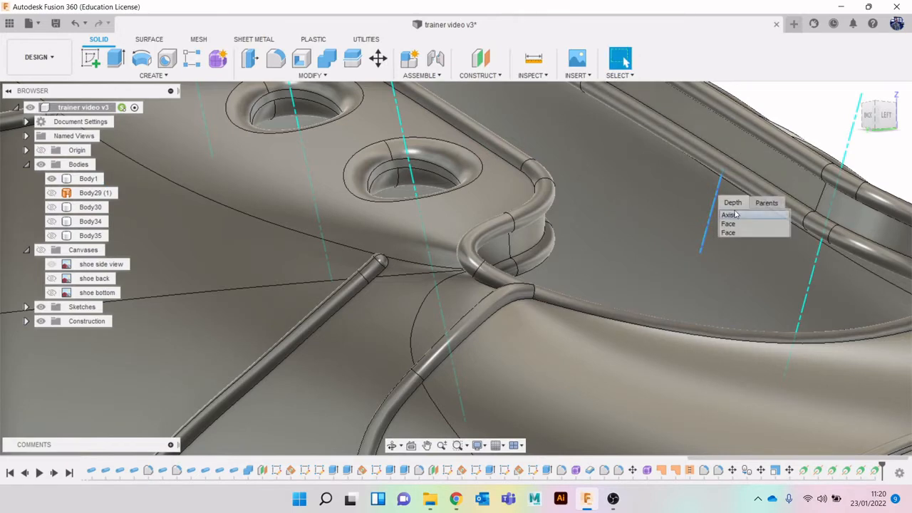
click(735, 215)
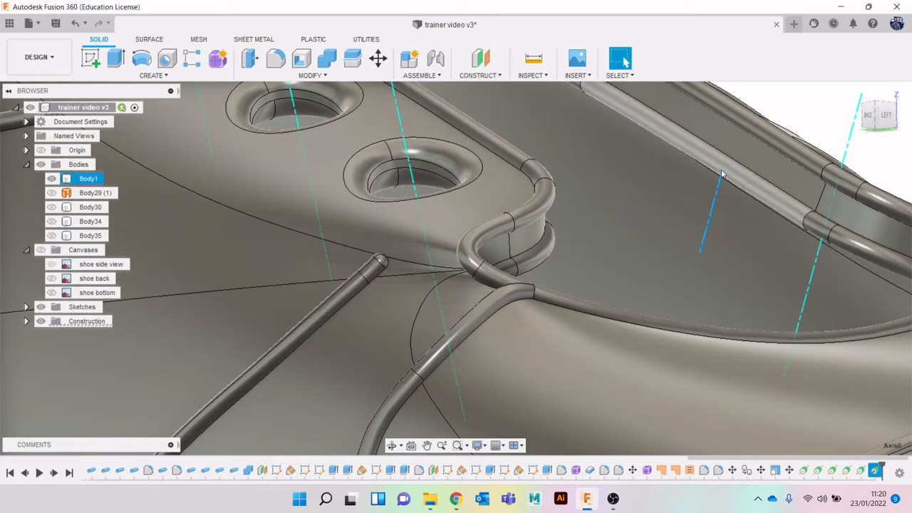
key(Escape)
drag(875, 109, 881, 99)
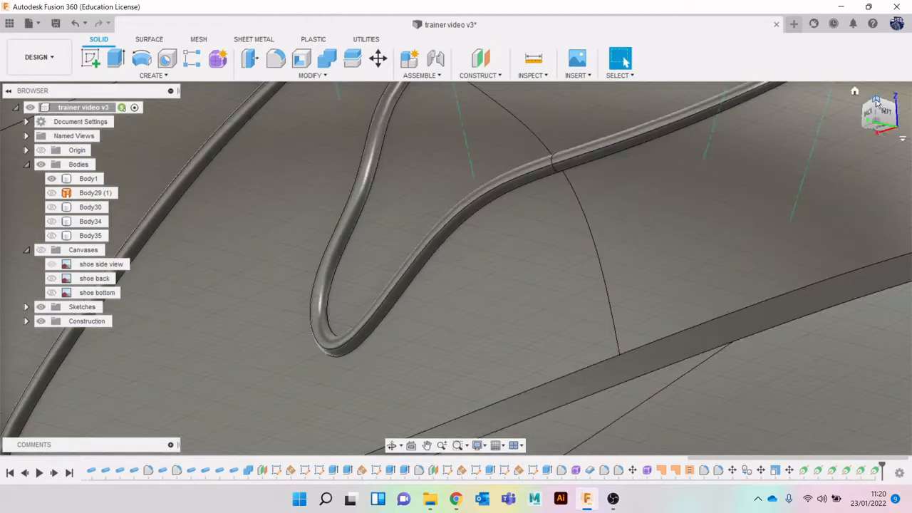
middle_drag(737, 197, 690, 351)
drag(879, 109, 881, 118)
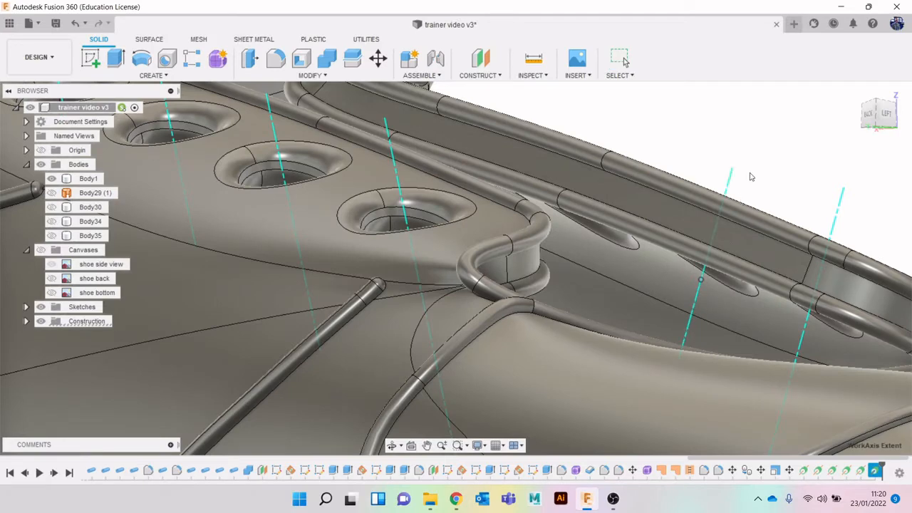
Construct an axis through the third eyelet from the toe in the opposite row, extending above the hole
drag(875, 122, 858, 132)
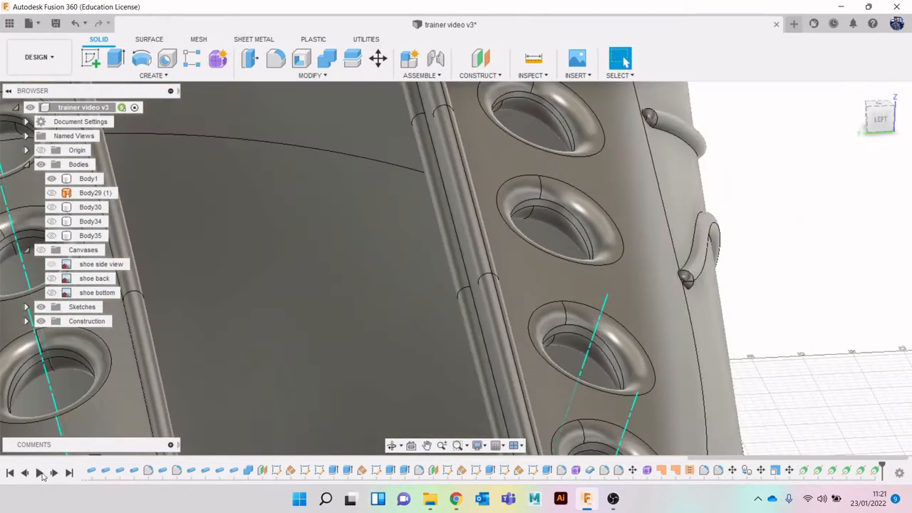
scroll(78, 350, down, 4)
middle_drag(190, 327, 467, 232)
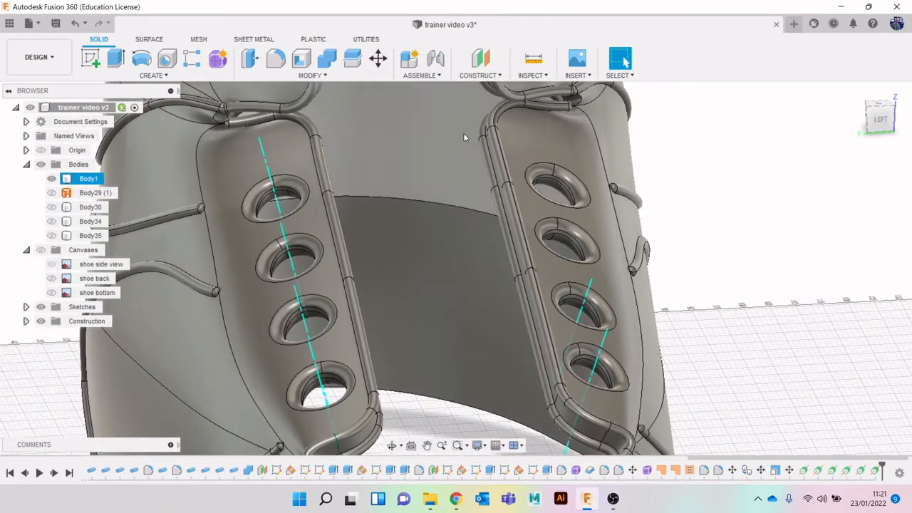
click(476, 75)
click(512, 196)
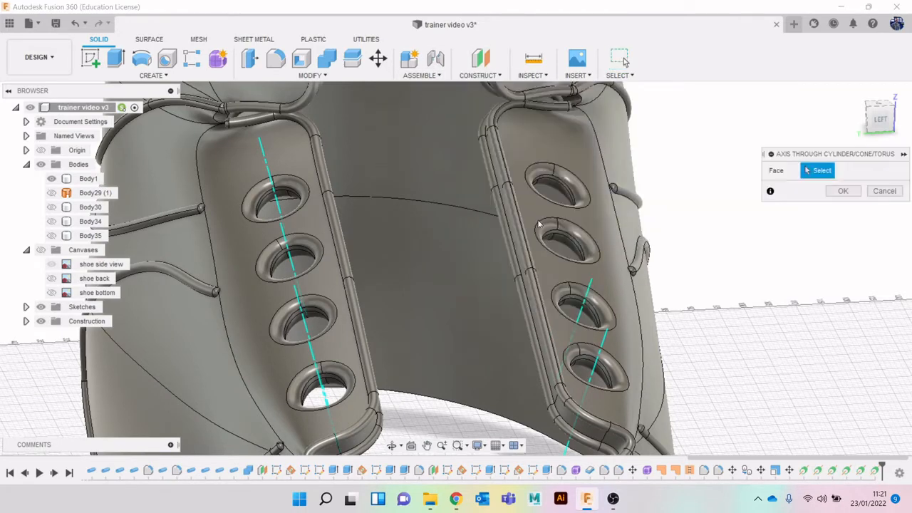
click(568, 241)
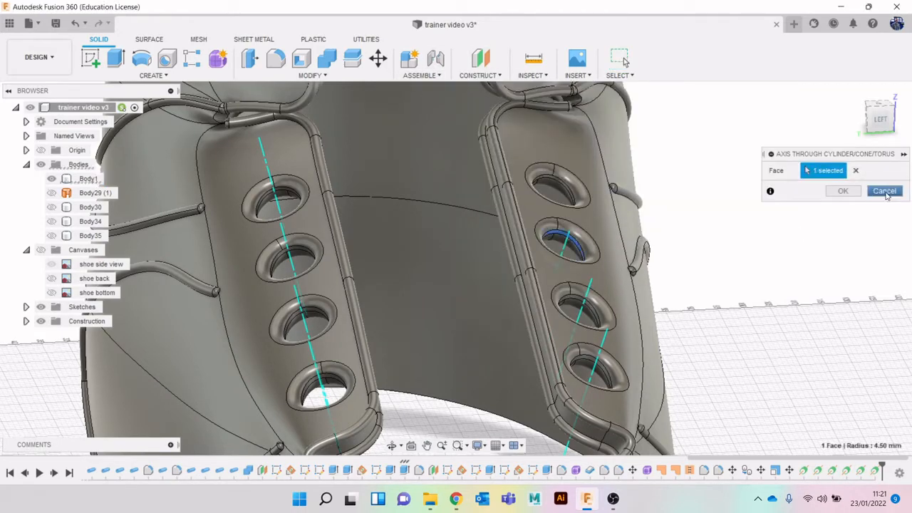
click(843, 192)
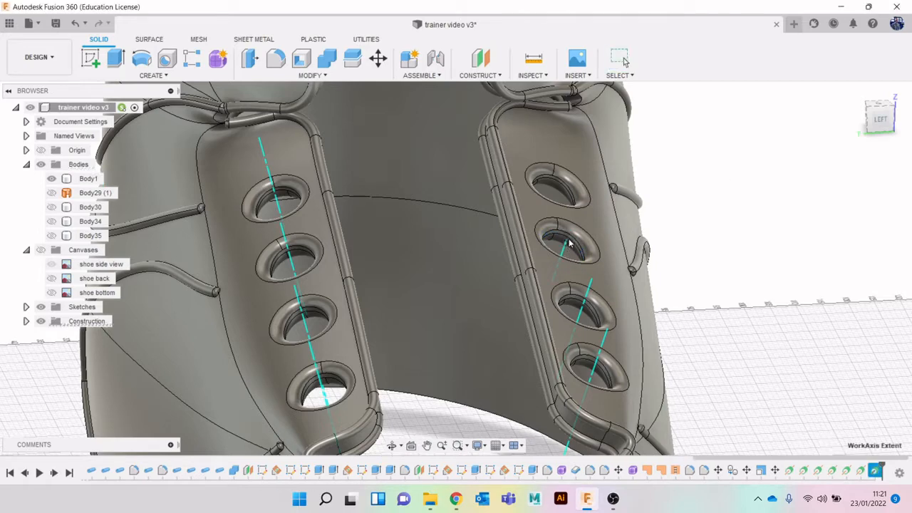
key(Escape)
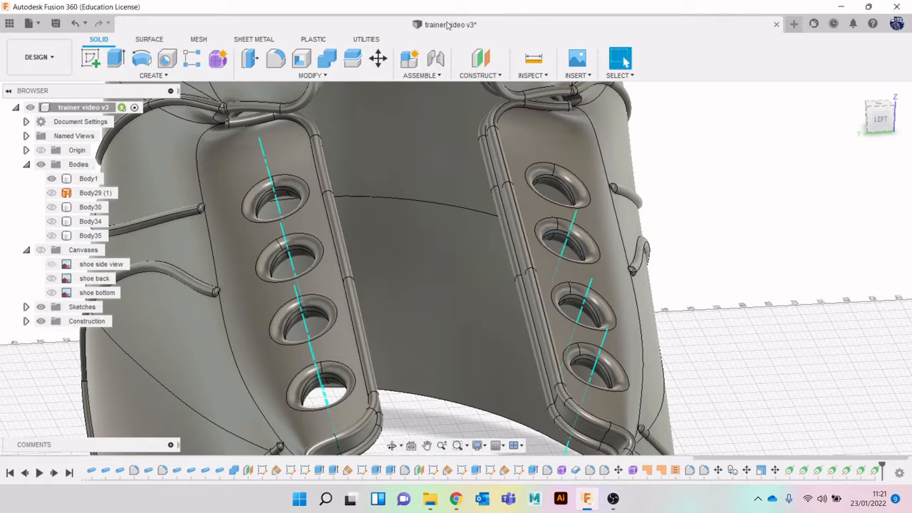
Construct an axis through the fourth eyelet from the toe in the opposite row, extending above the hole
click(462, 76)
click(531, 192)
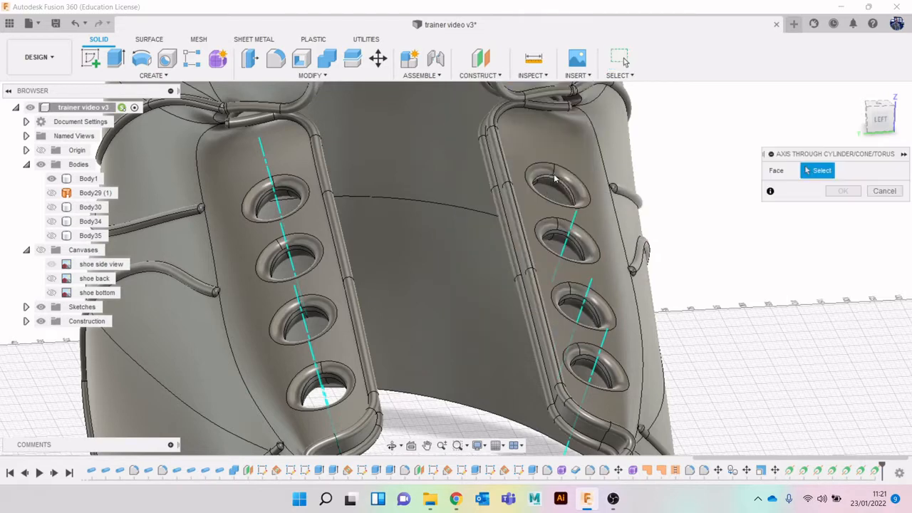
click(567, 178)
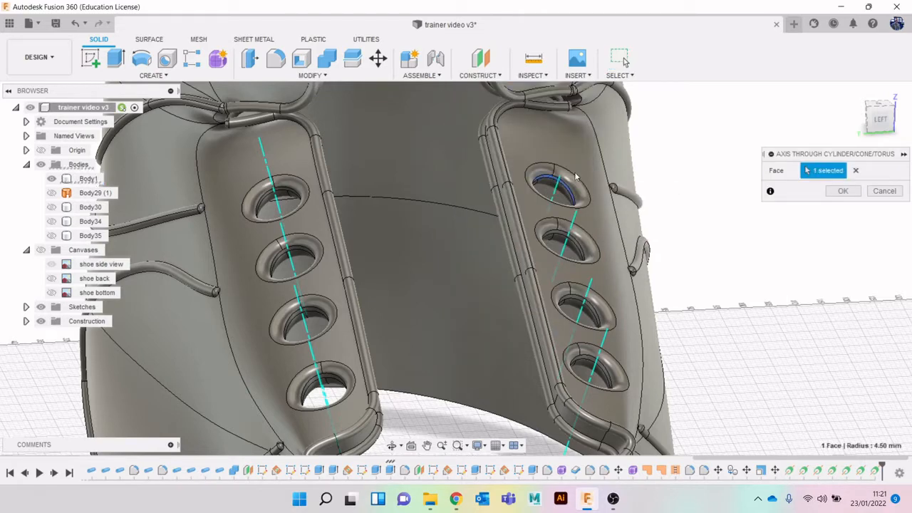
click(843, 191)
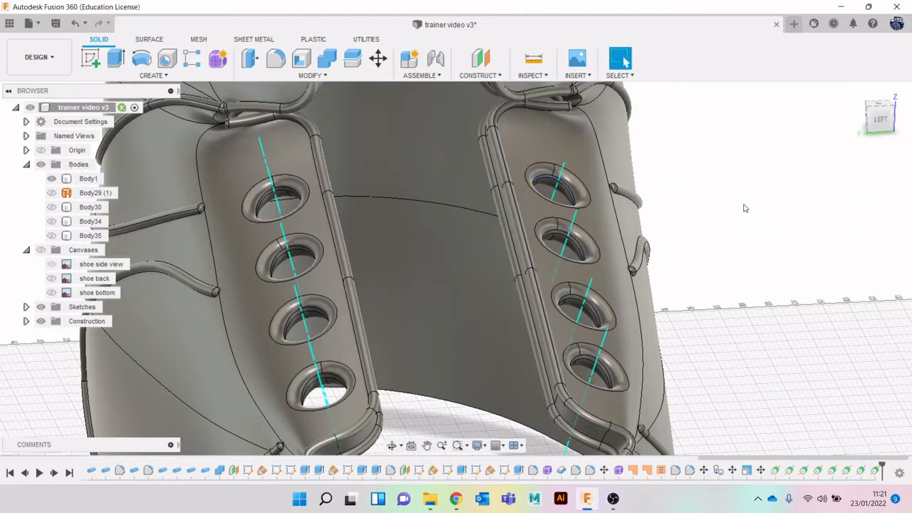
Construct an axis through the separate ankle eyelet above the first row and extend its outer end beyond the shoe surface
scroll(711, 316, down, 3)
scroll(413, 214, up, 5)
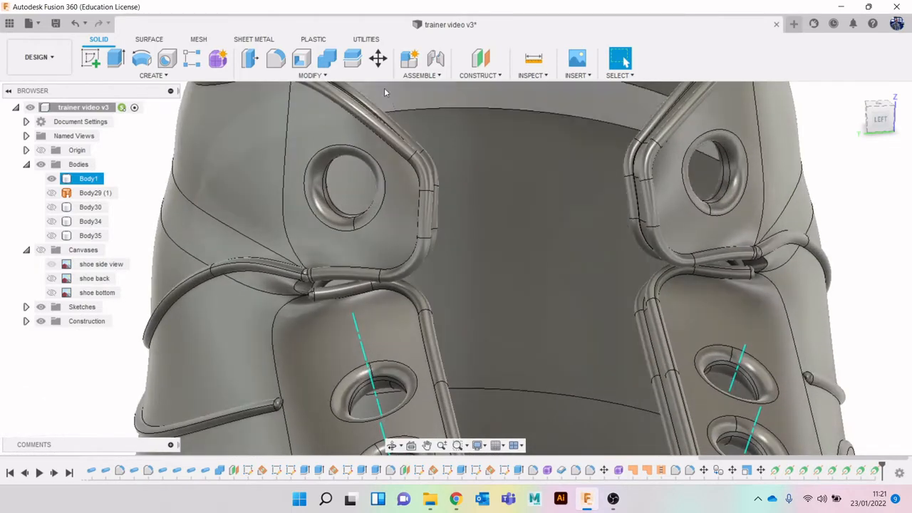
click(479, 74)
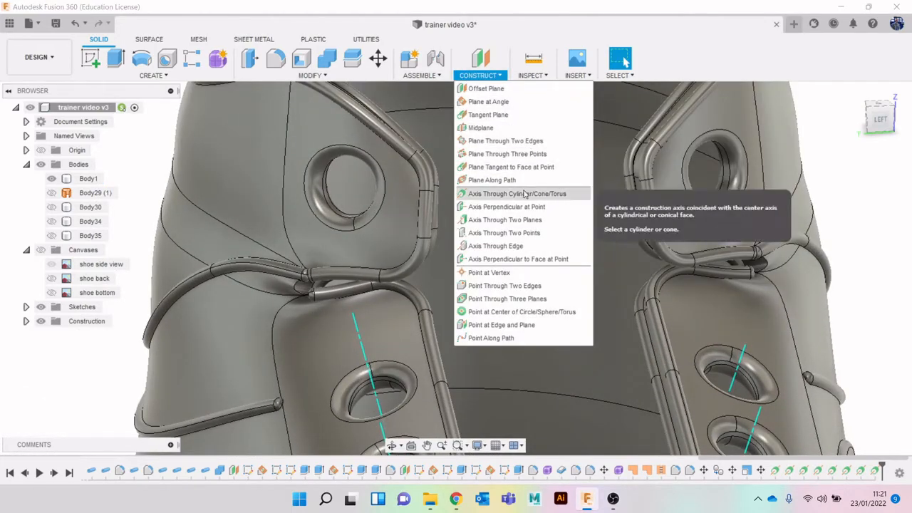
click(526, 194)
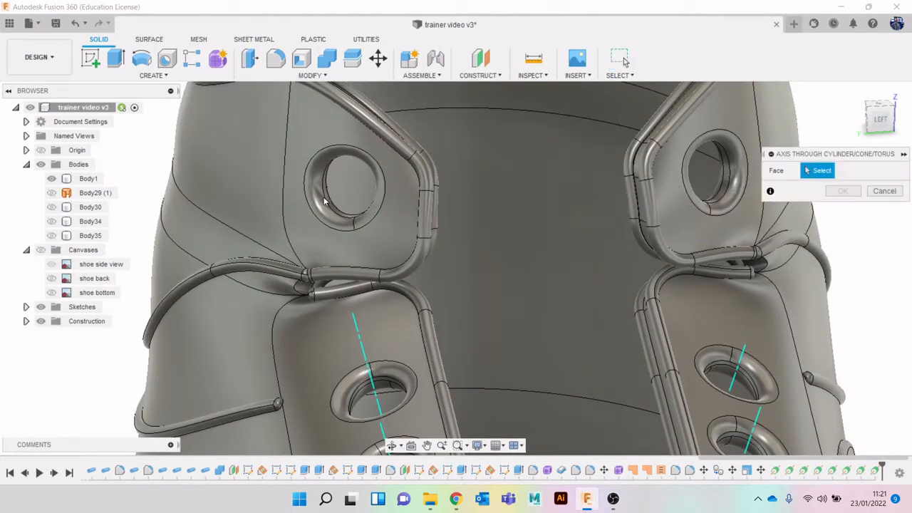
click(323, 203)
click(845, 191)
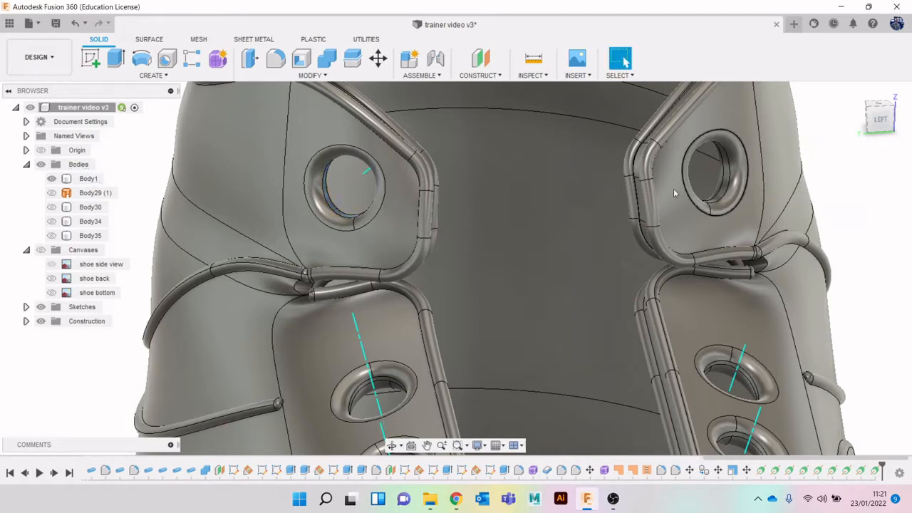
drag(362, 173, 266, 196)
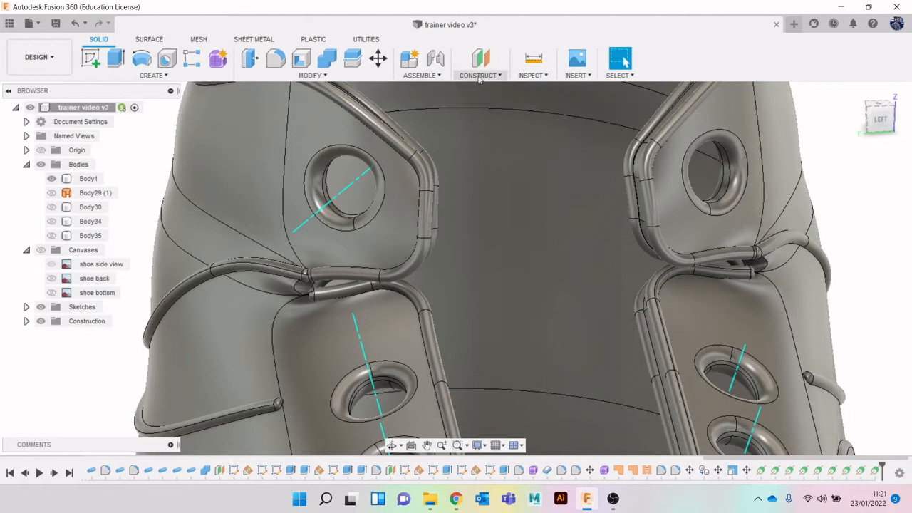
Construct an axis through the ankle eyelet above the opposite row and extend its outer end past the shoe surface
click(479, 70)
click(542, 194)
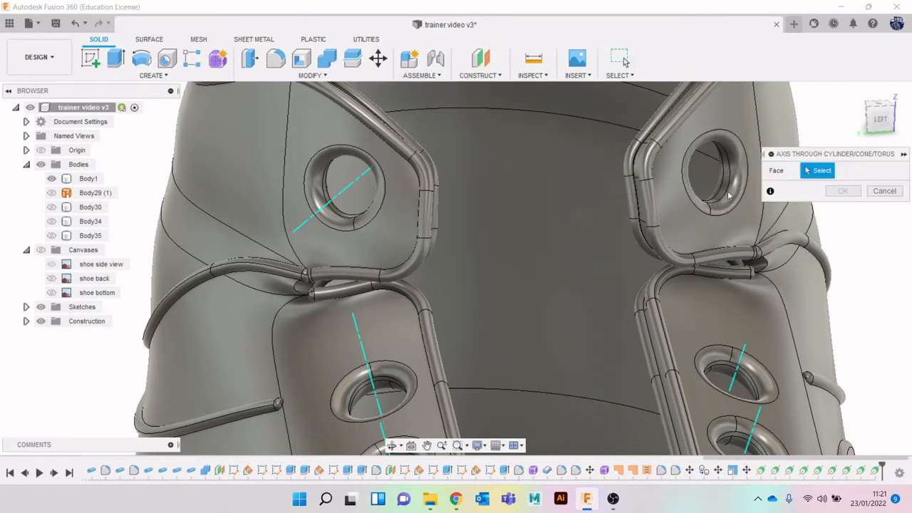
click(721, 175)
click(853, 192)
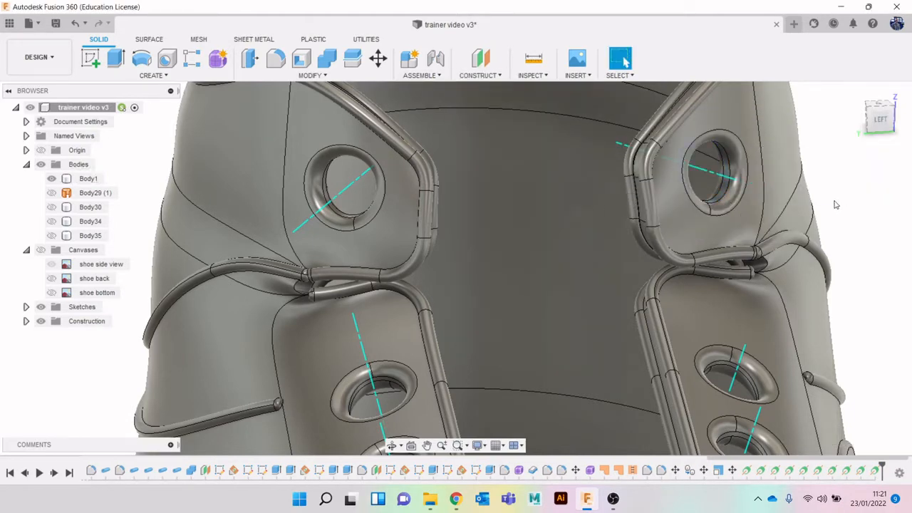
shift+middle_drag(853, 192, 775, 194)
Examine the construction axes through both rows of eyelets and the two ankle eyelets from several angles
scroll(813, 251, down, 4)
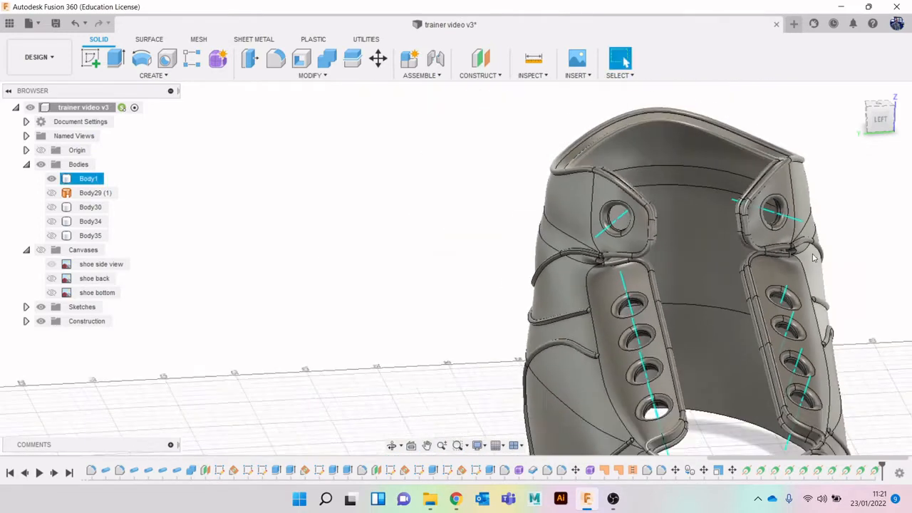
middle_drag(812, 257, 664, 173)
drag(869, 129, 844, 134)
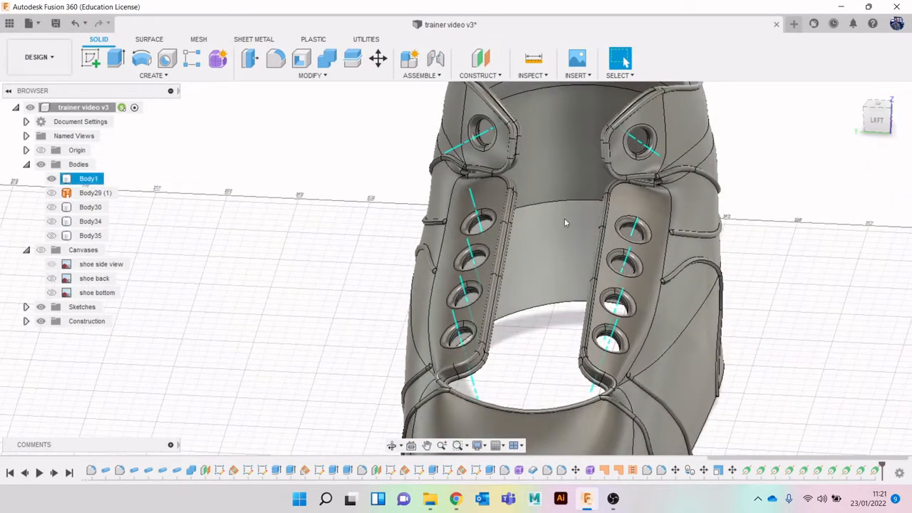
middle_drag(760, 249, 753, 226)
drag(887, 114, 908, 99)
scroll(641, 288, down, 2)
middle_drag(641, 288, 581, 281)
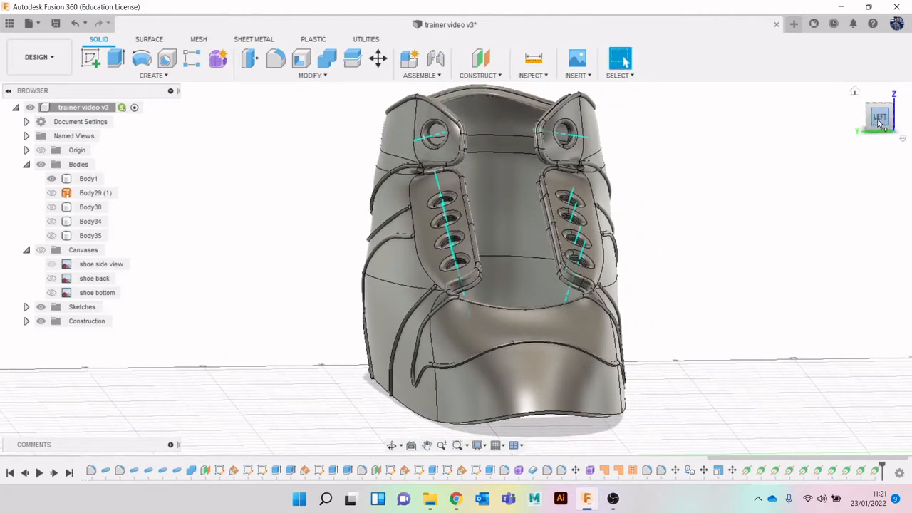
drag(878, 121, 868, 123)
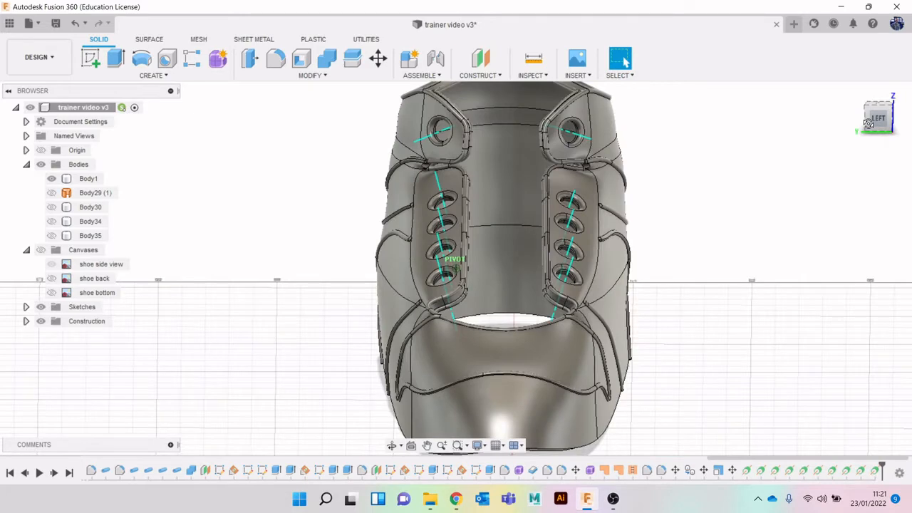
Construct a plane at 90 degrees on the axis of the eyelet nearest the toe in the first row
click(500, 77)
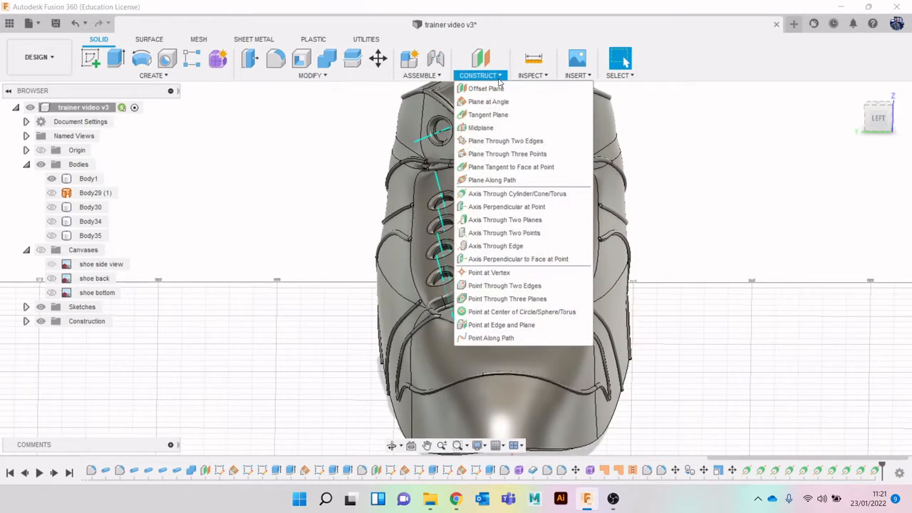
click(524, 101)
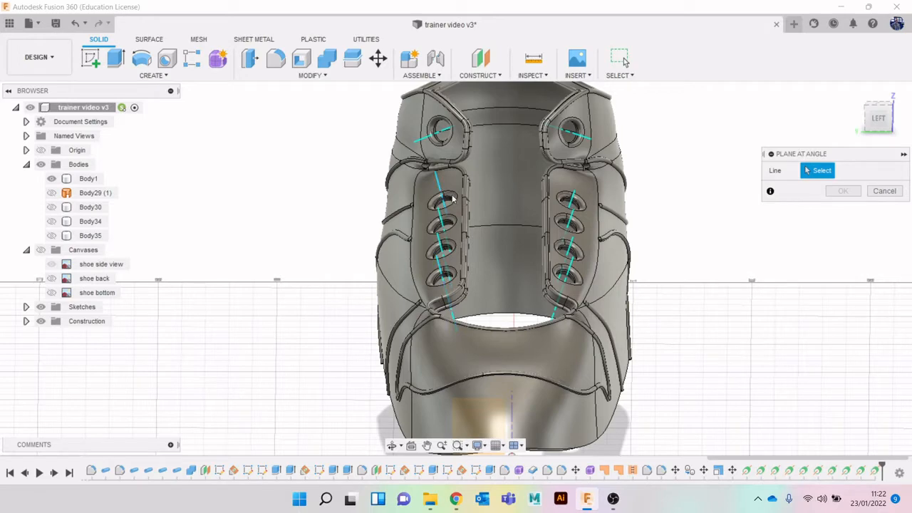
scroll(432, 246, up, 4)
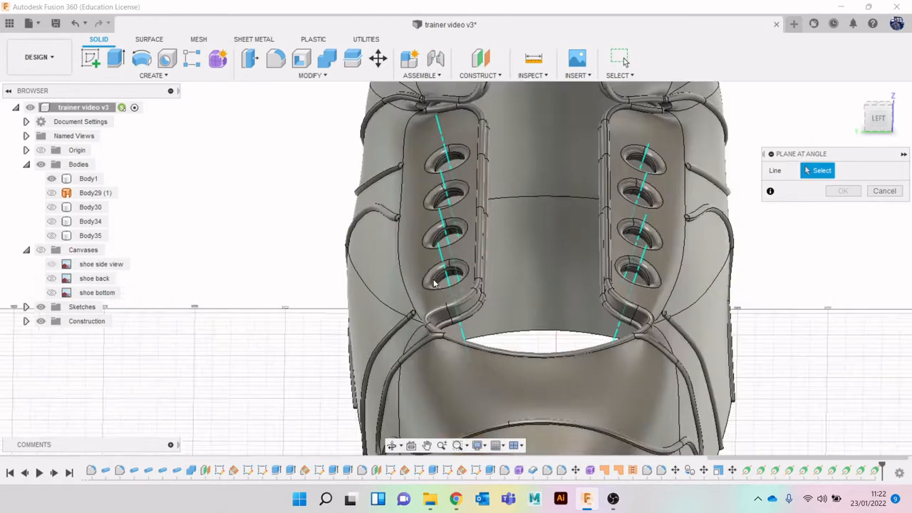
click(449, 258)
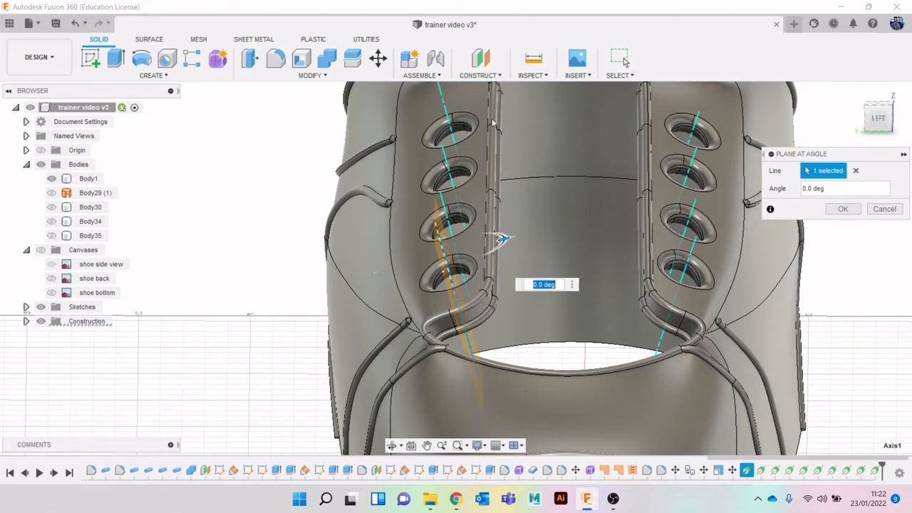
drag(504, 239, 467, 265)
text(90)
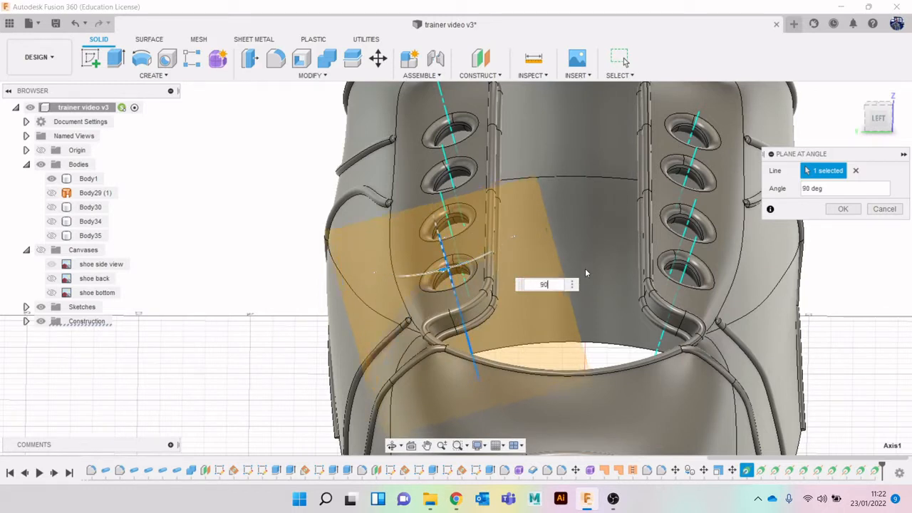
key(Return)
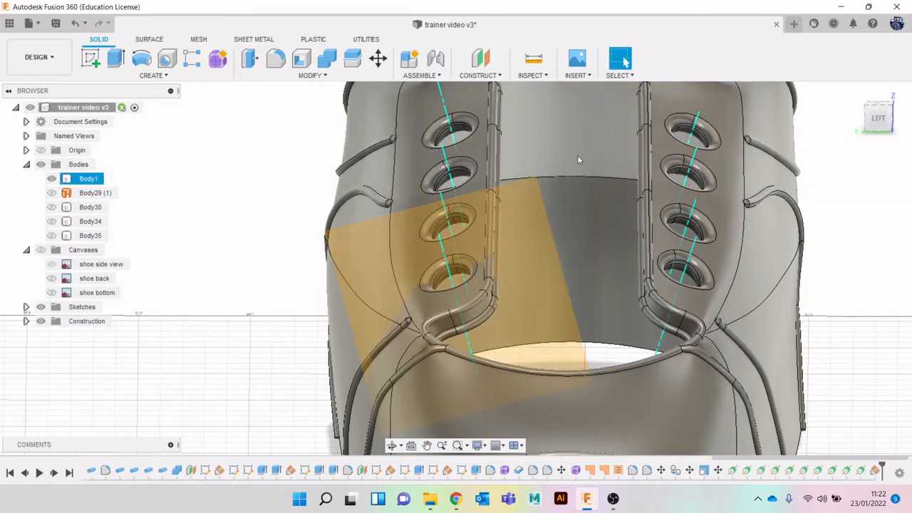
Shrink the displayed extent of the new angled plane around the toe-end eyelet and pick its outer extent point
drag(541, 175, 484, 227)
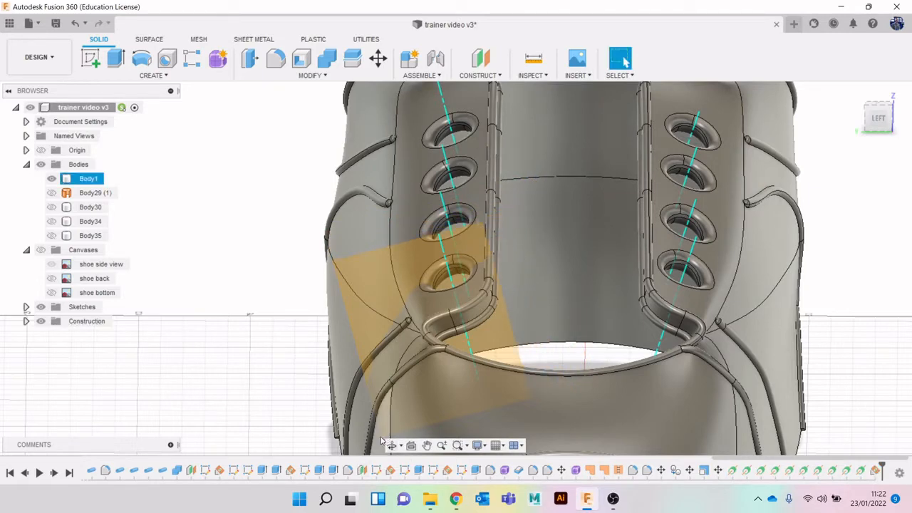
middle_drag(383, 442, 345, 371)
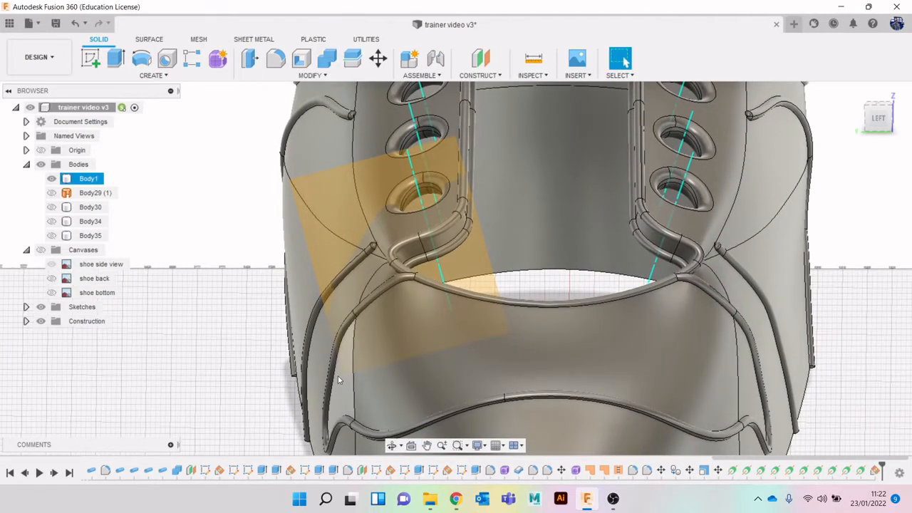
click(357, 353)
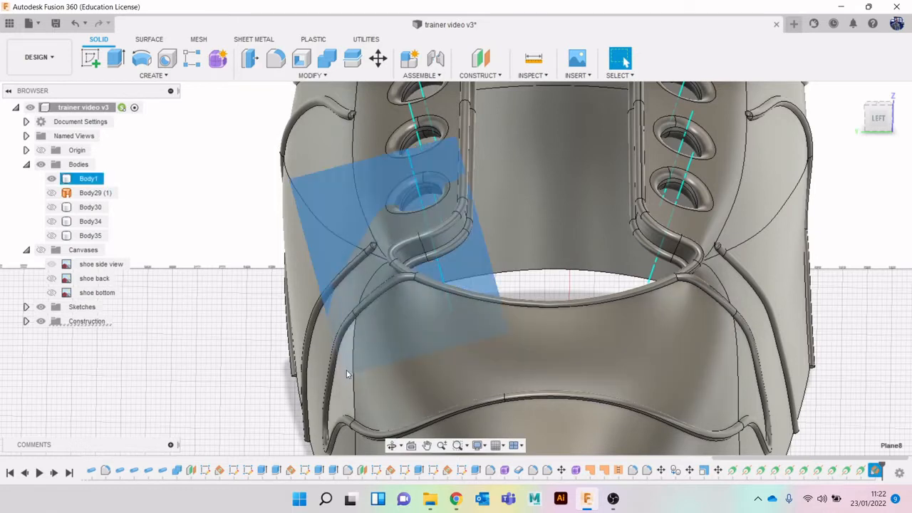
click(346, 370)
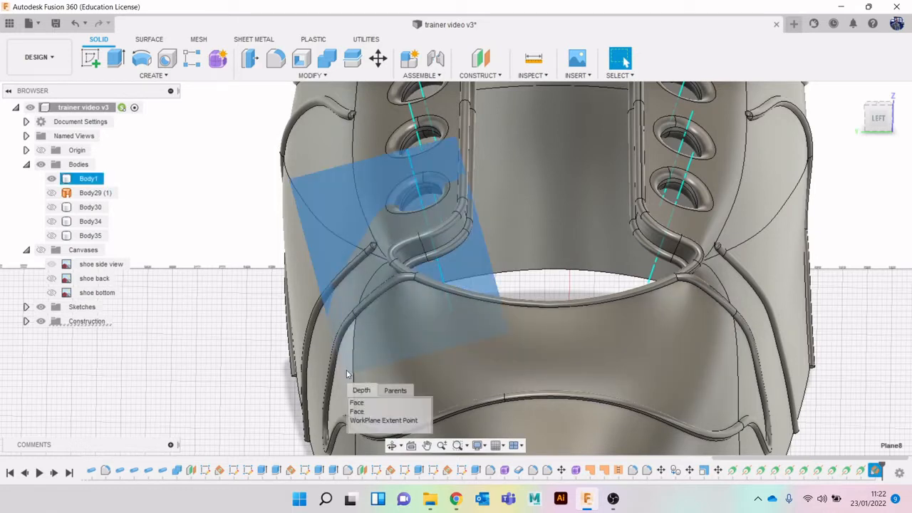
click(365, 422)
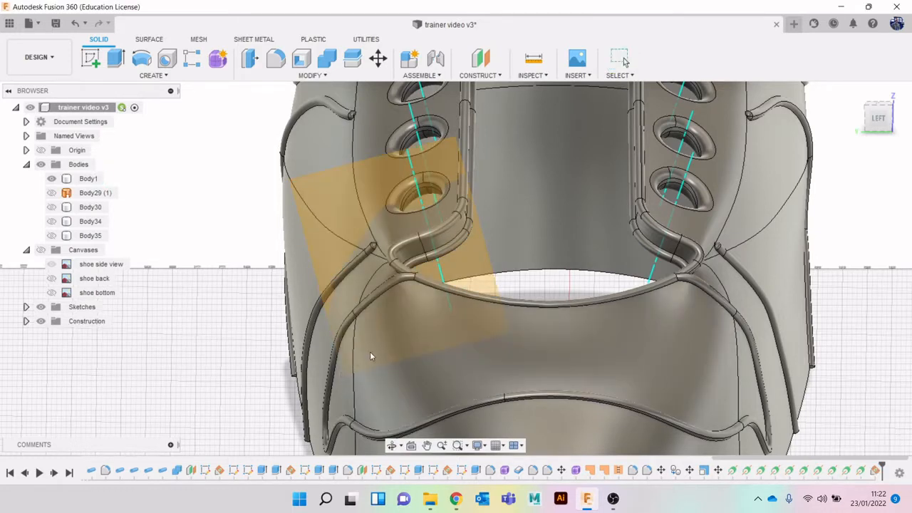
Construct a plane at 90 degrees on the axis of the eyelet nearest the toe in the opposite row
middle_drag(561, 186, 545, 239)
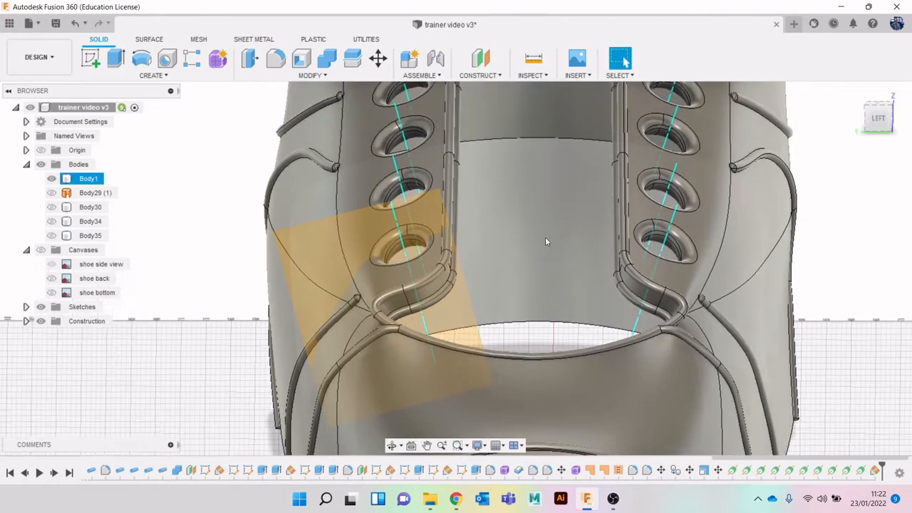
click(481, 74)
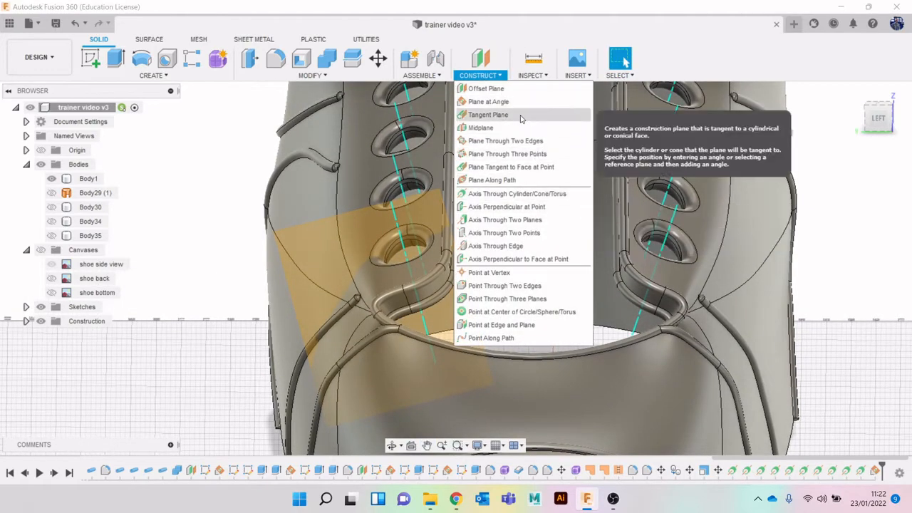
click(511, 102)
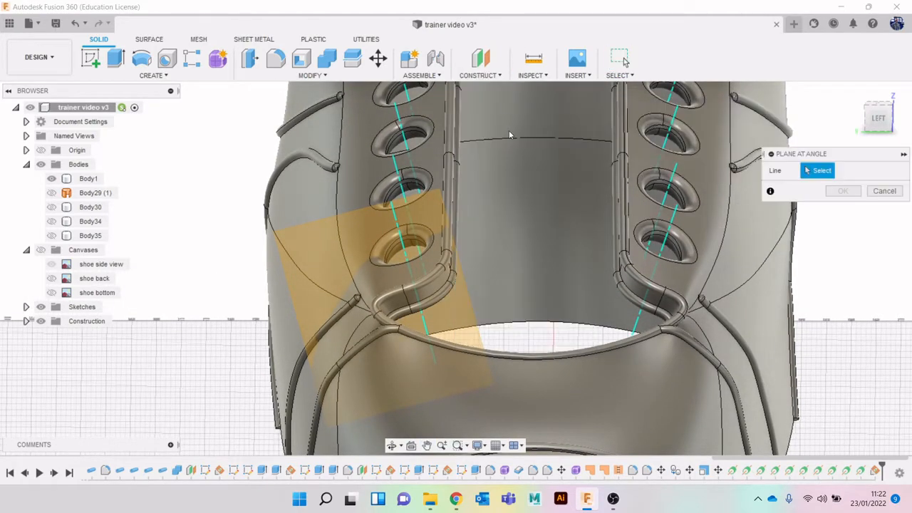
click(665, 236)
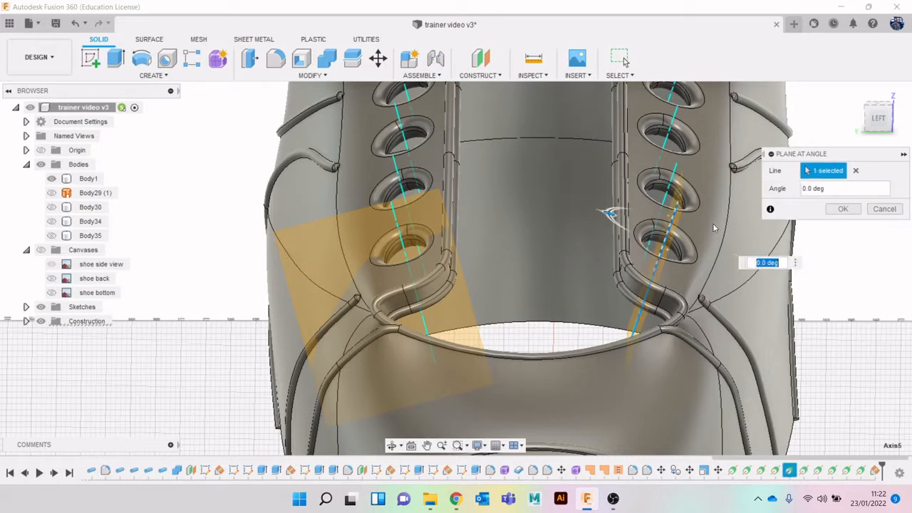
text(30)
key(Return)
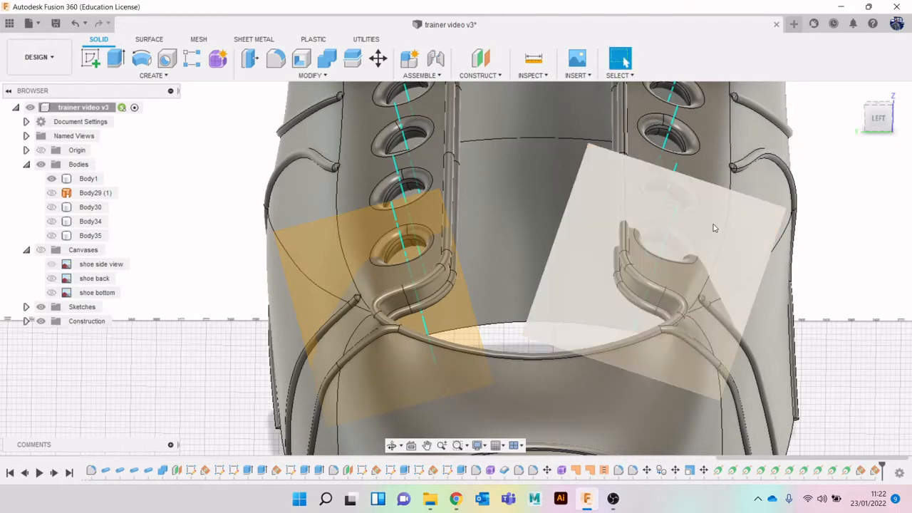
Construct an angled plane on the axis of the first row's second eyelet, at the same angle as the toe-end eyelet's plane
drag(883, 121, 884, 134)
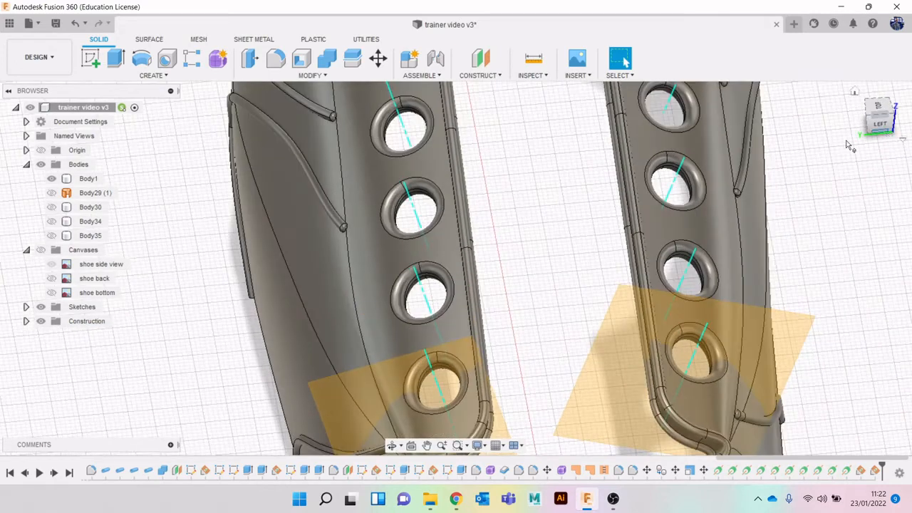
click(496, 75)
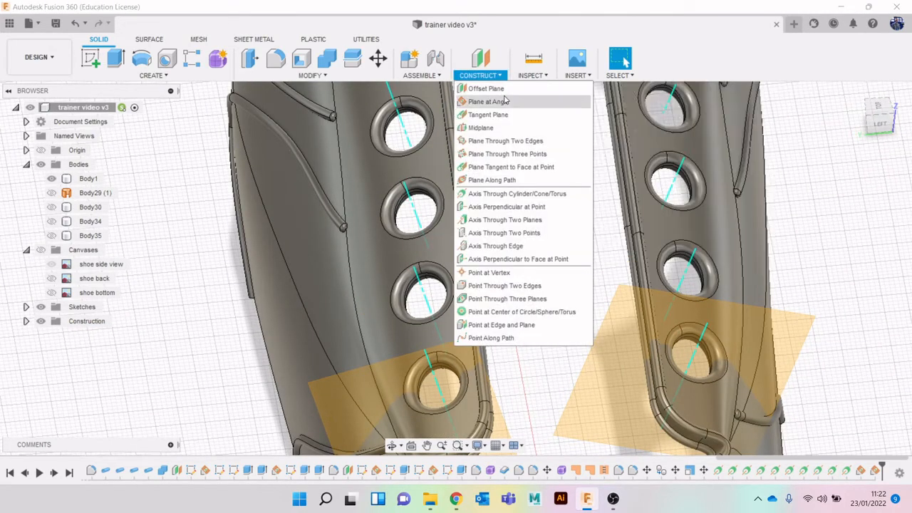
click(488, 102)
click(420, 293)
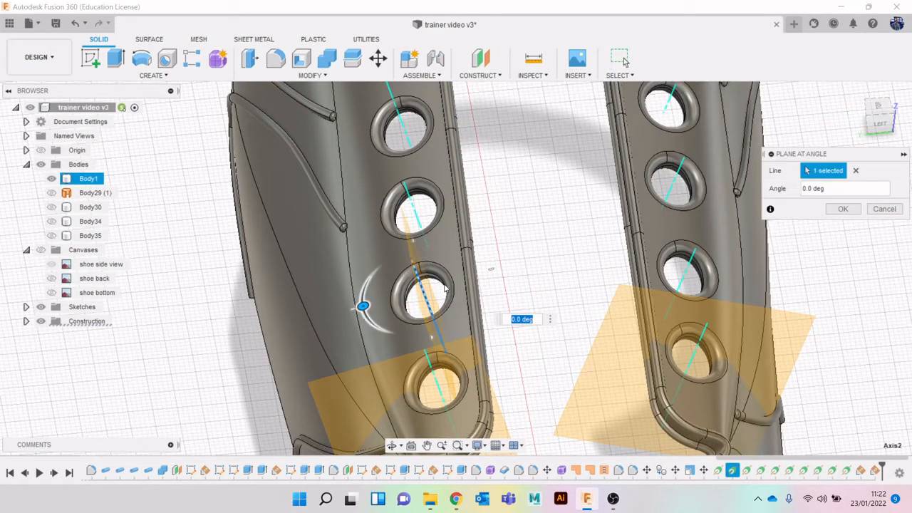
key(Return)
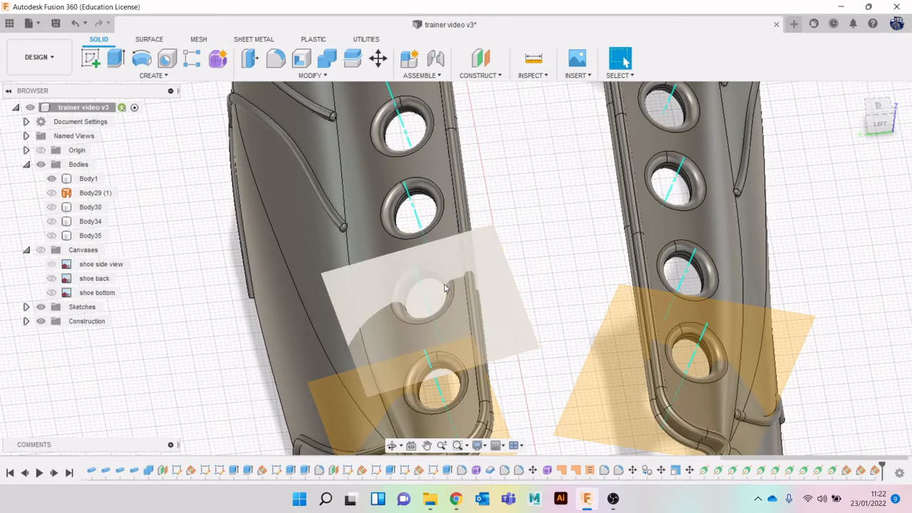
Construct a plane at 90 degrees on the axis of the second eyelet from the toe in the opposite row
click(422, 75)
click(480, 75)
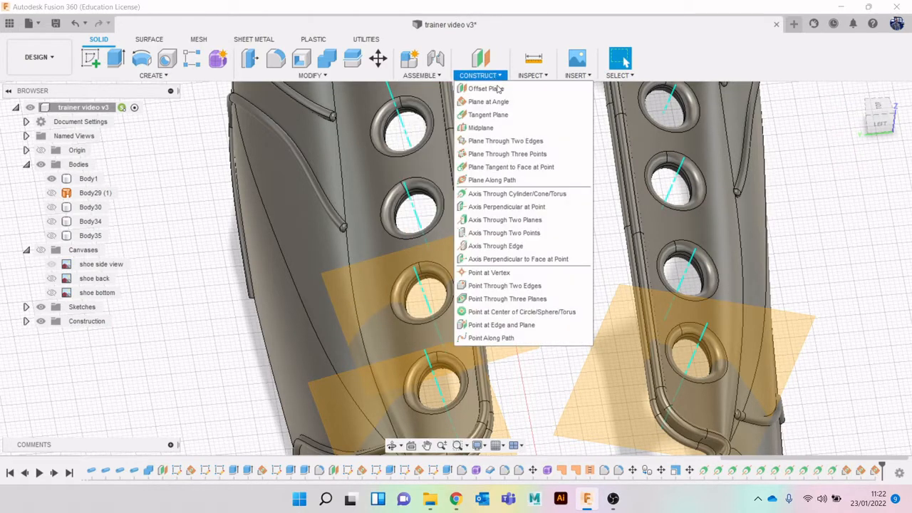
click(506, 102)
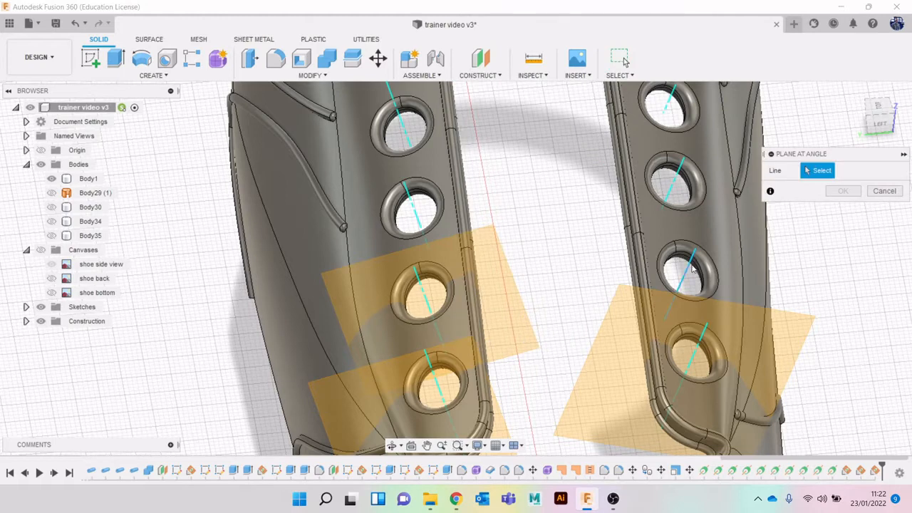
click(692, 267)
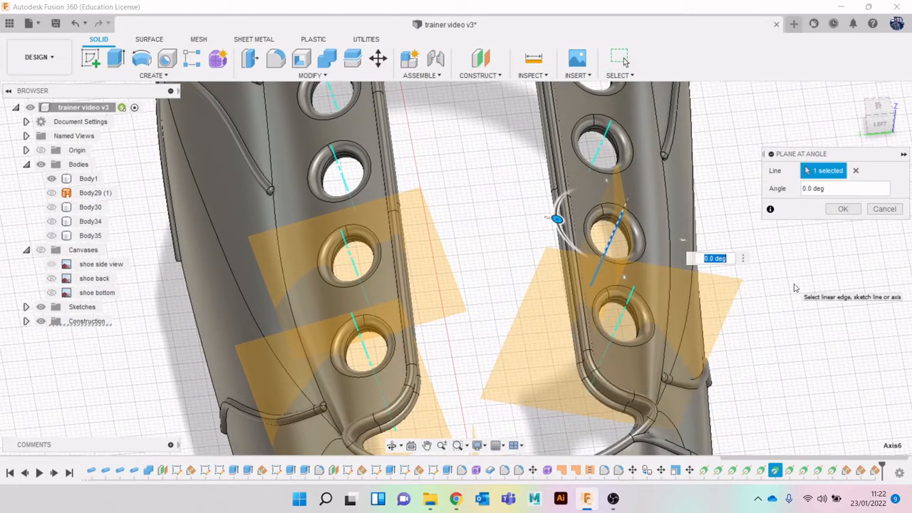
text(90)
key(Return)
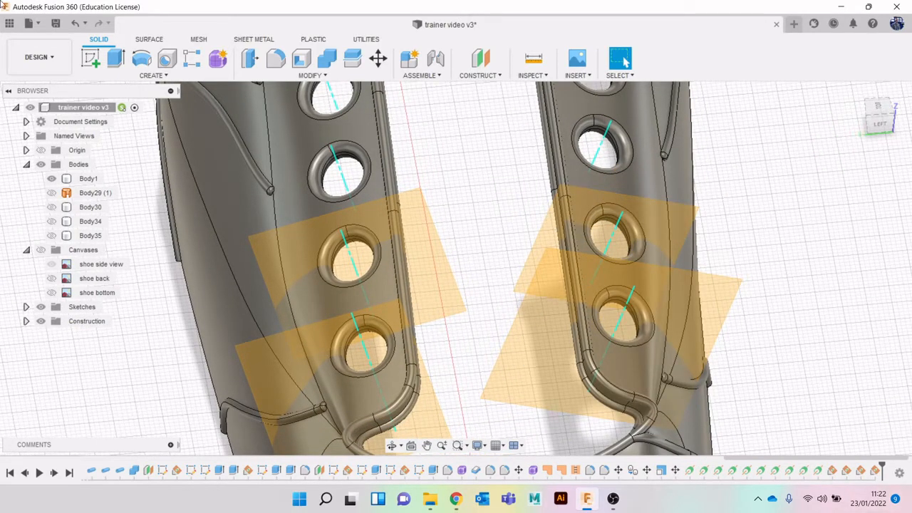
Construct a plane at 90 degrees on the axis of the third eyelet from the toe in the first row
scroll(563, 253, down, 2)
middle_drag(566, 249, 577, 321)
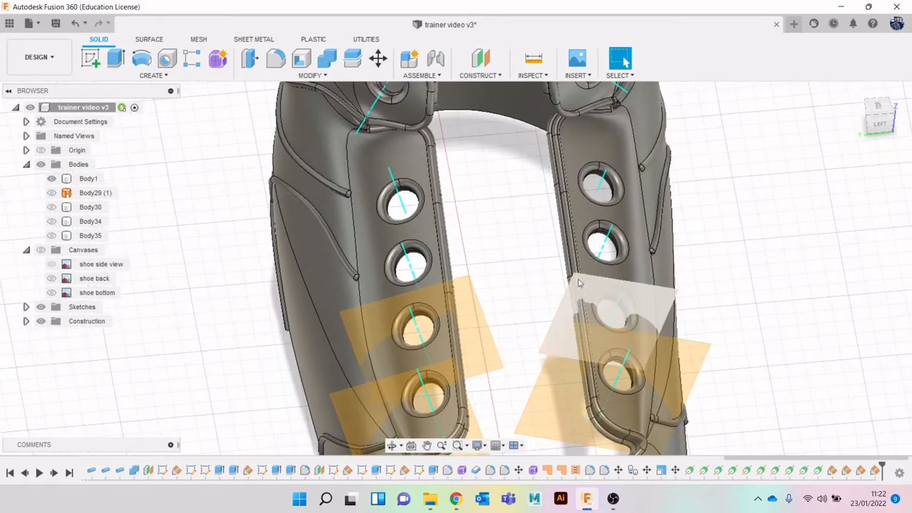
drag(883, 129, 881, 112)
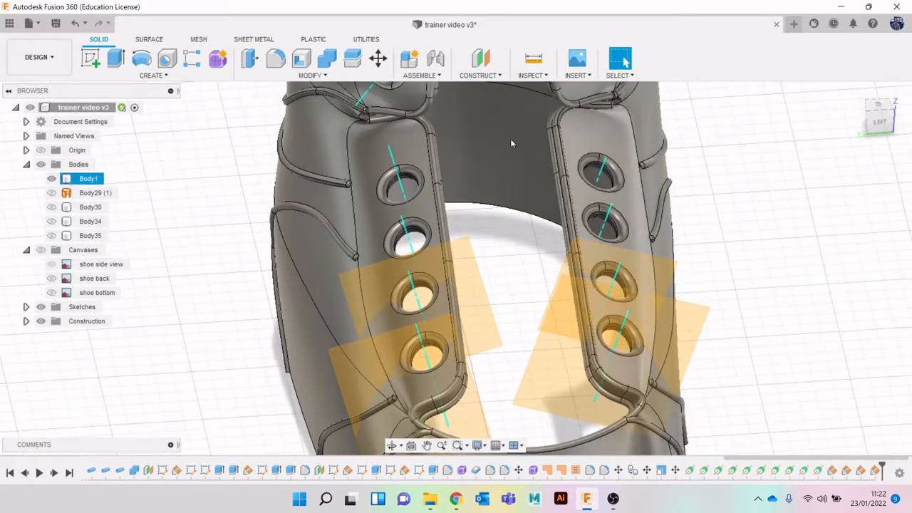
click(491, 79)
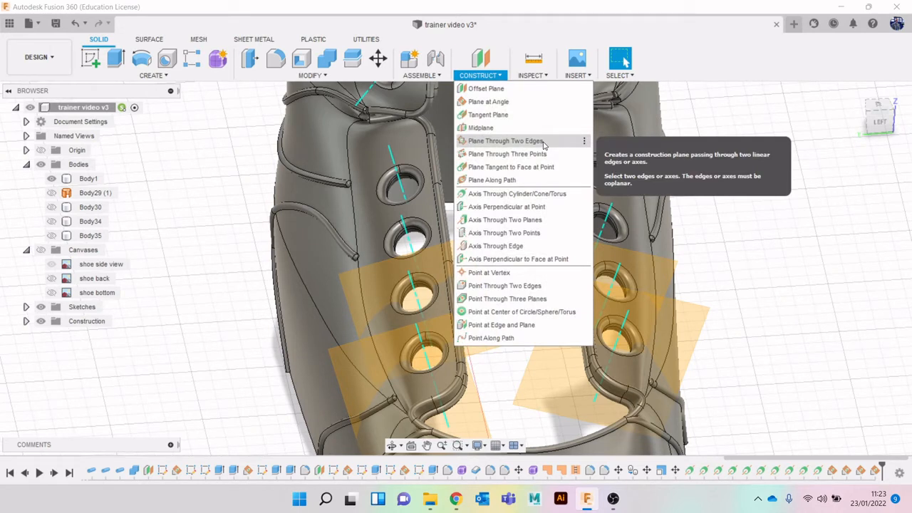
click(525, 103)
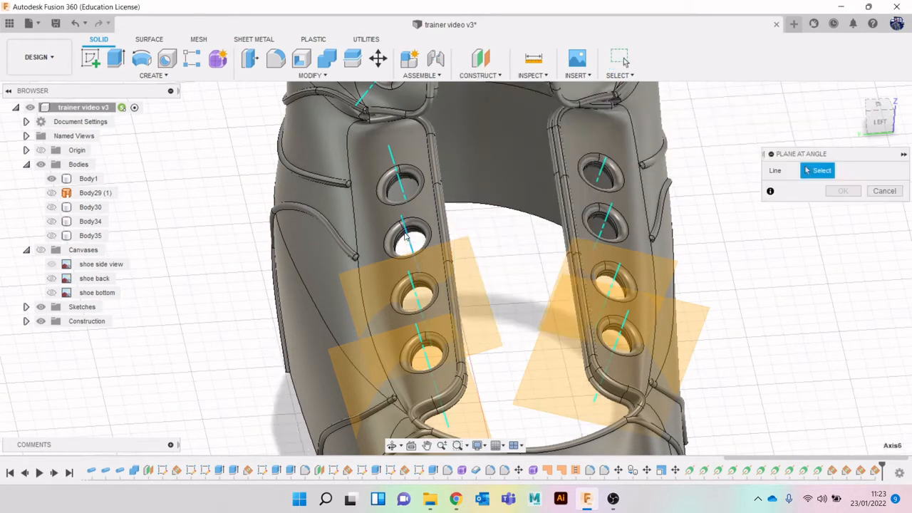
click(407, 227)
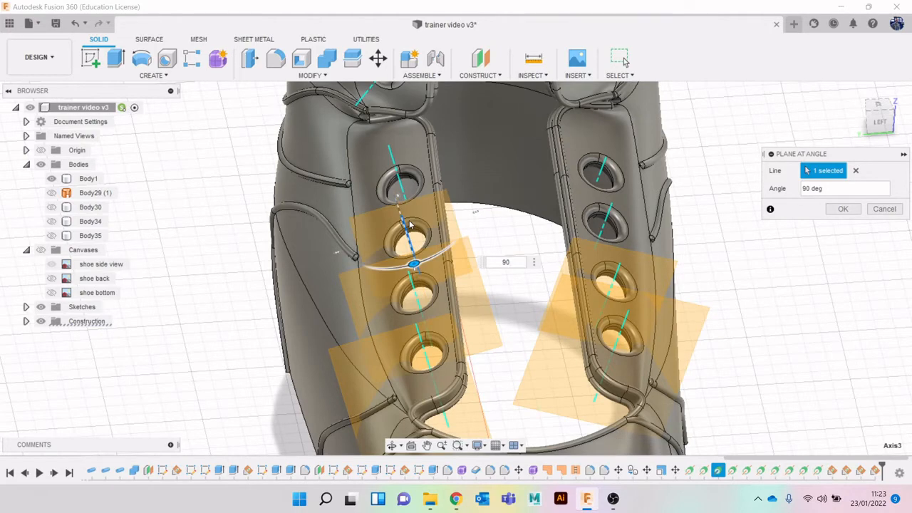
key(Return)
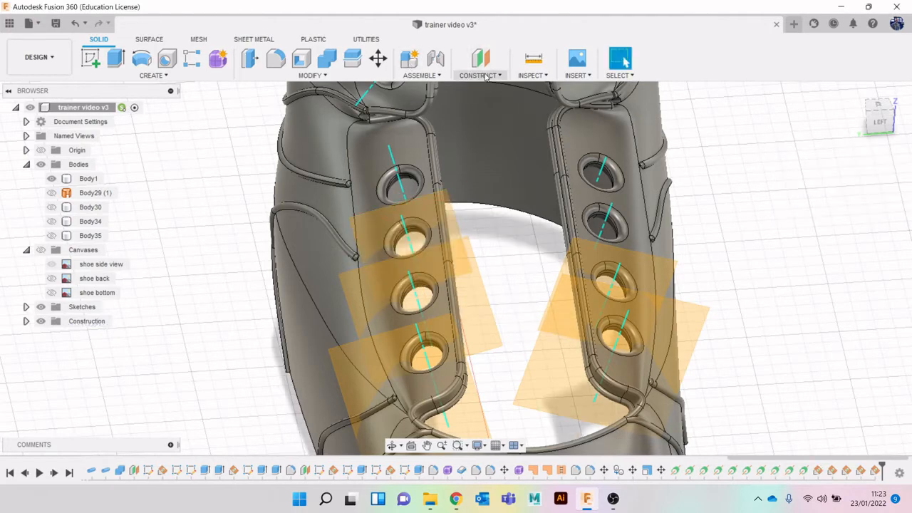
Construct a plane at 90 degrees on the axis of the third eyelet from the toe in the opposite row
click(479, 75)
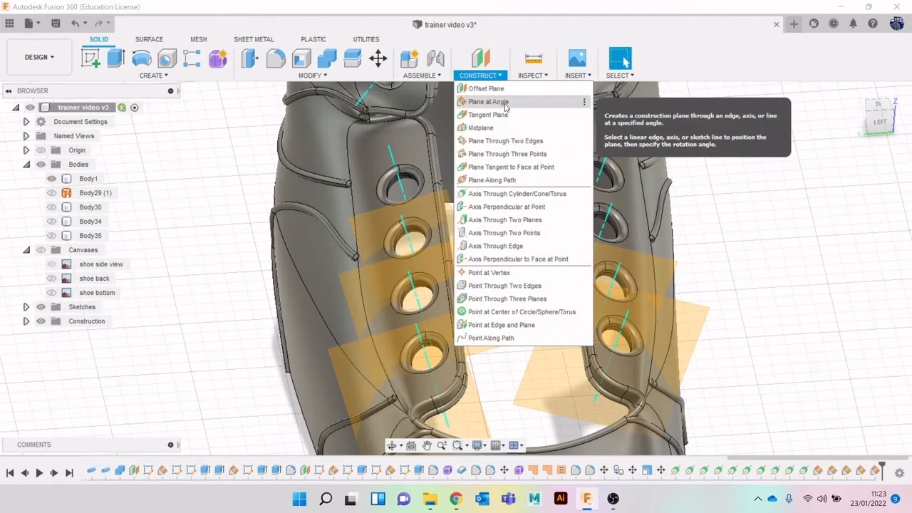
click(505, 105)
click(610, 217)
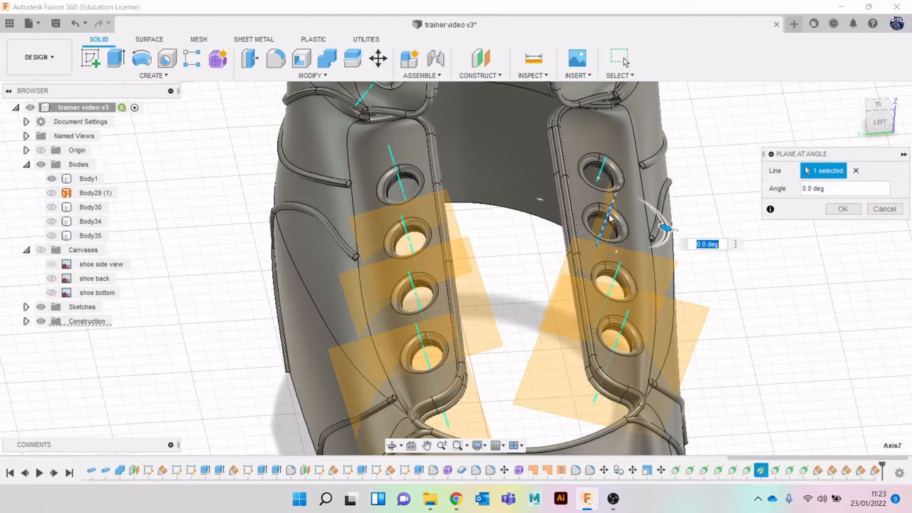
text(90)
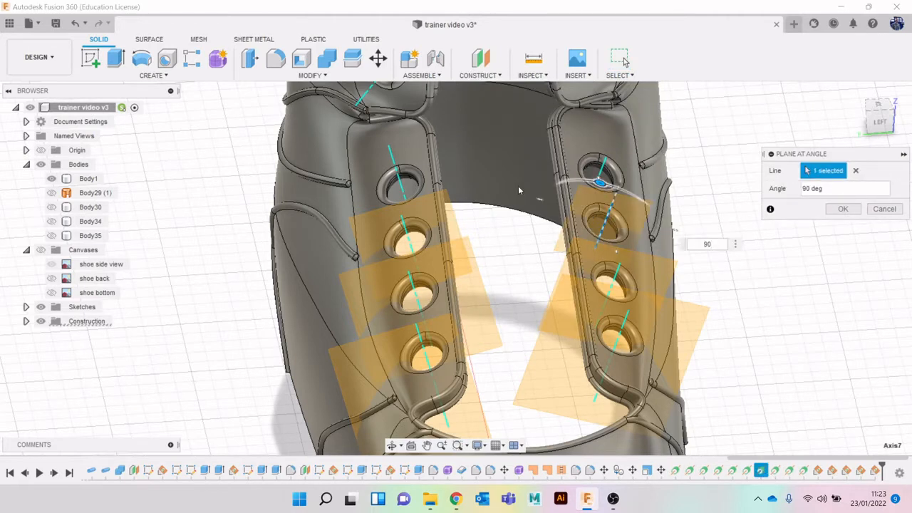
key(Return)
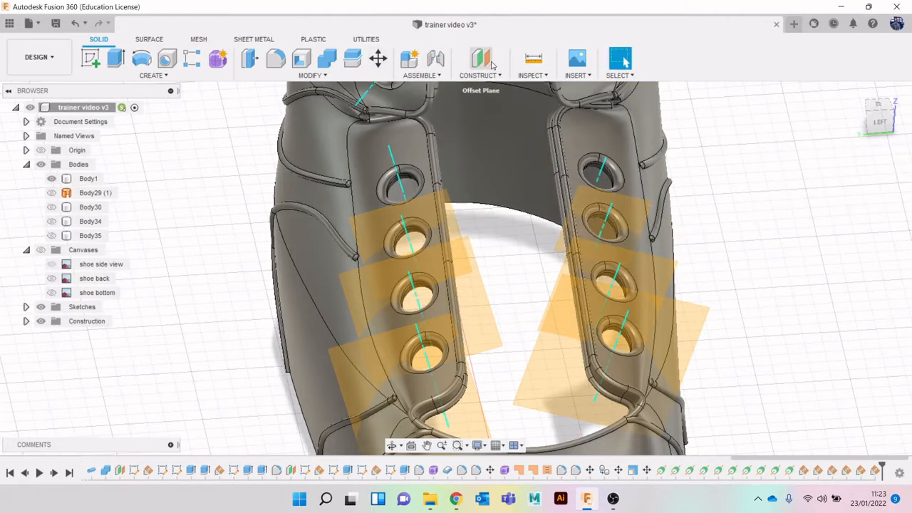
Construct a plane at 90 degrees on the axis of the fourth eyelet from the toe in the first row
click(489, 74)
click(499, 102)
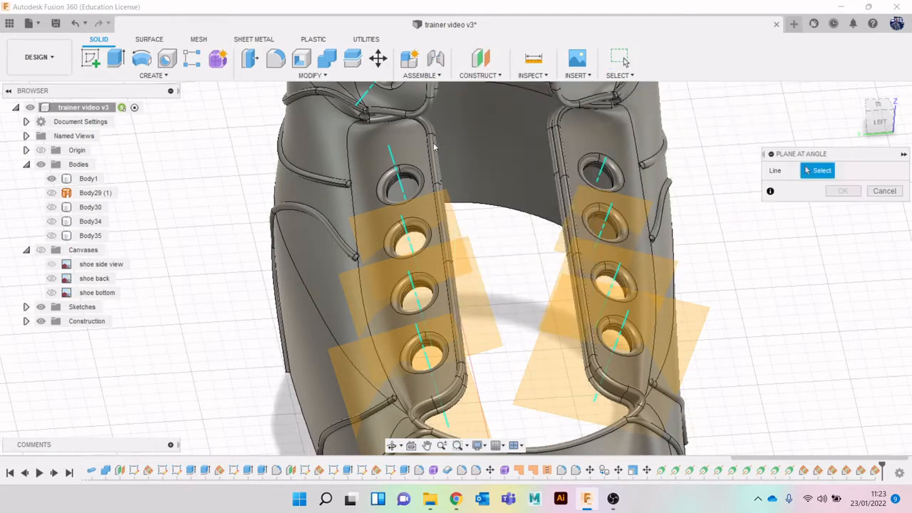
click(401, 155)
text(9)
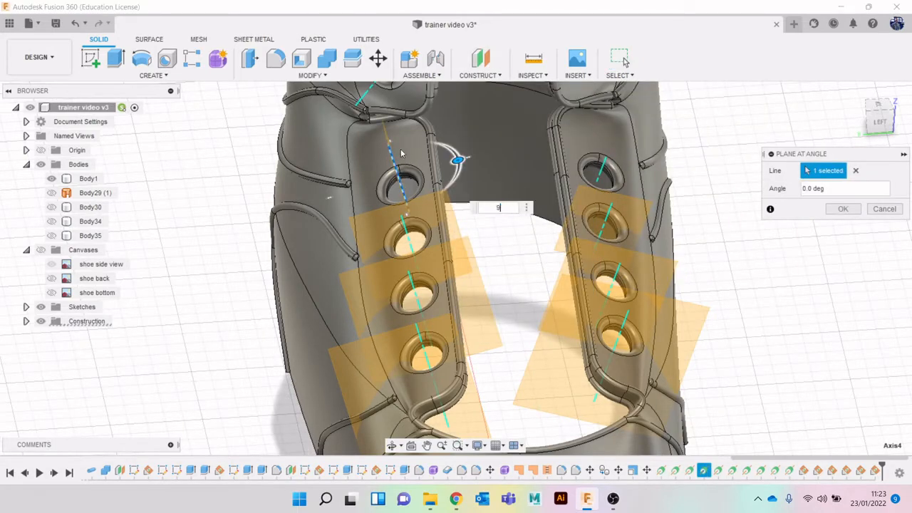
text(0)
key(Return)
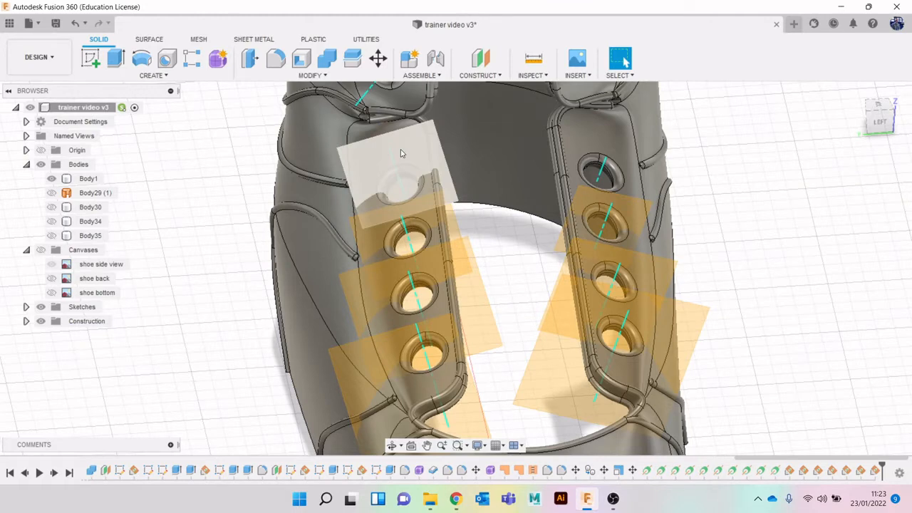
Construct a plane at 90 degrees on the axis of the fourth eyelet from the toe in the opposite row
click(482, 73)
click(499, 100)
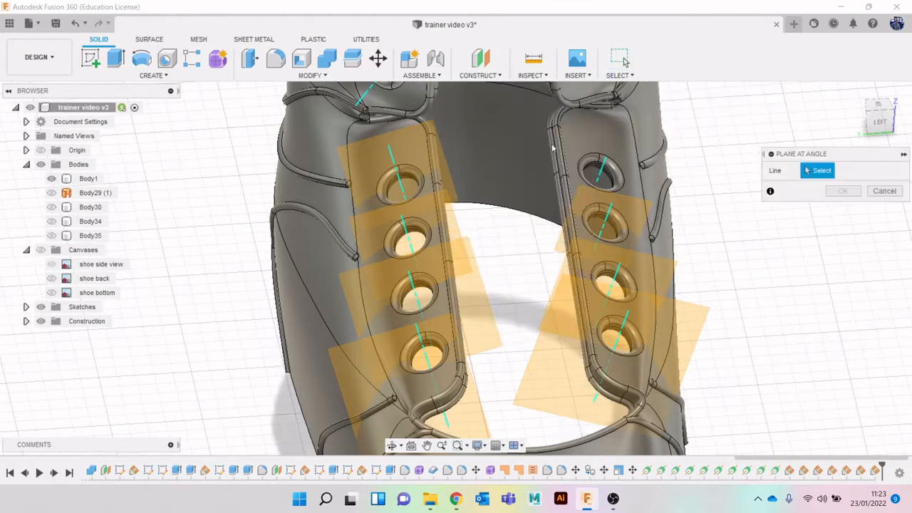
click(600, 173)
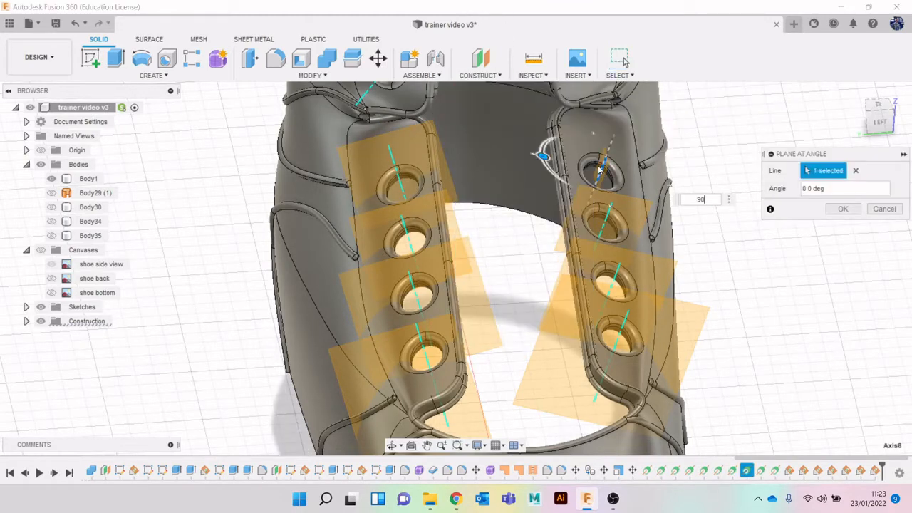
key(Return)
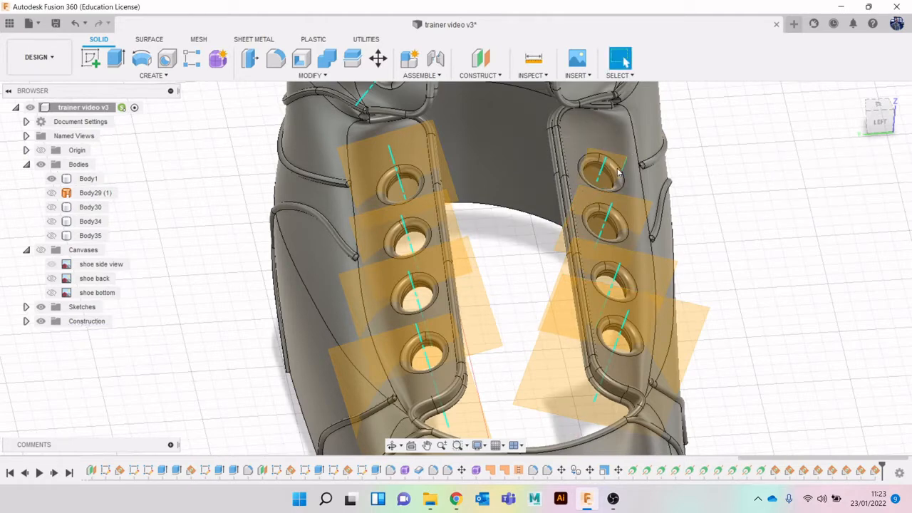
Construct a plane at 0 degrees on the axis of the ankle eyelet in the opposite row
drag(888, 120, 855, 132)
middle_drag(710, 235, 701, 260)
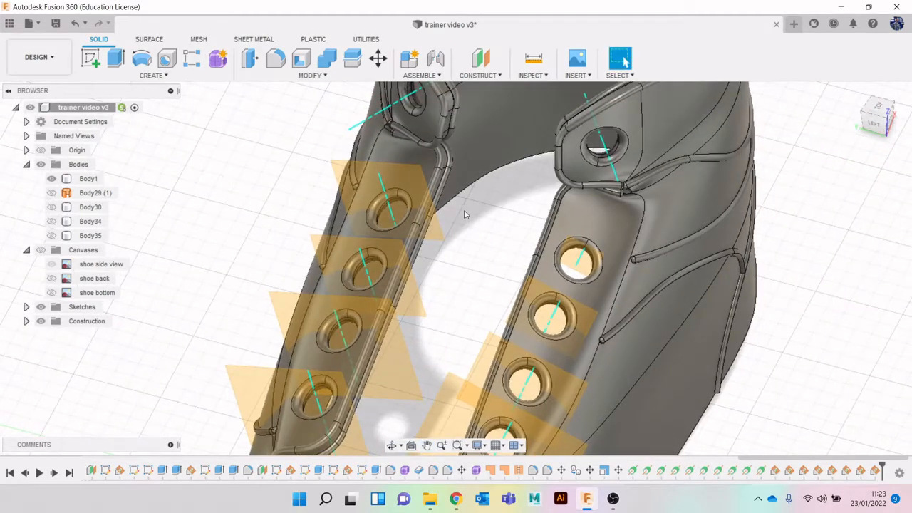
middle_drag(465, 212, 461, 236)
click(488, 76)
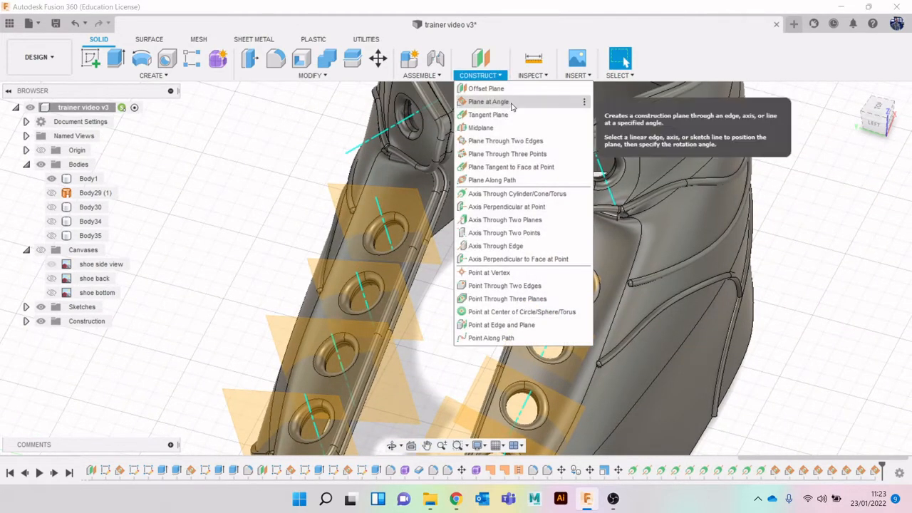
click(499, 100)
click(611, 184)
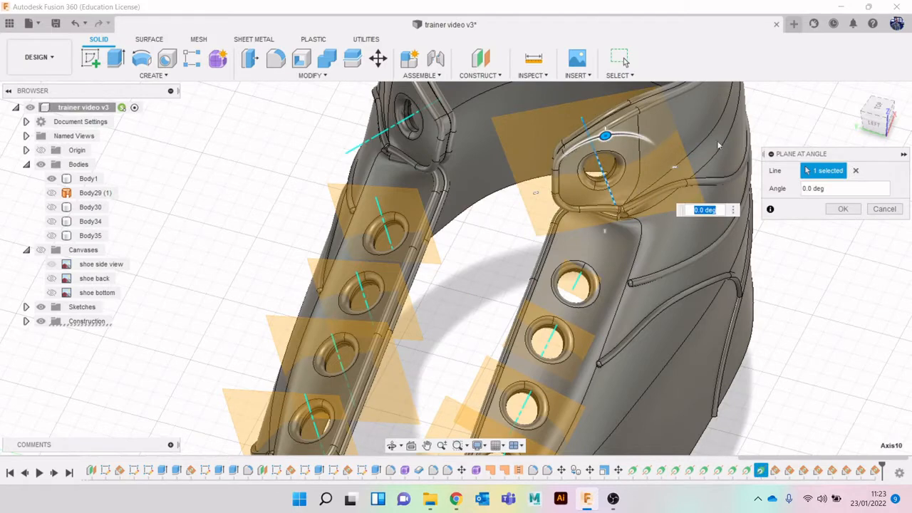
click(843, 209)
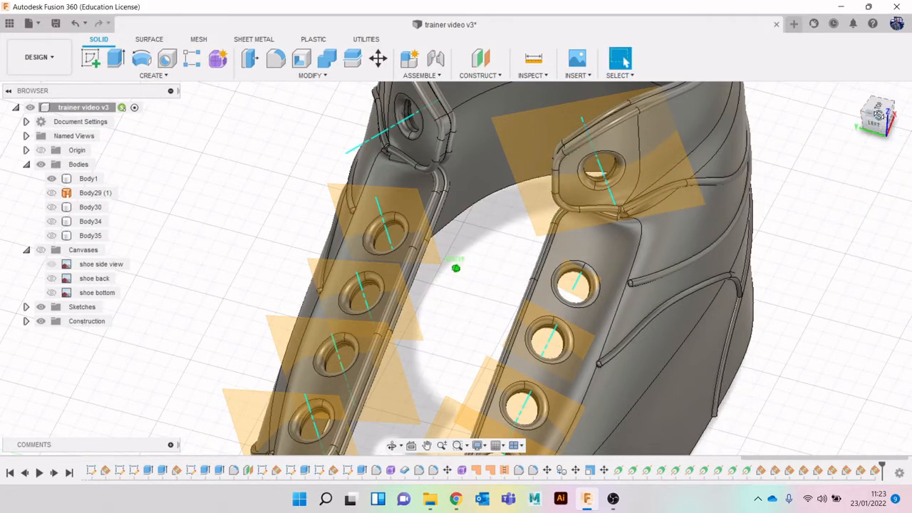
Construct a plane at 0 degrees on the axis of the ankle eyelet in the first row
mouse_move(879, 115)
mouse_down()
mouse_move(880, 93)
mouse_move(891, 104)
mouse_up()
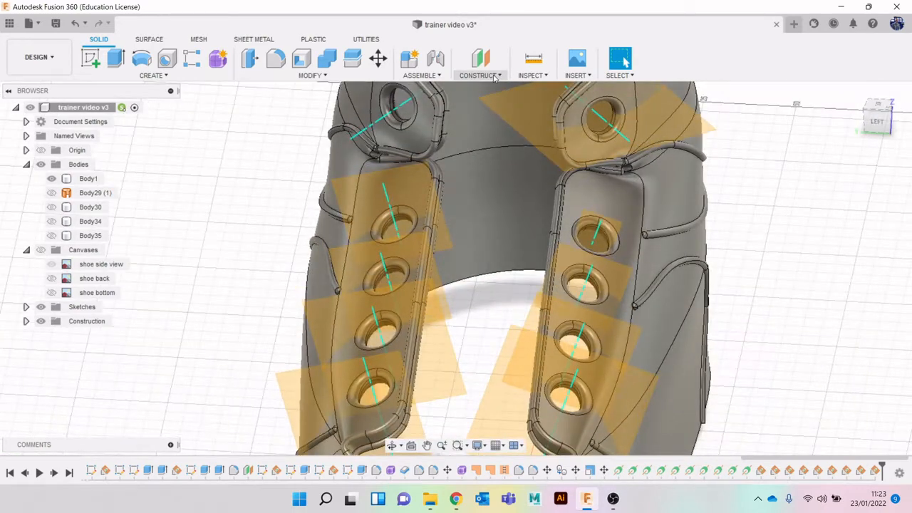
click(496, 75)
click(510, 100)
click(384, 124)
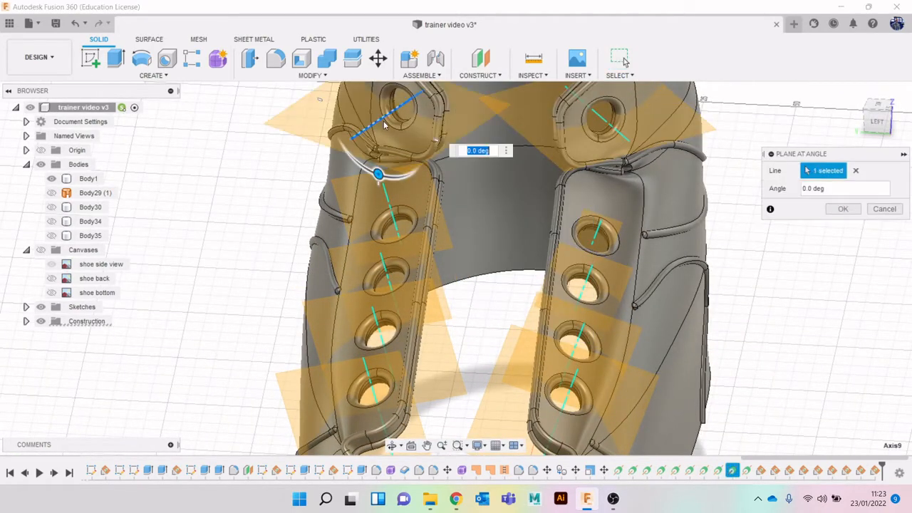
click(841, 209)
Save the design as a new version with the description User Saved
scroll(723, 256, down, 3)
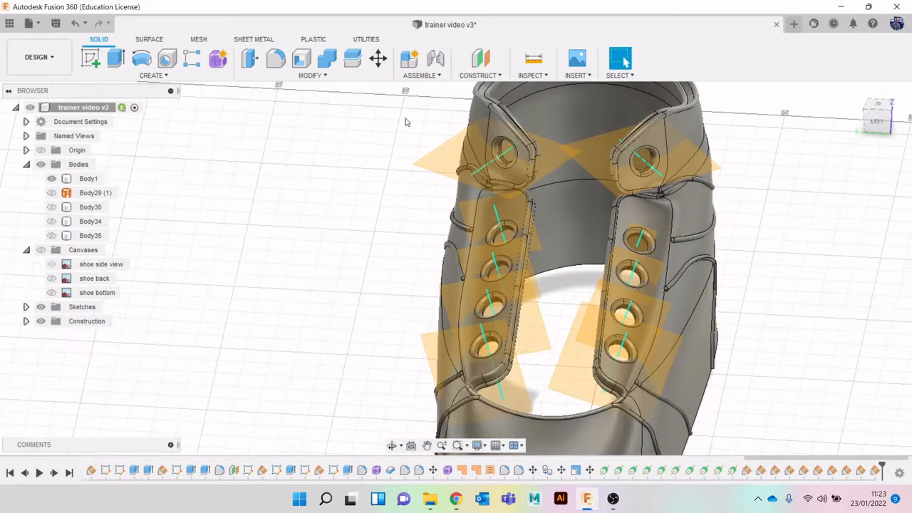
click(55, 22)
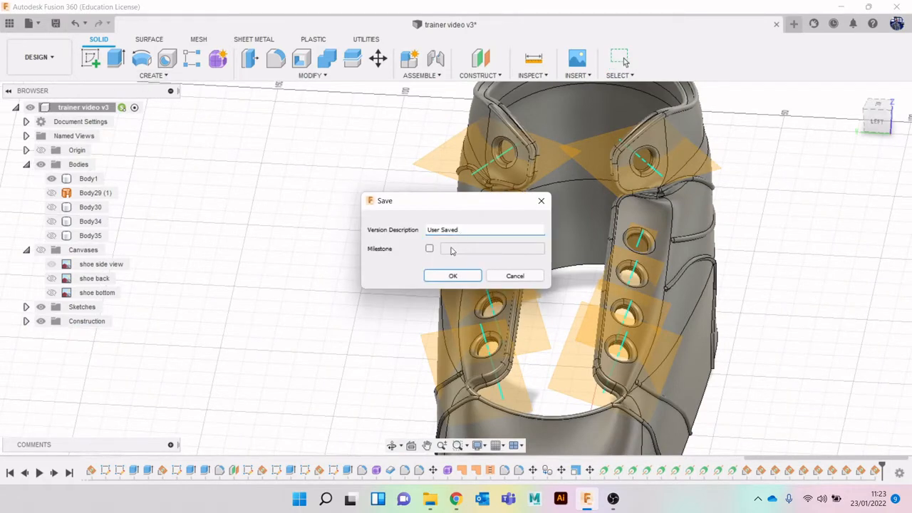
click(450, 273)
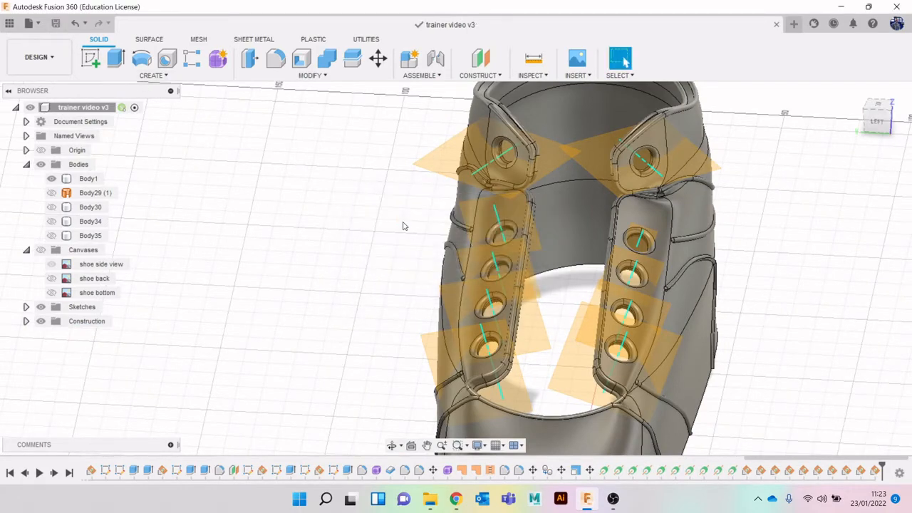
click(618, 504)
click(613, 499)
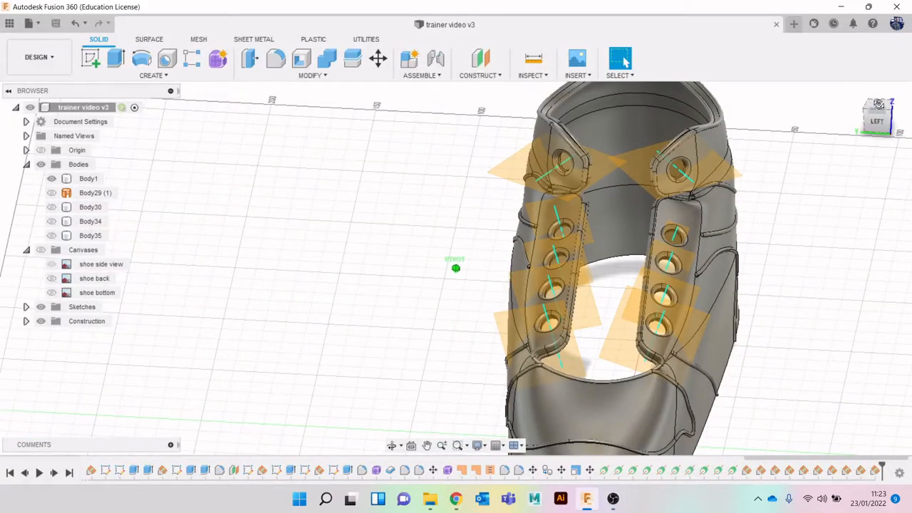
Construct an offset plane about -54 mm from the XZ origin plane, just outside the shoe's side along the opposite eyelet row
drag(879, 103, 879, 94)
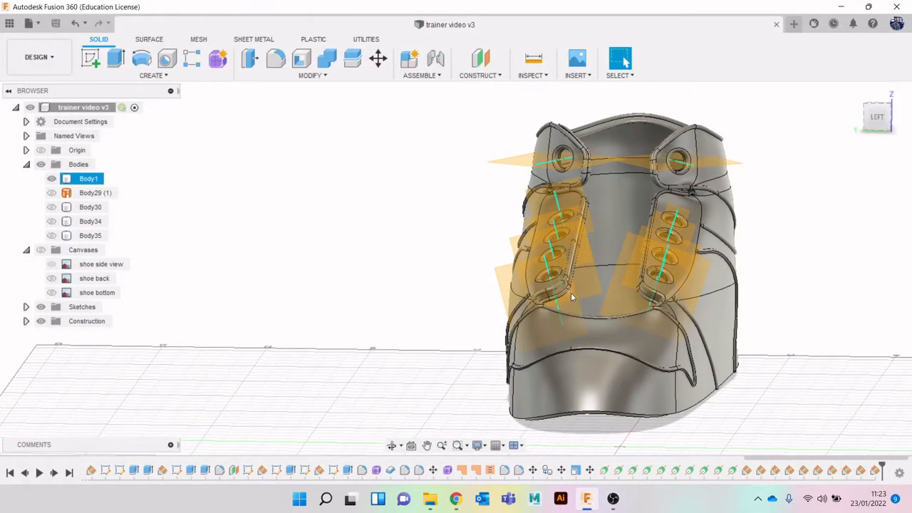
middle_drag(655, 238, 608, 236)
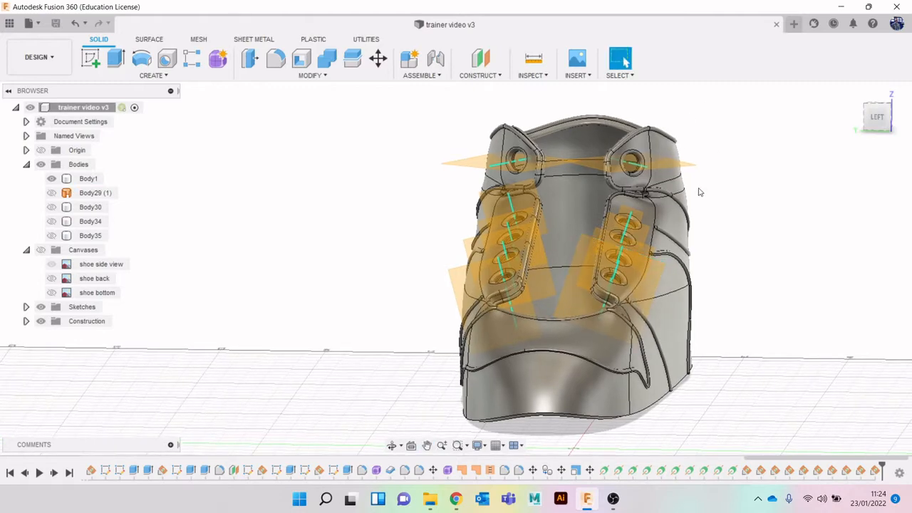
scroll(699, 192, up, 3)
drag(885, 114, 886, 118)
scroll(744, 301, down, 1)
middle_drag(744, 301, 613, 206)
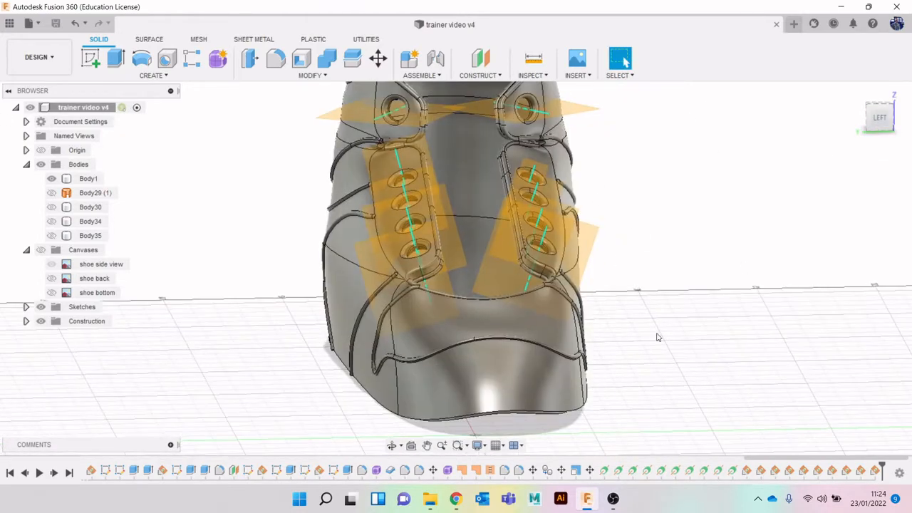
click(480, 71)
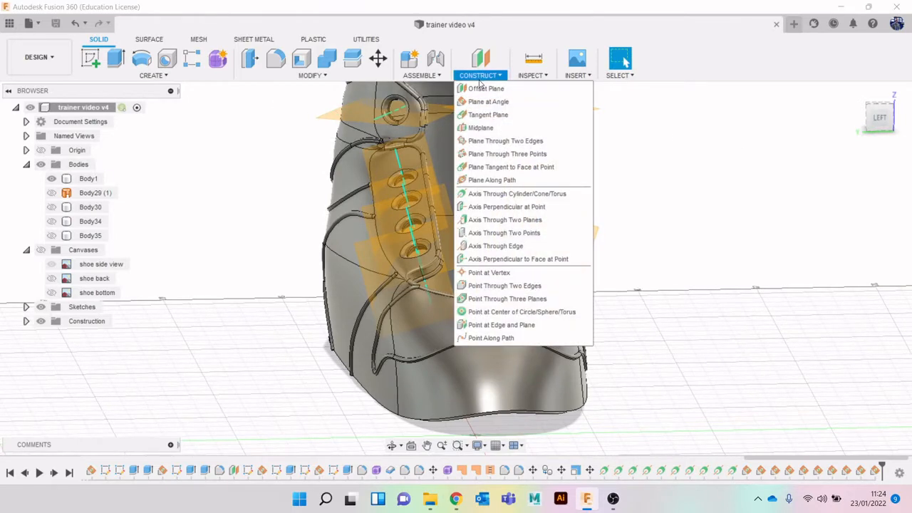
click(485, 86)
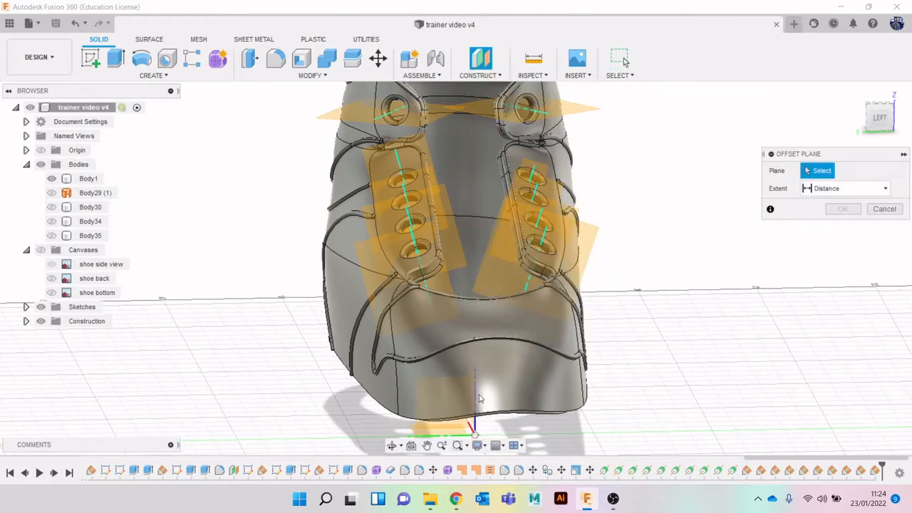
click(478, 401)
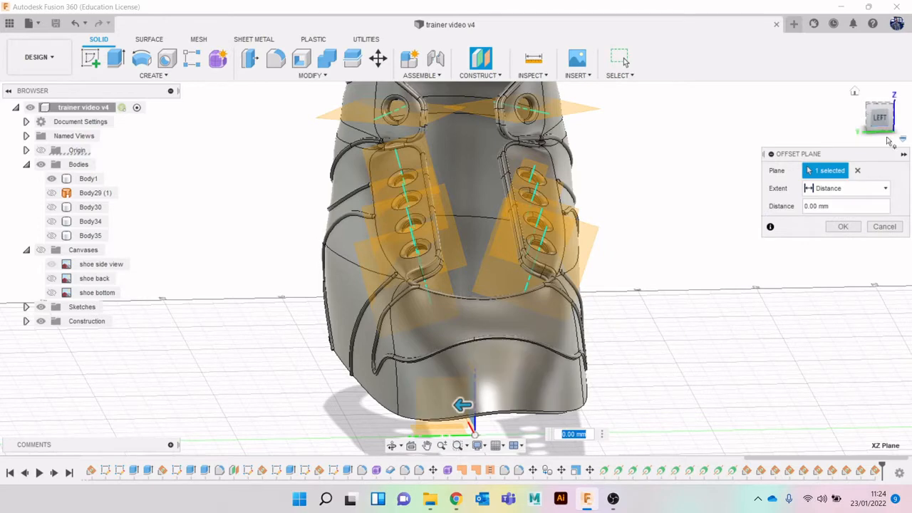
click(879, 117)
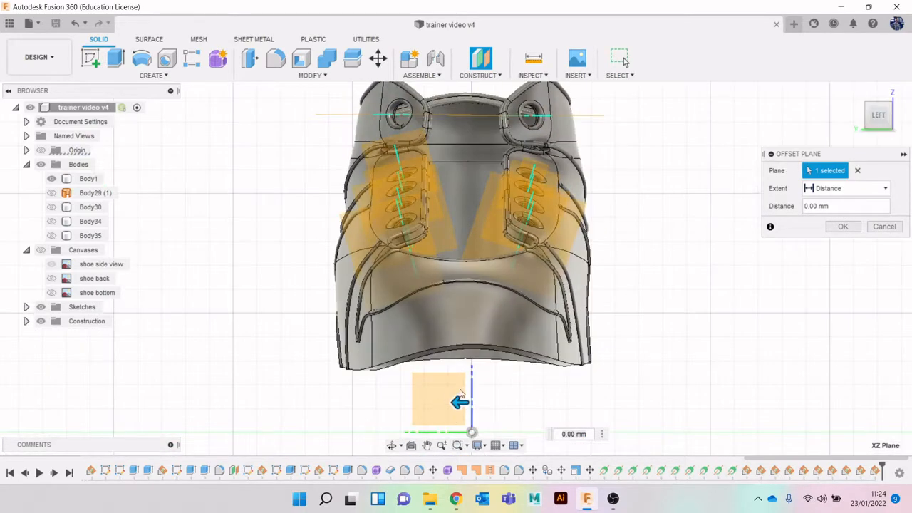
drag(460, 403, 615, 402)
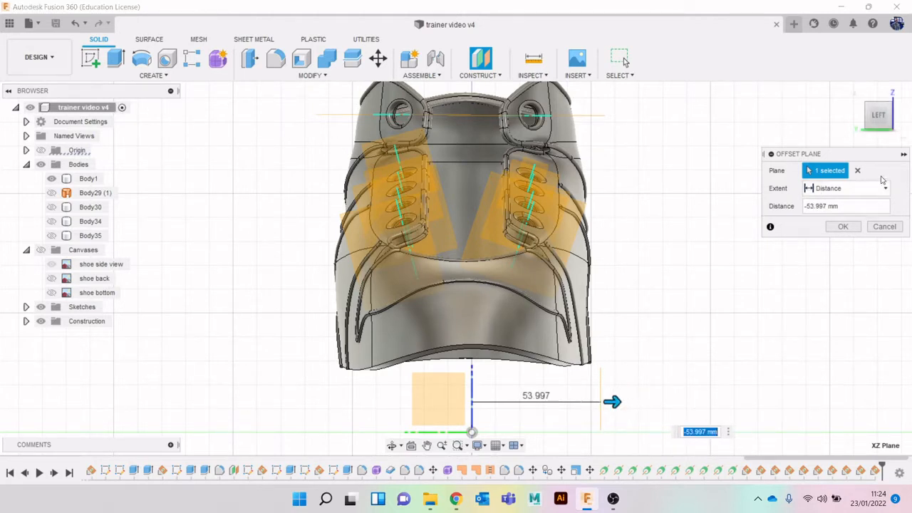
click(842, 227)
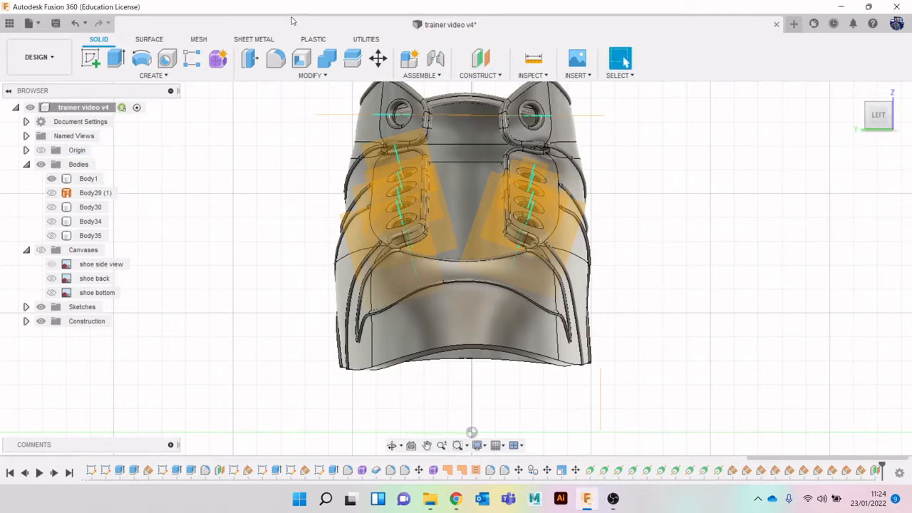
Construct a second offset plane about 114.2 mm from the new side plane, just outside the other side of the shoe
click(490, 76)
click(474, 88)
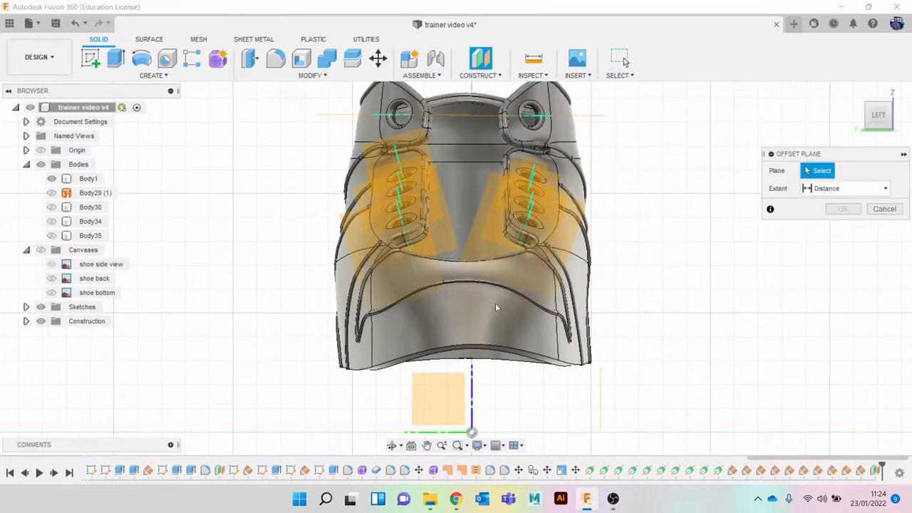
click(879, 109)
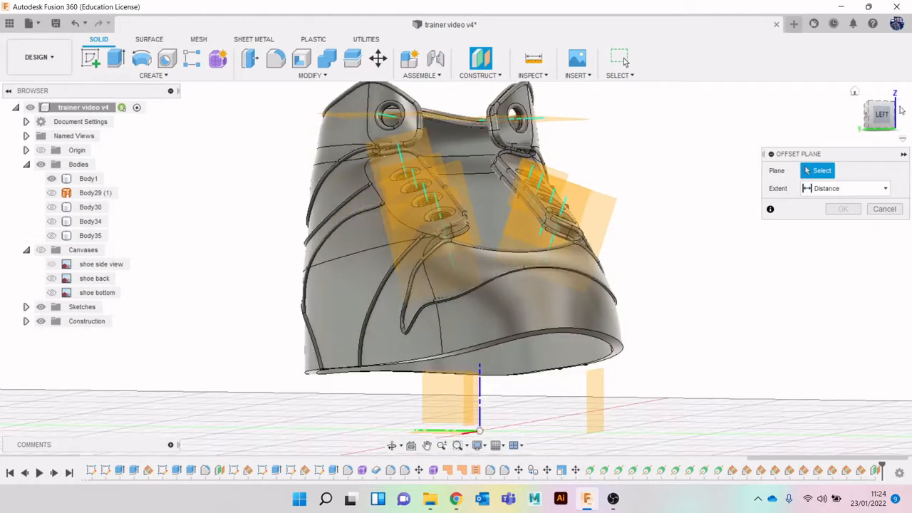
click(594, 407)
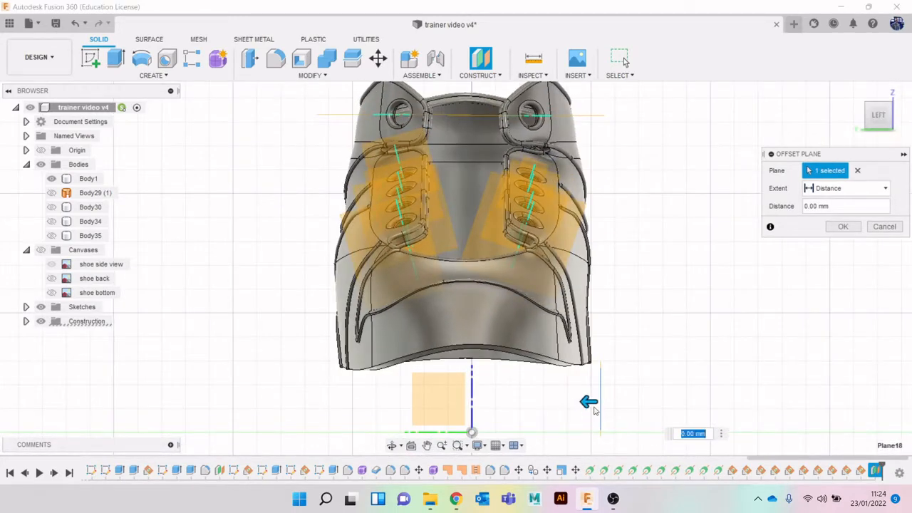
drag(586, 403, 319, 405)
click(843, 225)
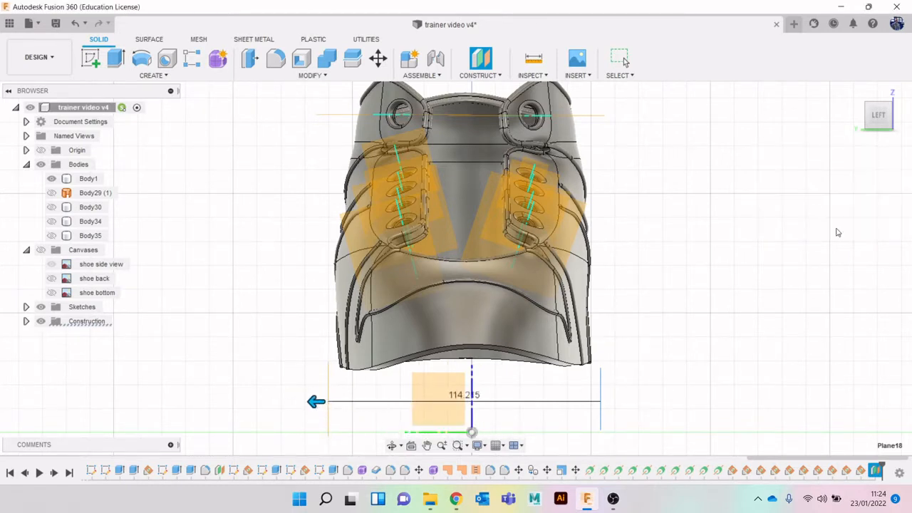
Start a sketch on the frontmost angled plane of one lace-eyelet row
drag(878, 121, 828, 287)
scroll(829, 290, down, 3)
middle_drag(827, 296, 765, 283)
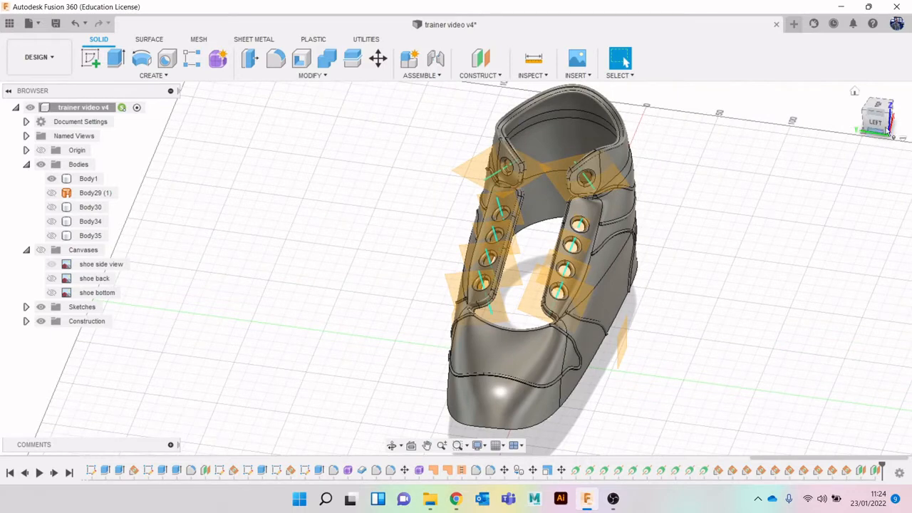
mouse_move(882, 132)
mouse_down()
mouse_move(911, 107)
mouse_move(850, 86)
mouse_up()
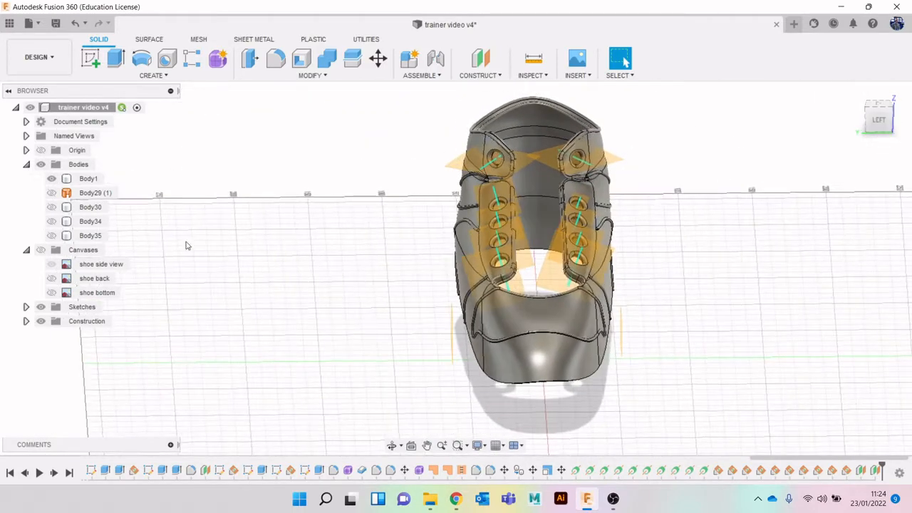
click(90, 58)
scroll(377, 277, up, 5)
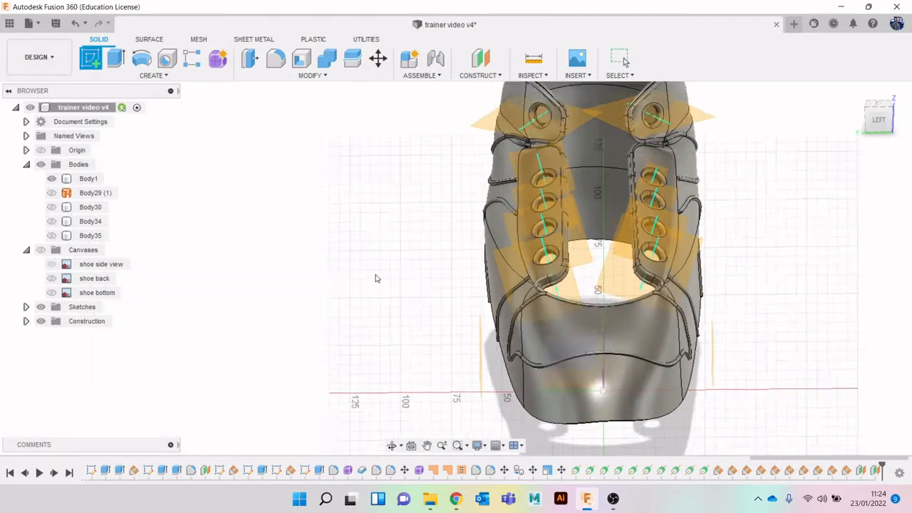
click(589, 287)
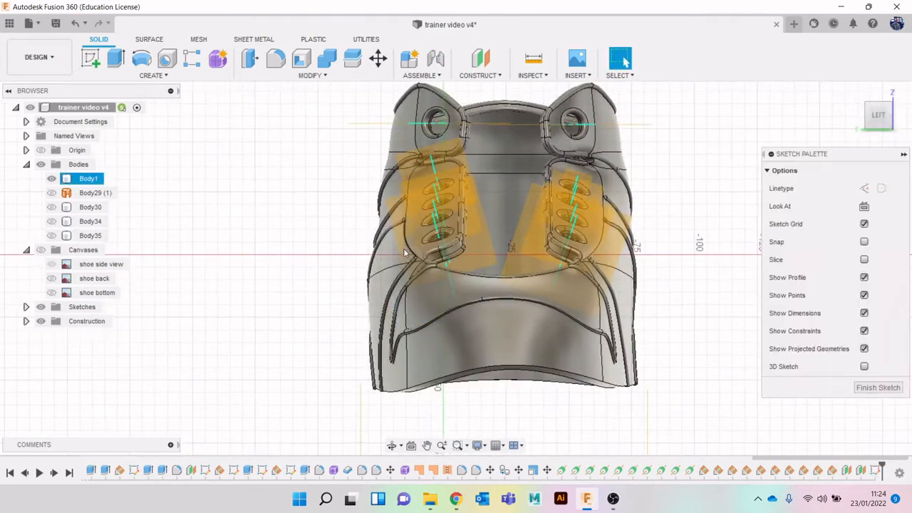
scroll(403, 249, up, 5)
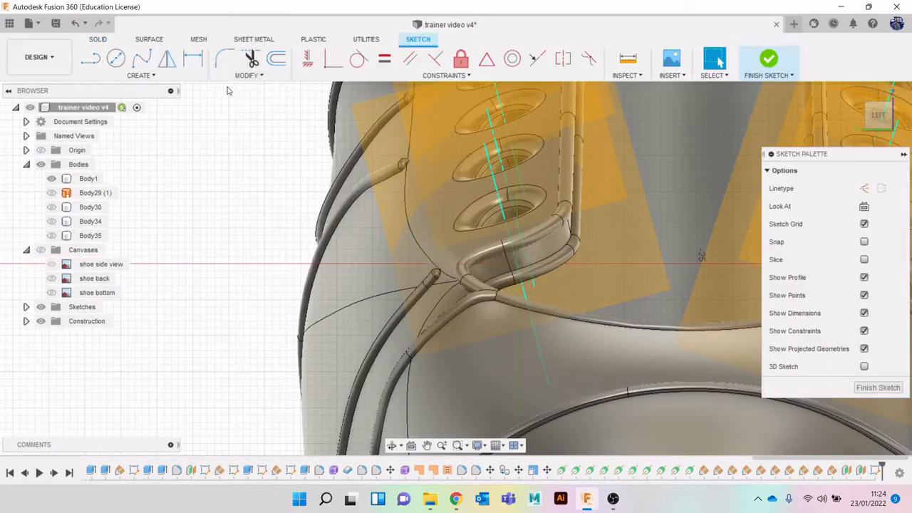
Draw a near-vertical line on the frontmost eyelet plane, running from above the front eyelet down past the edge of the shoe opening
key(l)
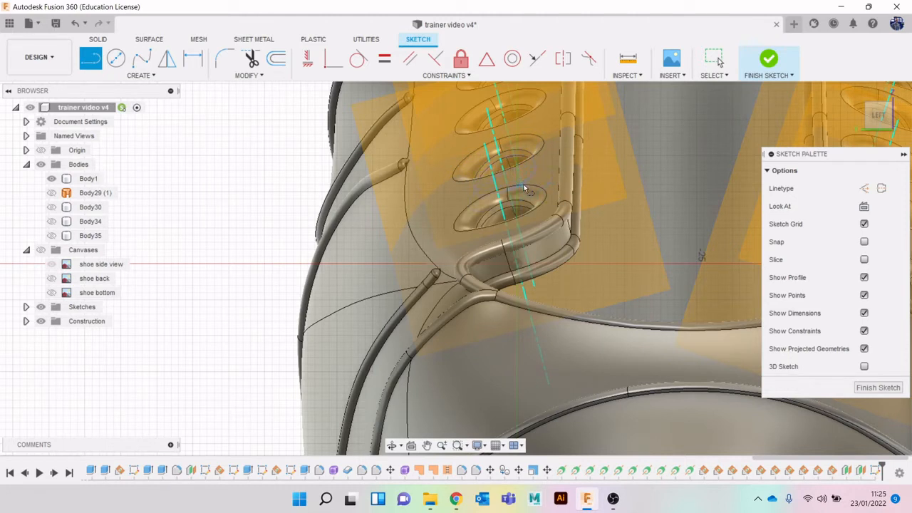
scroll(524, 186, up, 1)
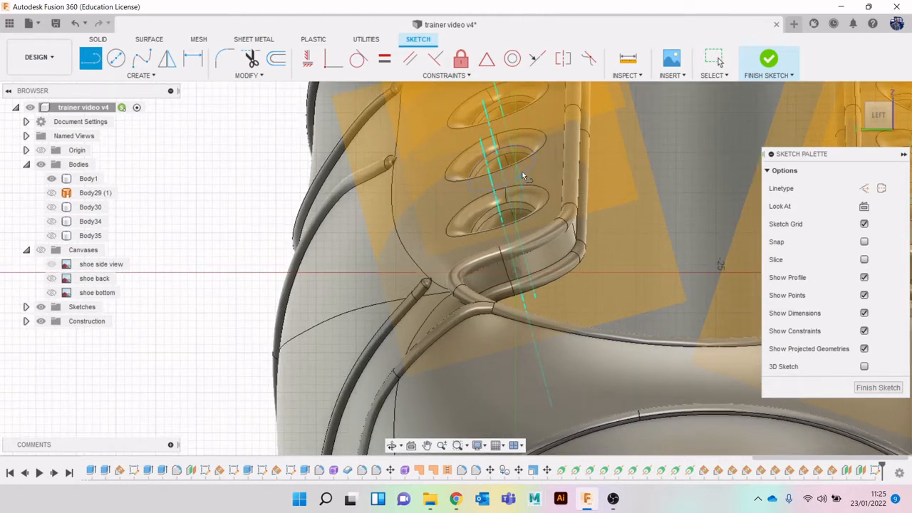
click(523, 169)
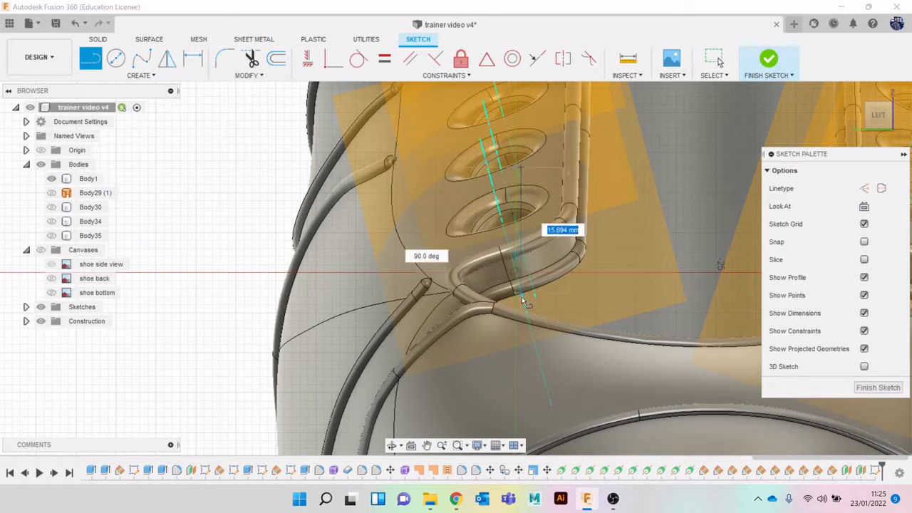
click(527, 328)
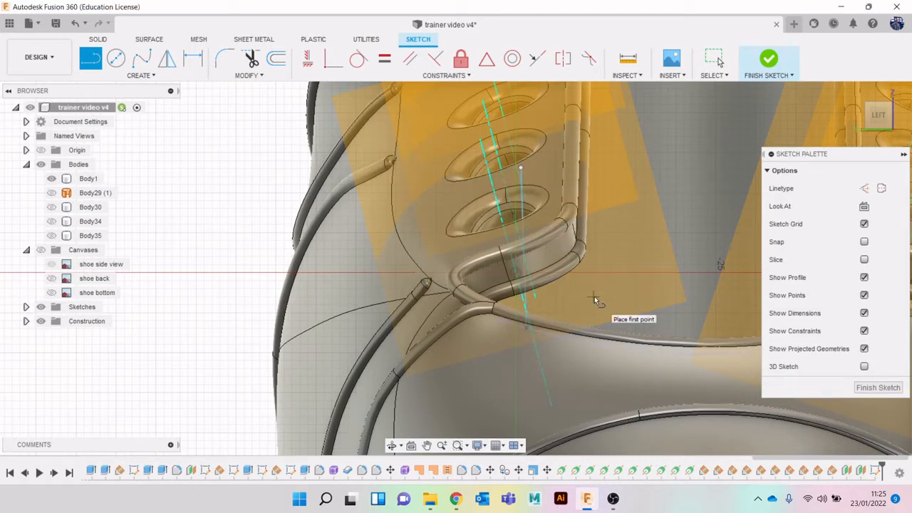
Delete the shoe-edge spline projected into the sketch beneath the new line, and finish the sketch
key(Escape)
click(546, 332)
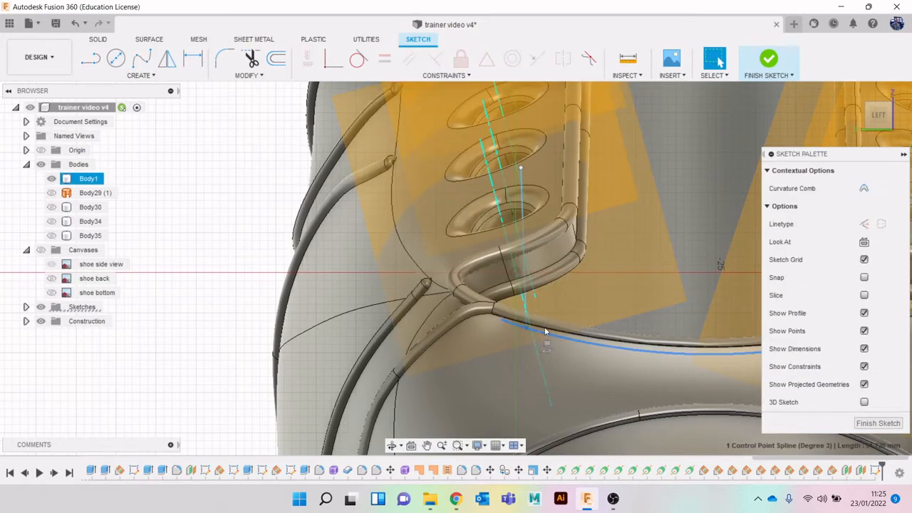
key(Delete)
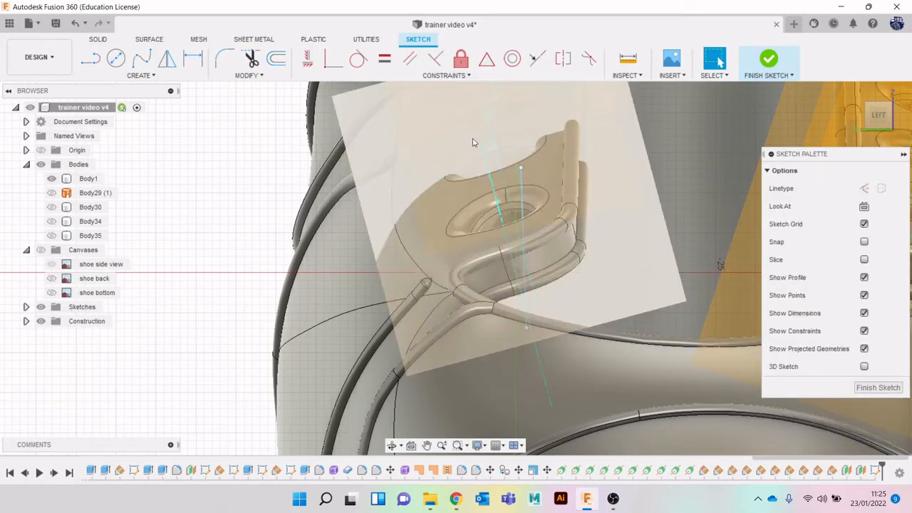
click(768, 61)
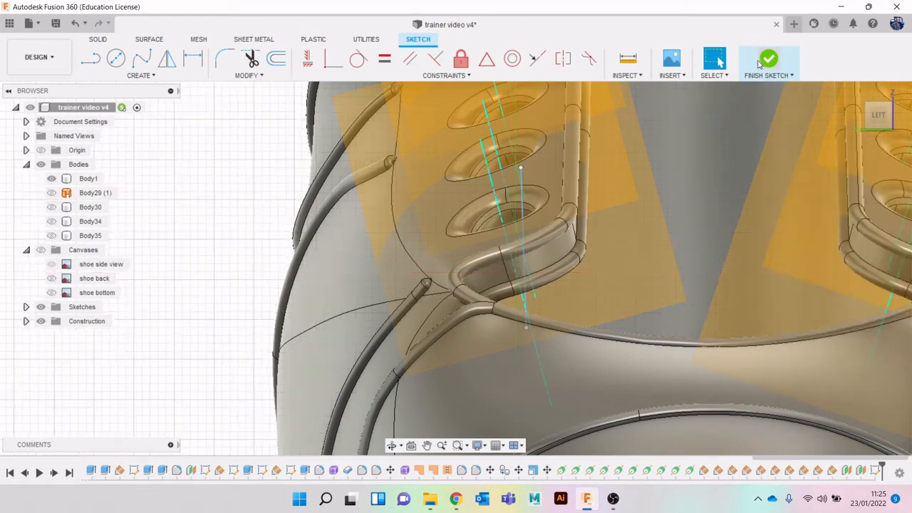
Reposition both endpoints of the finished eyelet line and hide the frontmost eyelet plane
mouse_move(521, 168)
mouse_down()
mouse_move(537, 168)
mouse_move(514, 161)
mouse_move(535, 168)
mouse_move(526, 172)
mouse_up()
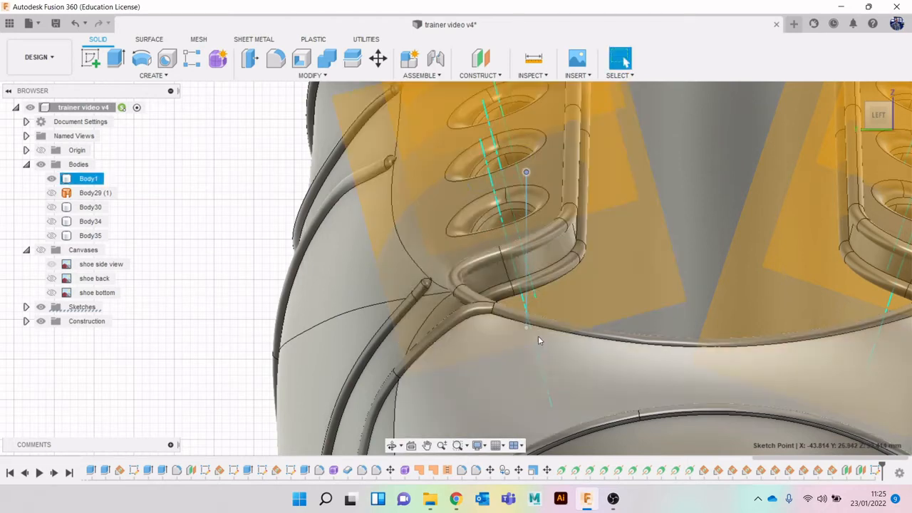
mouse_move(540, 333)
mouse_down()
mouse_move(509, 337)
mouse_move(520, 319)
mouse_up()
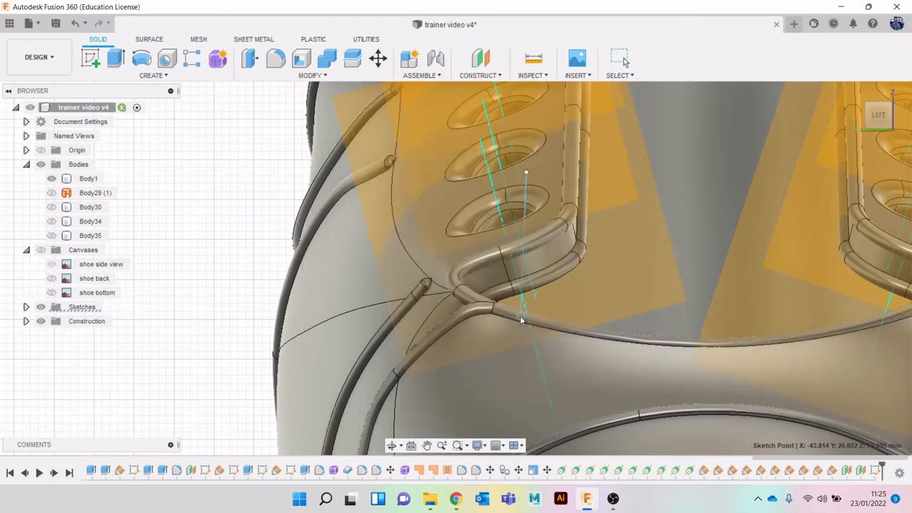
scroll(703, 227, down, 2)
middle_drag(703, 227, 674, 278)
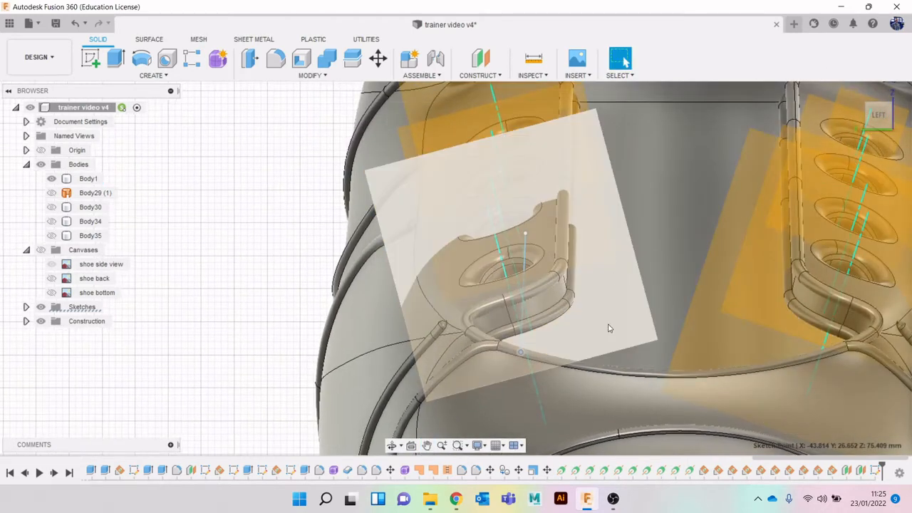
click(612, 246)
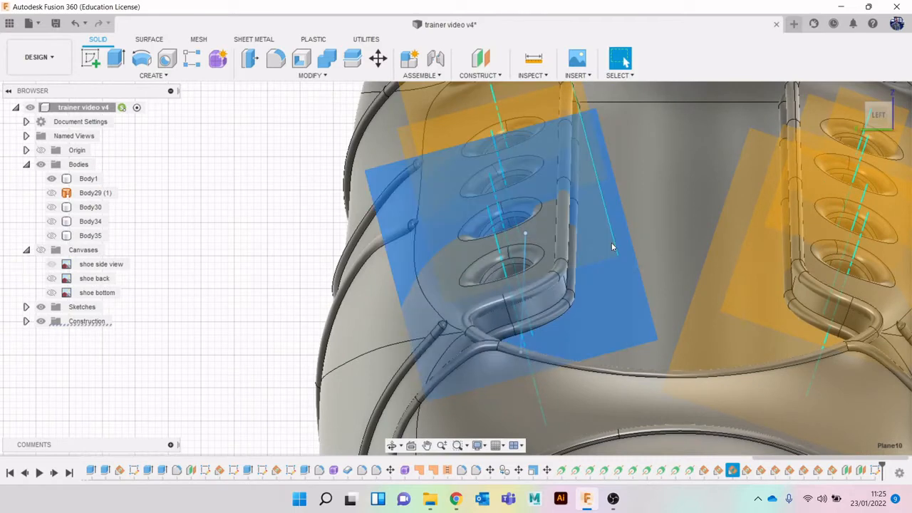
key(v)
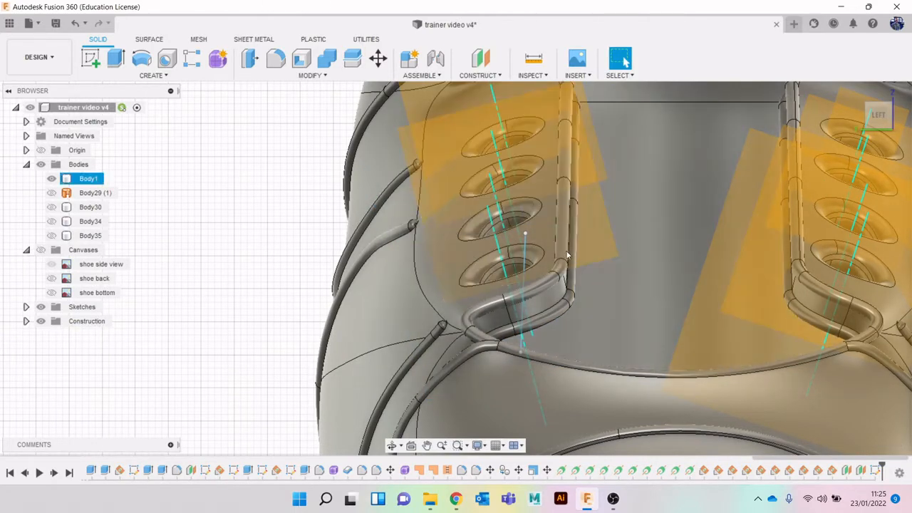
Move the upper endpoint of the first eyelet line toward the middle of the shoe to change its slant
drag(525, 233, 510, 238)
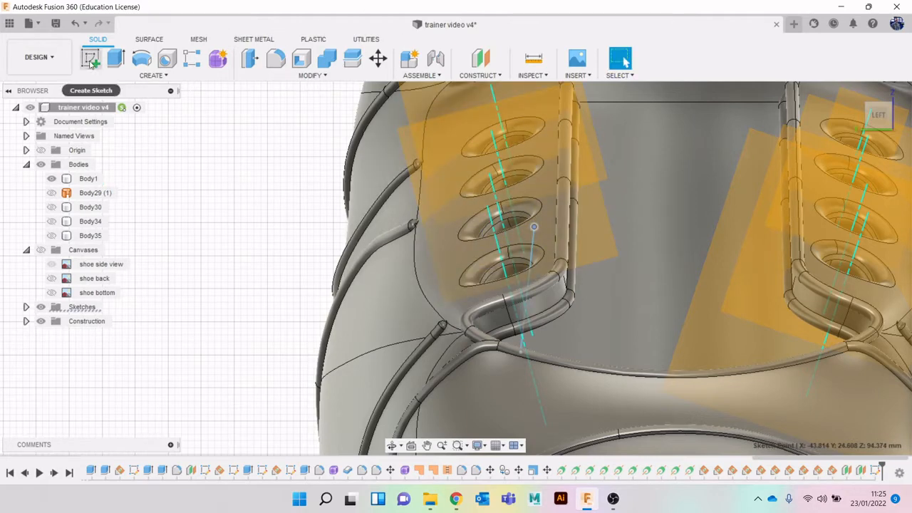
click(90, 60)
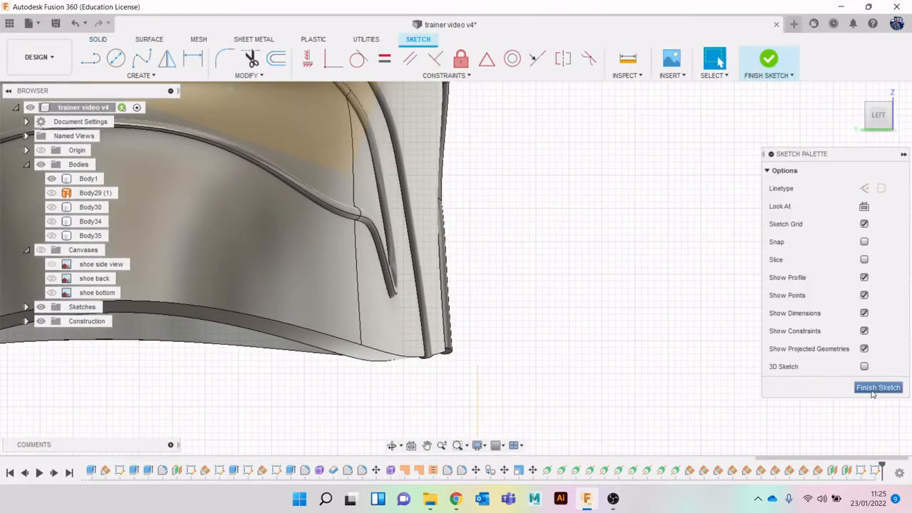
click(879, 388)
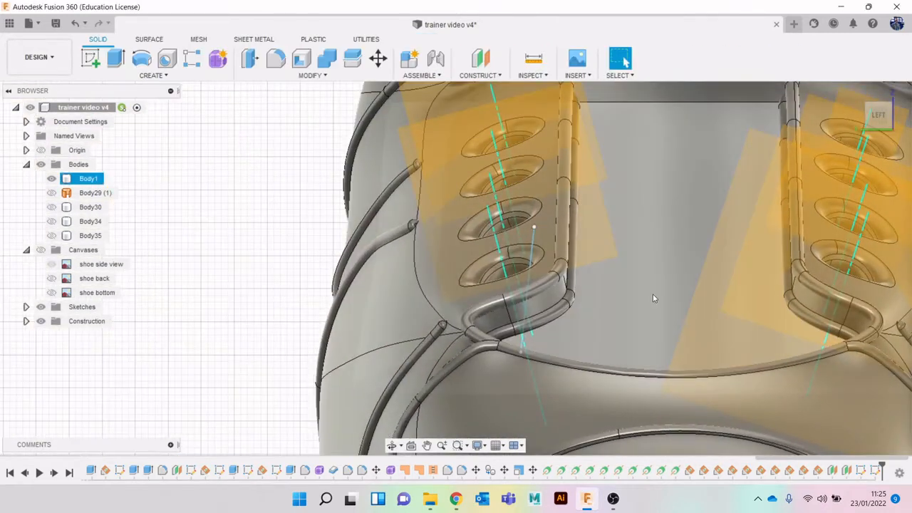
Start a sketch on the next visible eyelet plane behind in the same row and draw a second near-vertical line through it
middle_drag(654, 294, 614, 334)
click(562, 285)
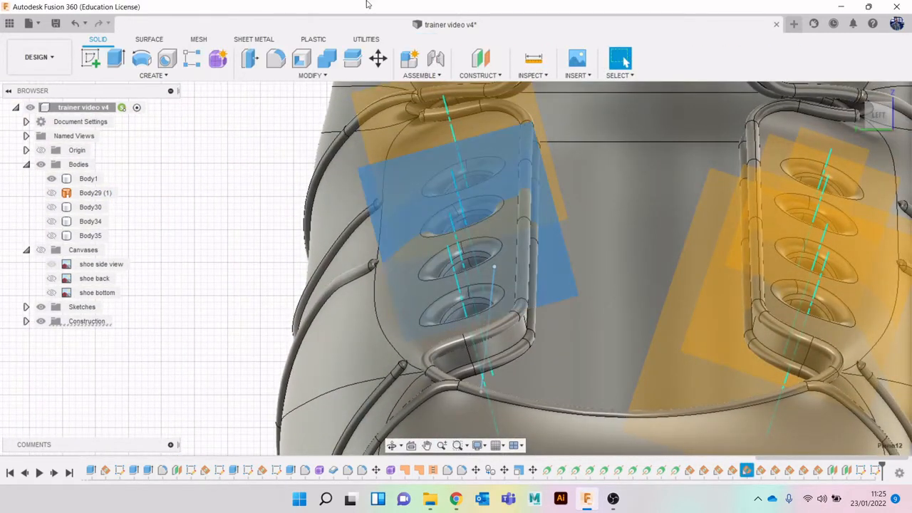
click(93, 61)
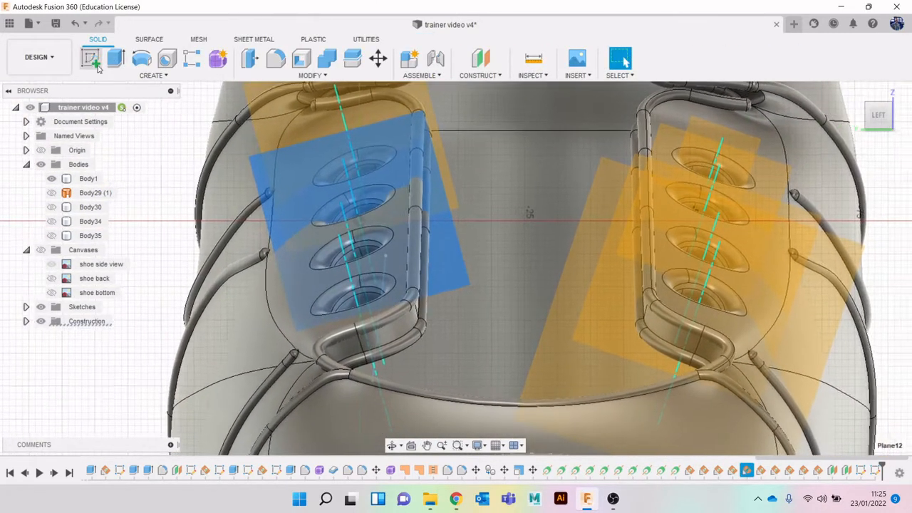
key(l)
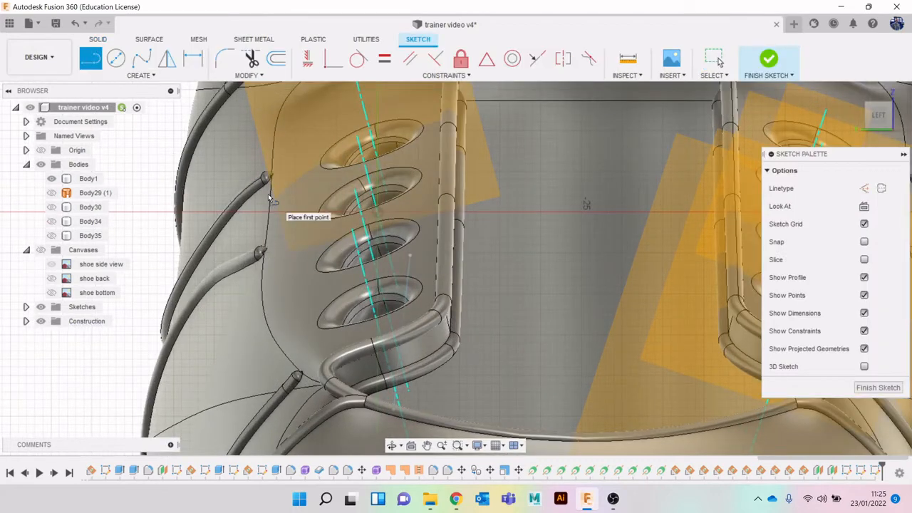
click(396, 208)
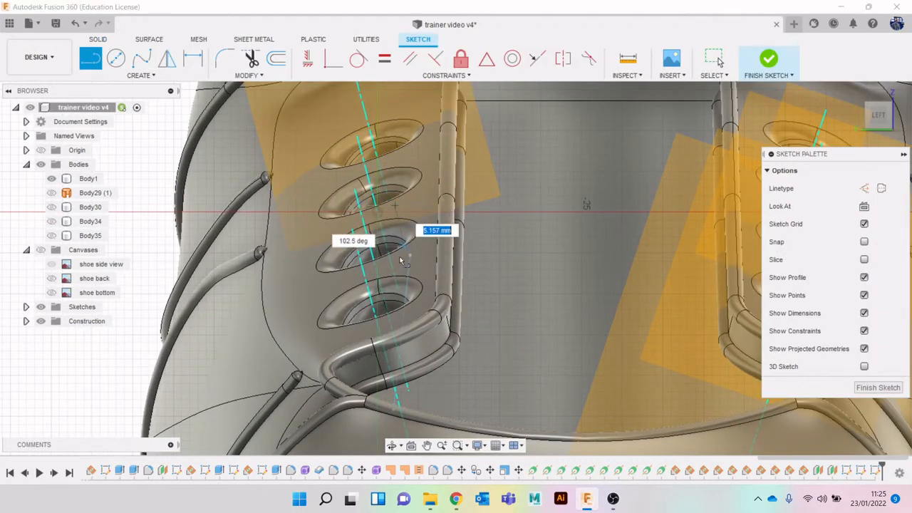
click(400, 349)
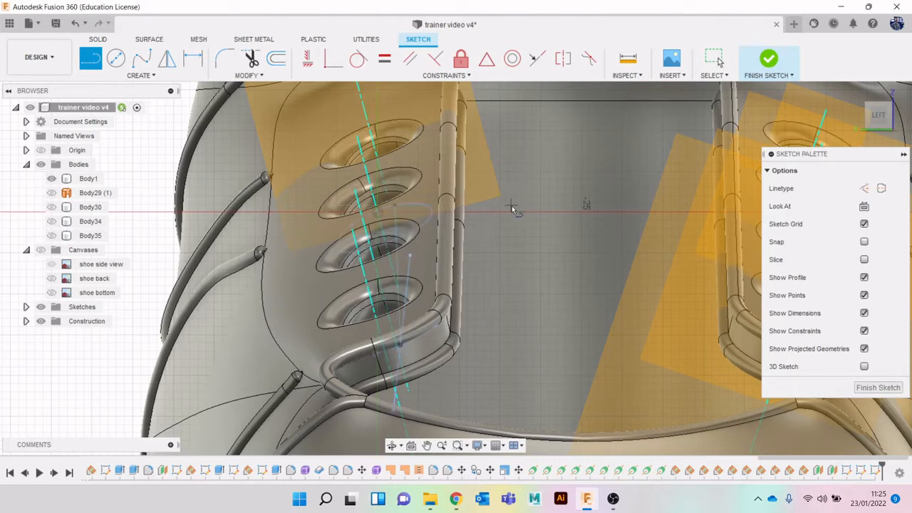
Delete the two edge splines projected into the second eyelet line's sketch
key(Escape)
click(429, 223)
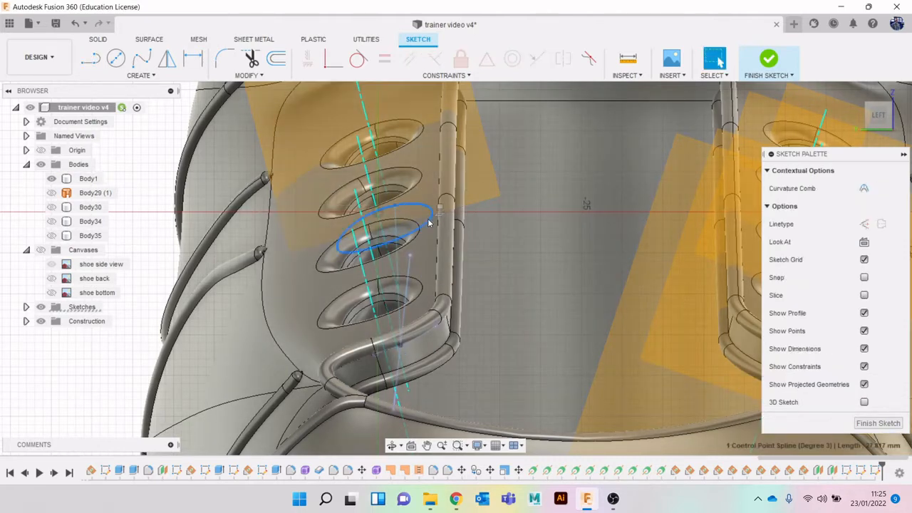
key(Delete)
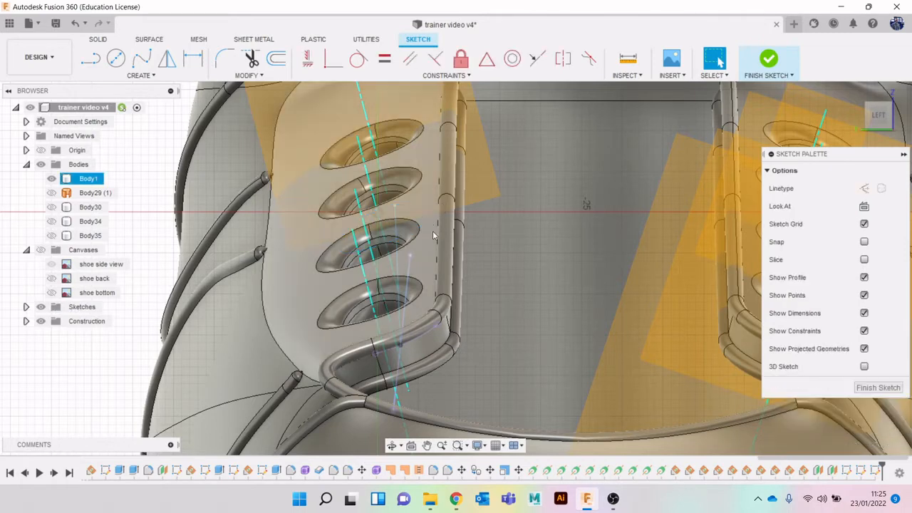
click(410, 273)
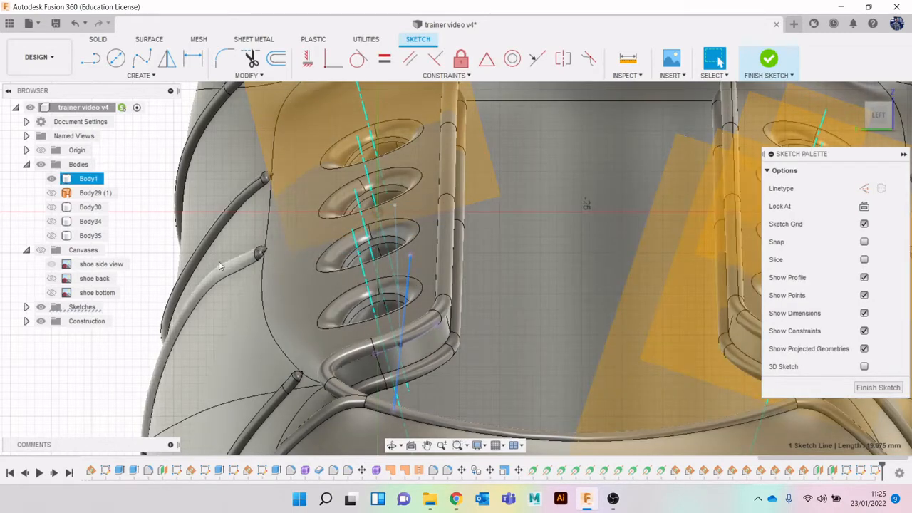
click(147, 240)
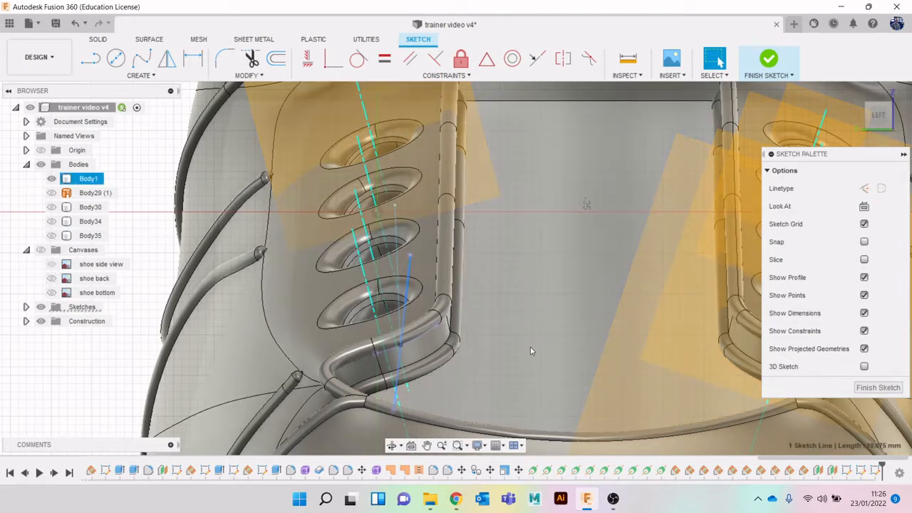
click(420, 337)
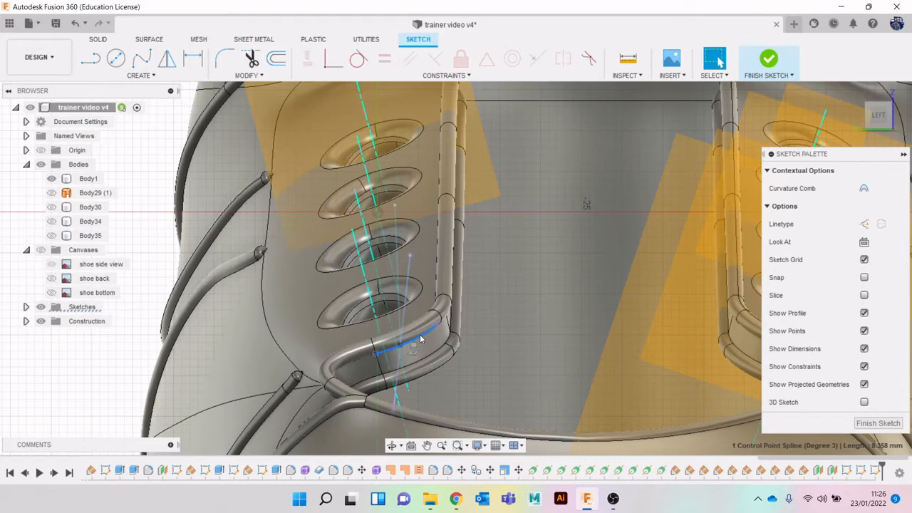
key(Delete)
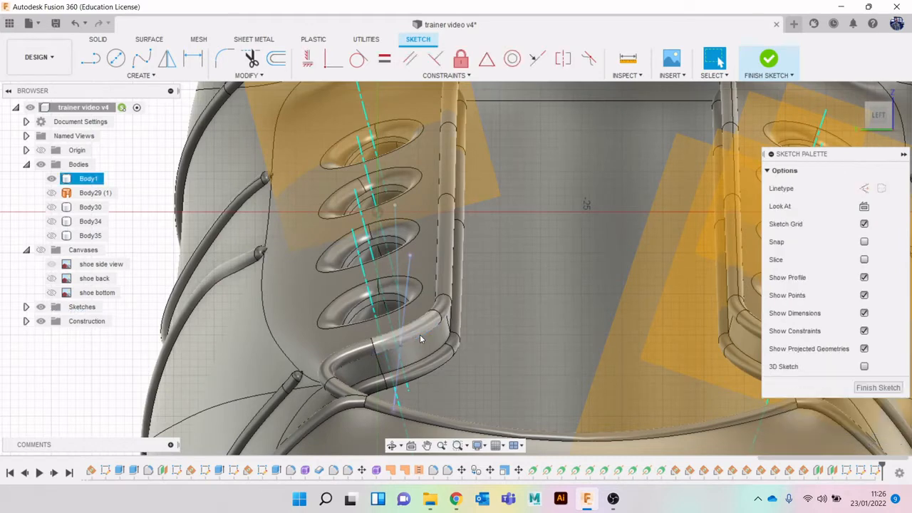
Reposition the upper endpoint of the second eyelet line, bringing it slightly lower near the eyelets
click(397, 399)
key(Escape)
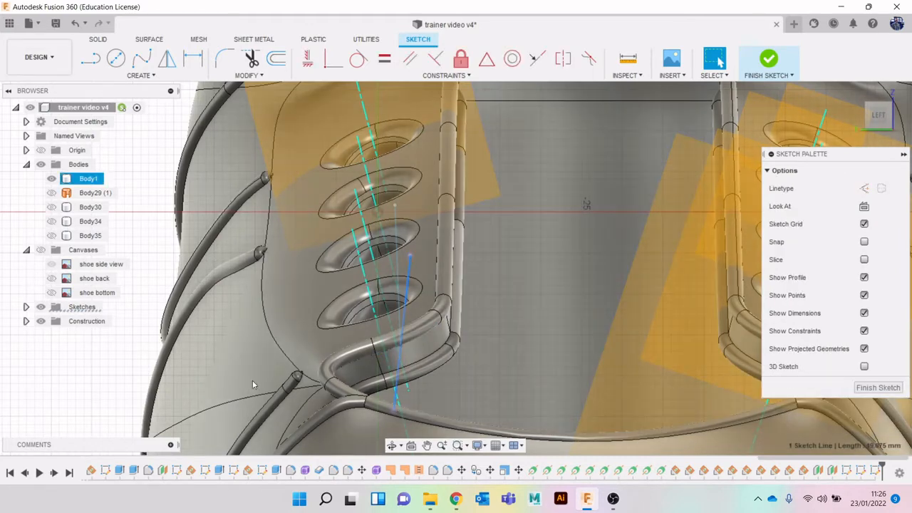
click(427, 219)
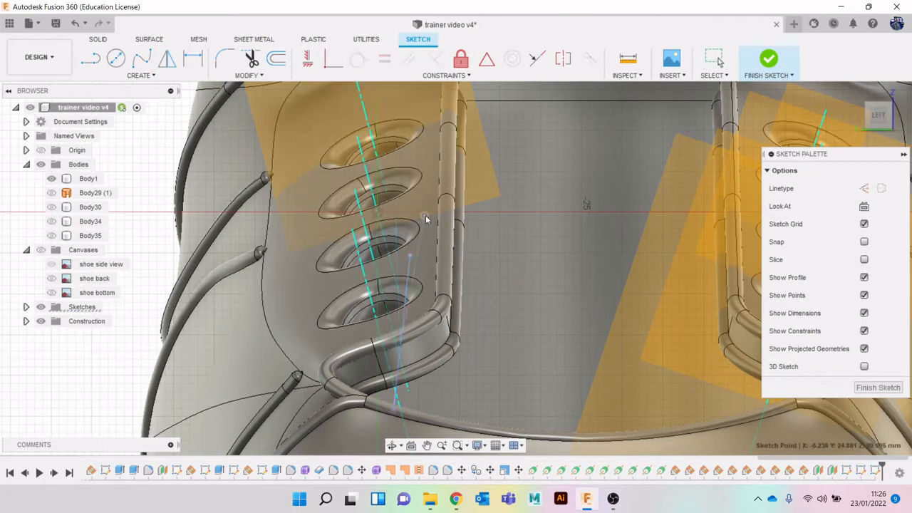
drag(402, 217, 392, 222)
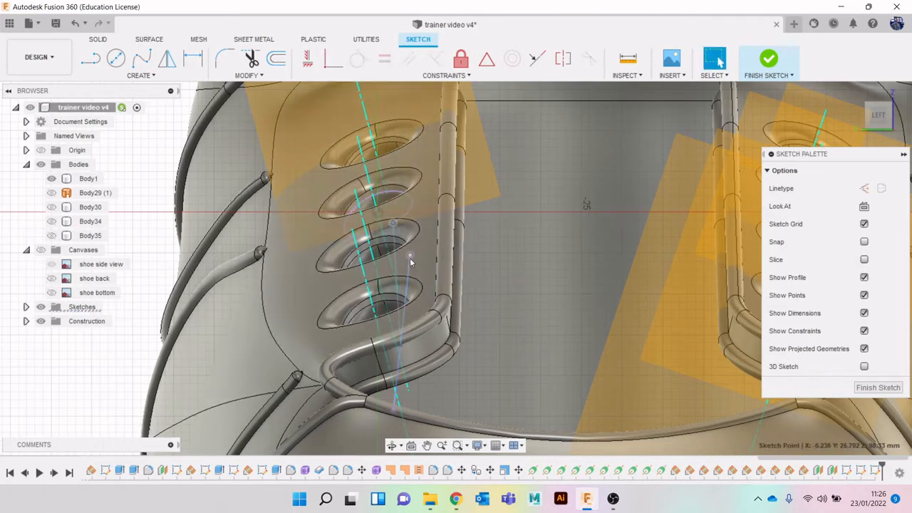
click(410, 257)
scroll(421, 302, down, 3)
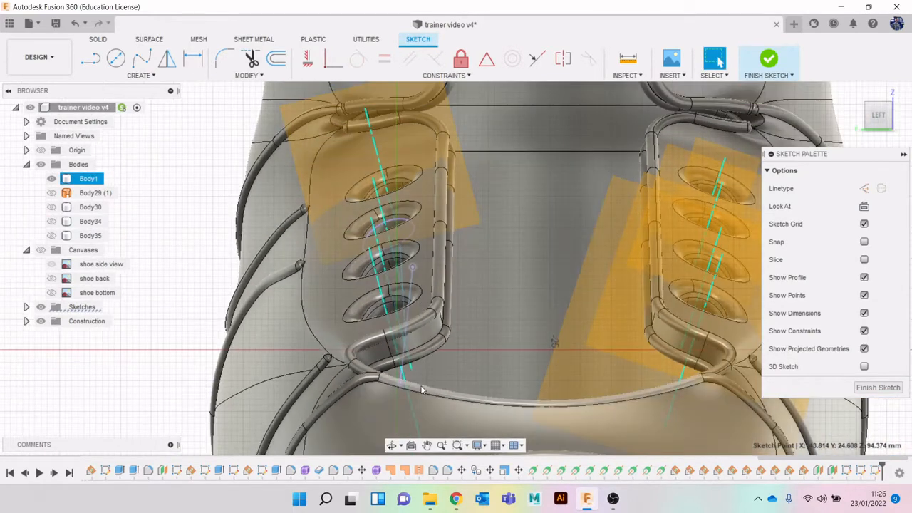
Finish the sketch and move the upper endpoint of the lowest eyelet's line slightly lower
scroll(421, 390, up, 5)
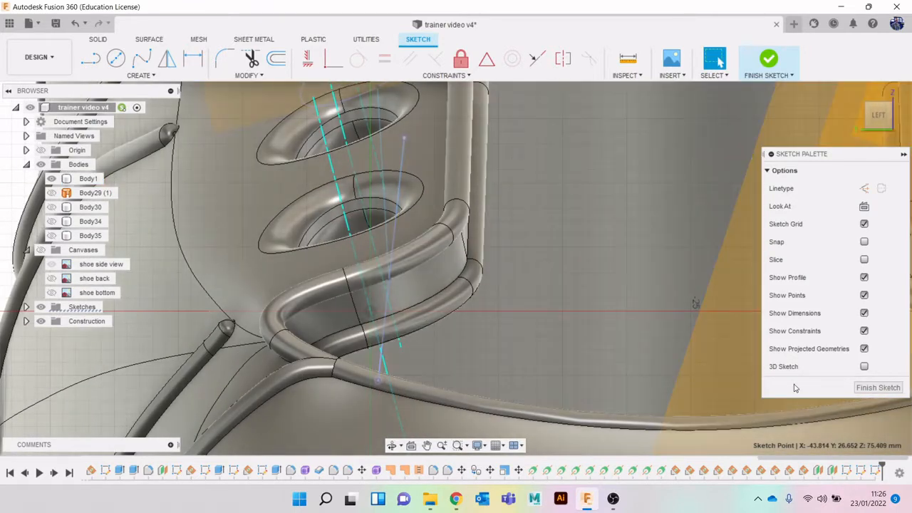
click(884, 390)
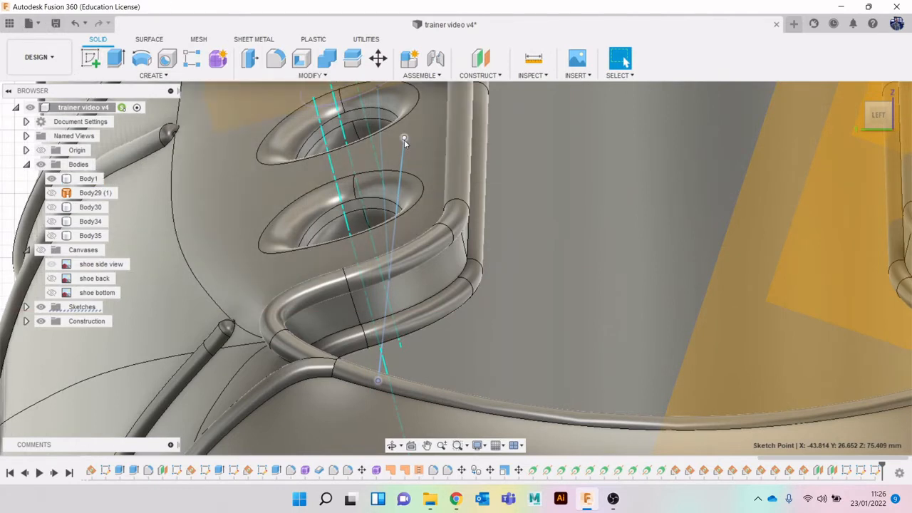
mouse_move(404, 139)
mouse_down()
mouse_move(387, 153)
mouse_move(381, 147)
mouse_move(399, 152)
mouse_up()
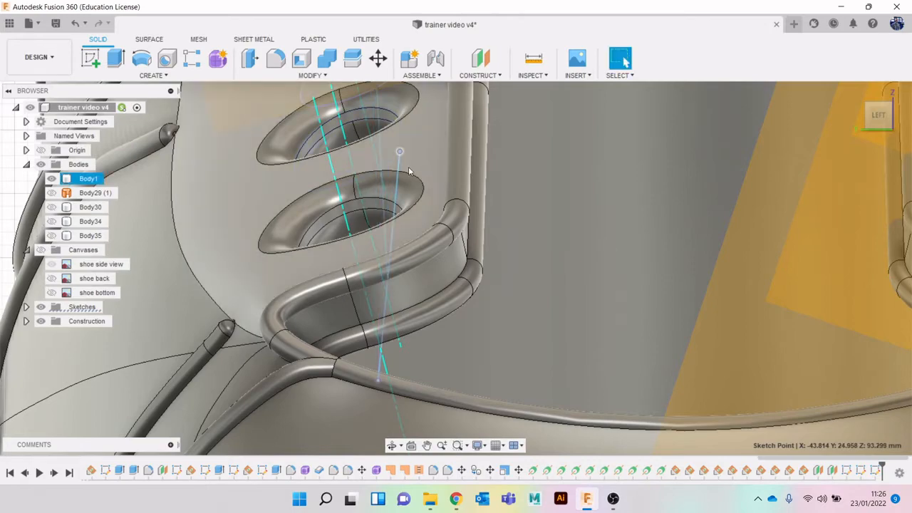
Delete the projected edge spline at the third eyelet and extend its line by moving the upper endpoint higher
scroll(405, 153, down, 2)
middle_drag(406, 152, 401, 237)
mouse_move(881, 128)
mouse_down()
mouse_move(861, 174)
mouse_move(839, 153)
mouse_move(861, 168)
mouse_move(879, 152)
mouse_up()
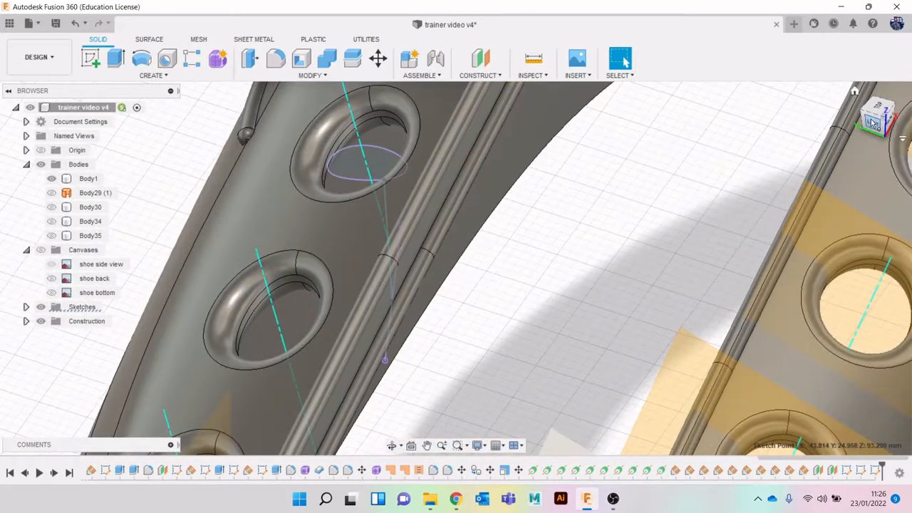
click(374, 151)
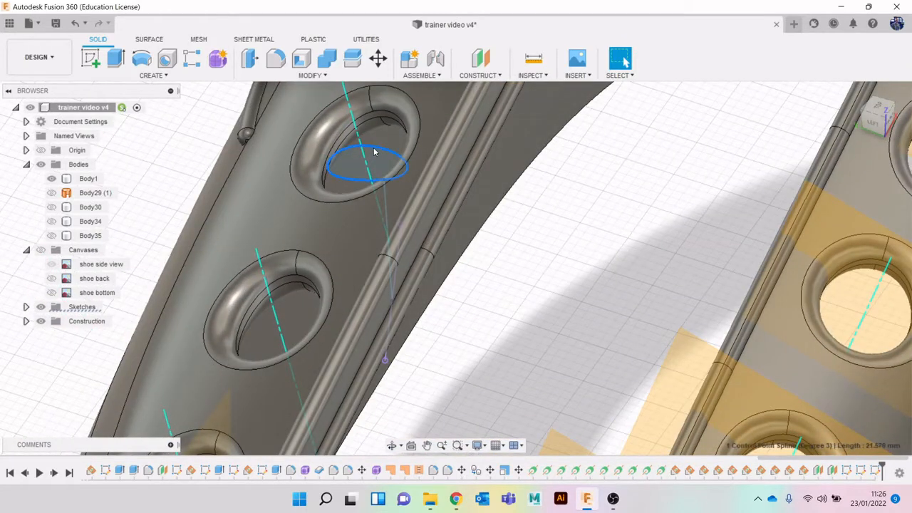
key(Delete)
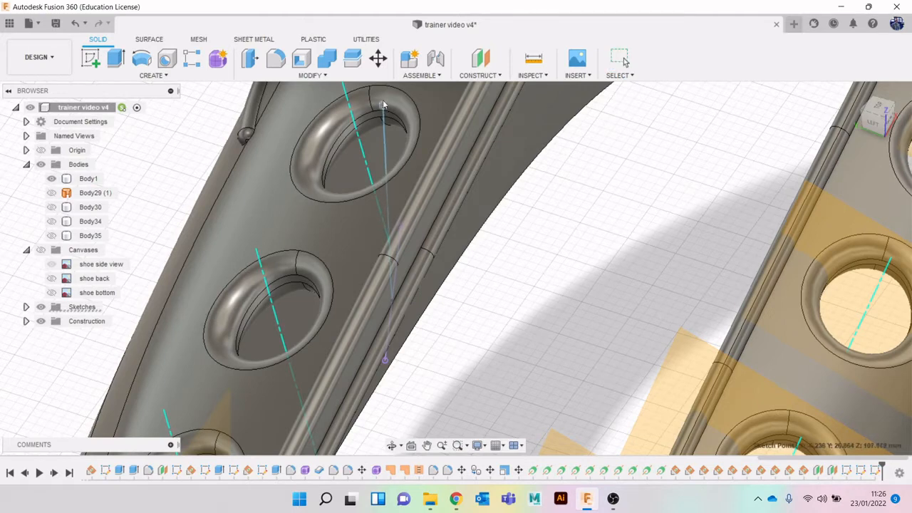
drag(383, 105, 393, 82)
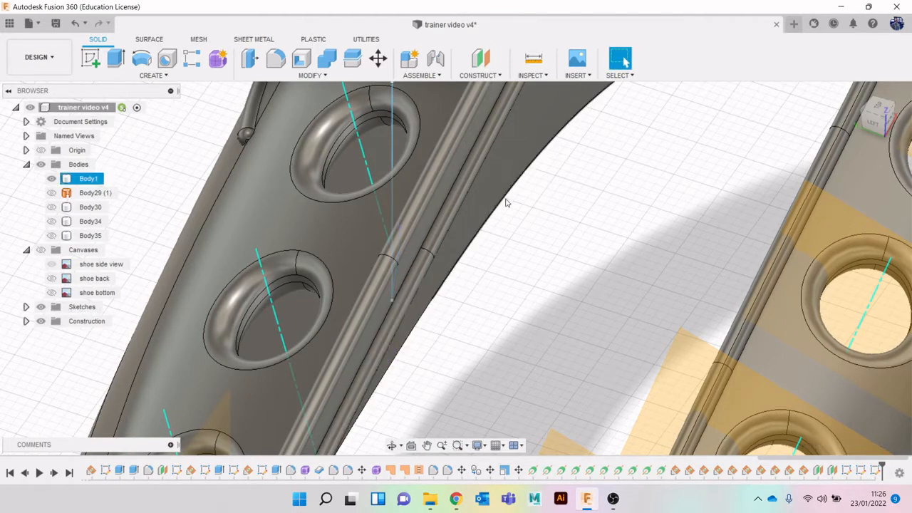
Find the hidden construction plane that passes through the second eyelet of the row and show it (Plane10)
scroll(427, 320, down, 3)
middle_drag(434, 295, 465, 234)
scroll(468, 243, down, 2)
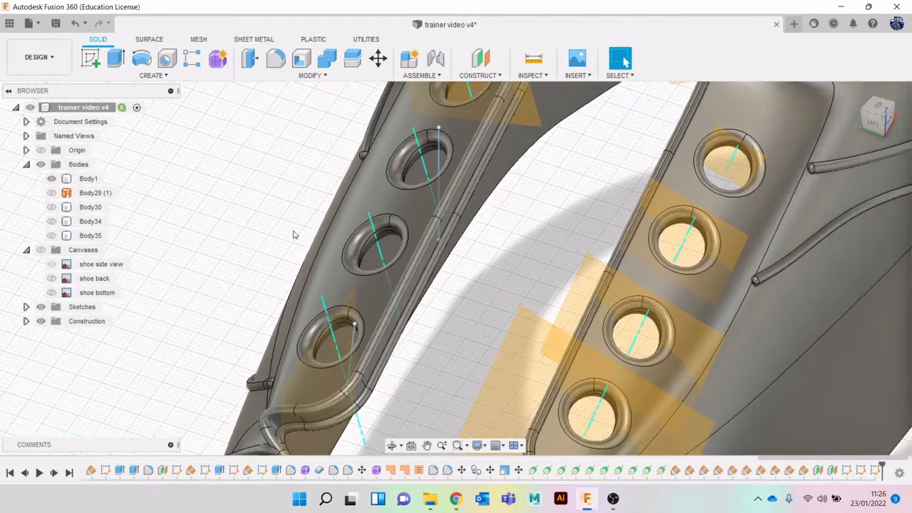
scroll(437, 243, down, 2)
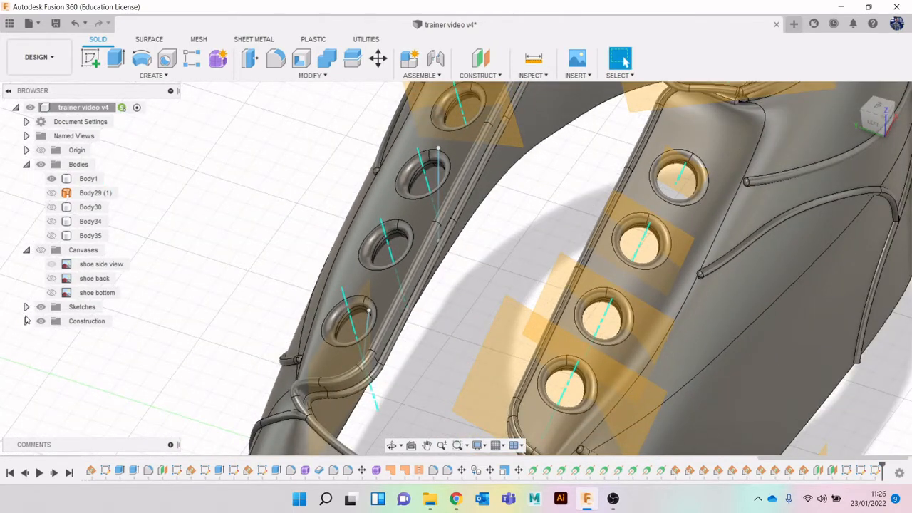
click(26, 321)
scroll(43, 324, down, 4)
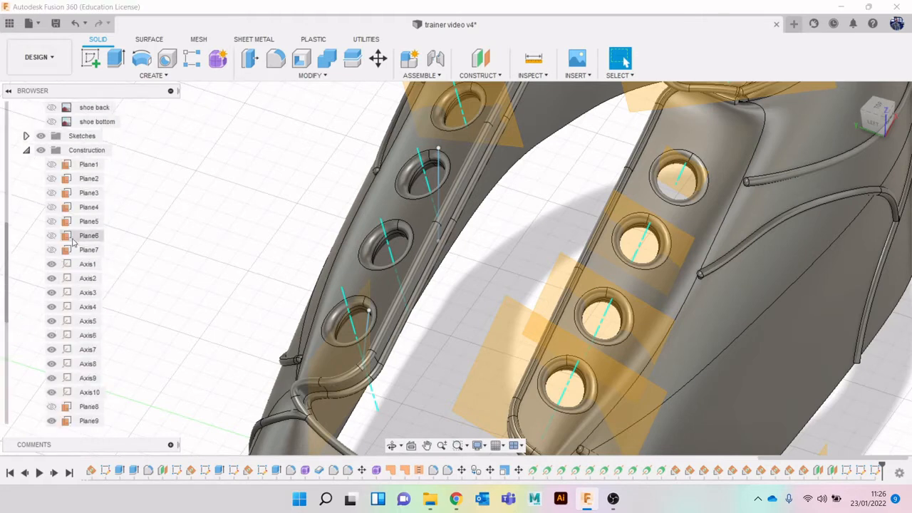
click(48, 250)
click(48, 250)
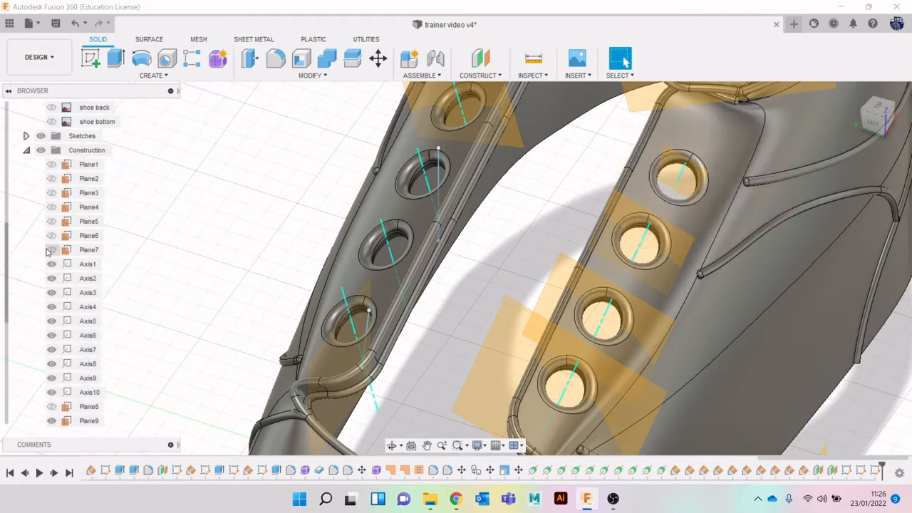
click(50, 236)
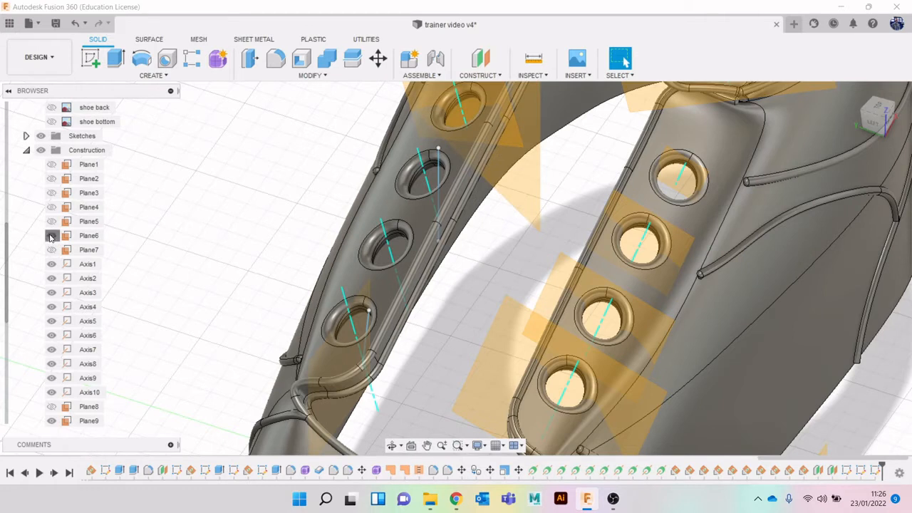
click(50, 236)
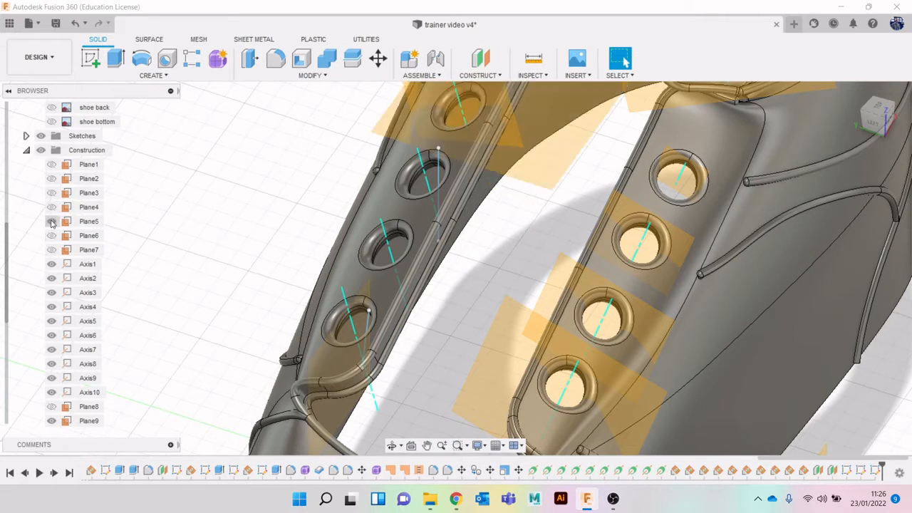
scroll(51, 223, down, 10)
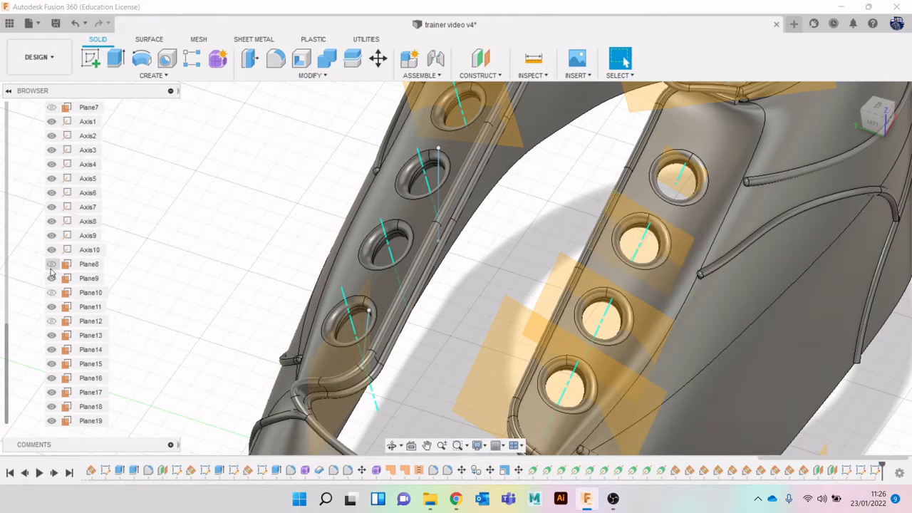
click(51, 278)
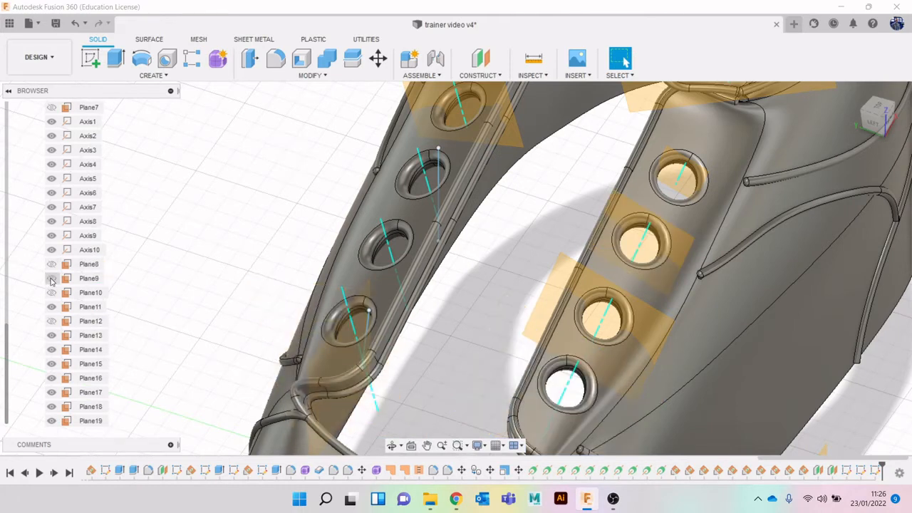
click(51, 293)
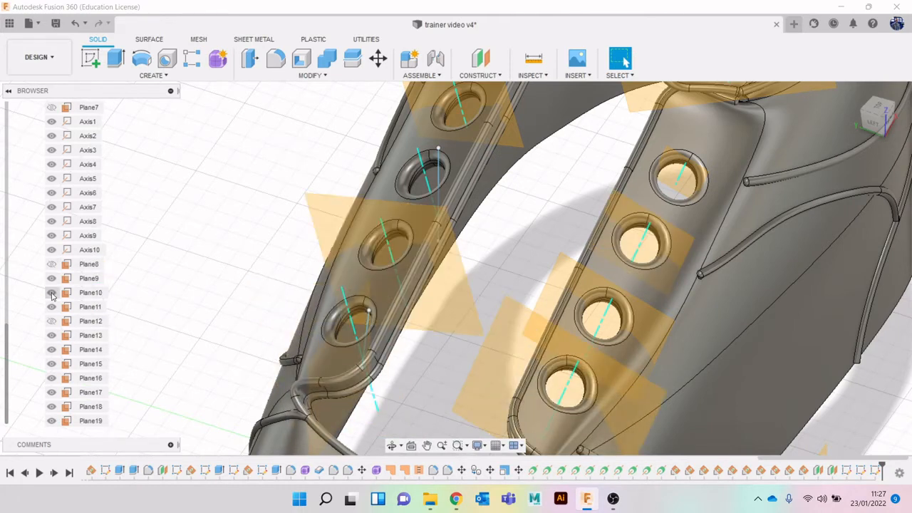
Start a sketch on Plane10 and draw a near-vertical line through the second eyelet
click(90, 61)
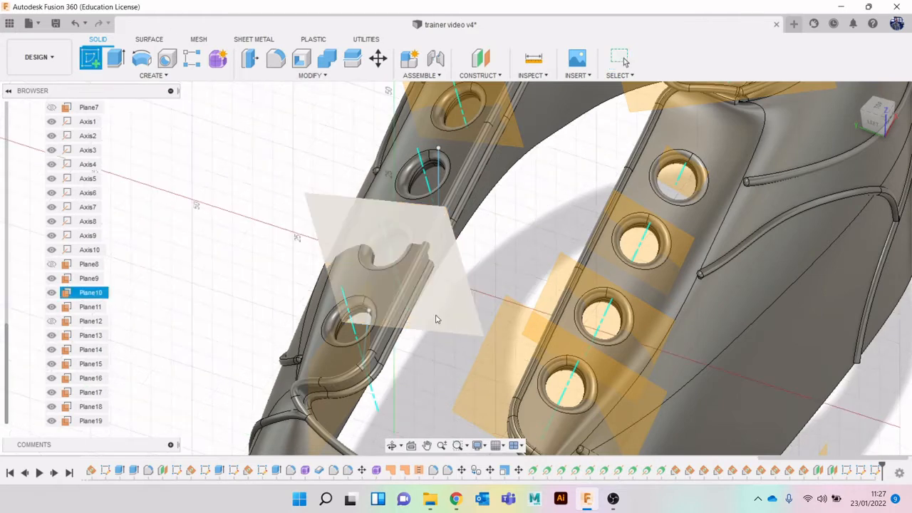
click(436, 320)
scroll(431, 194, up, 3)
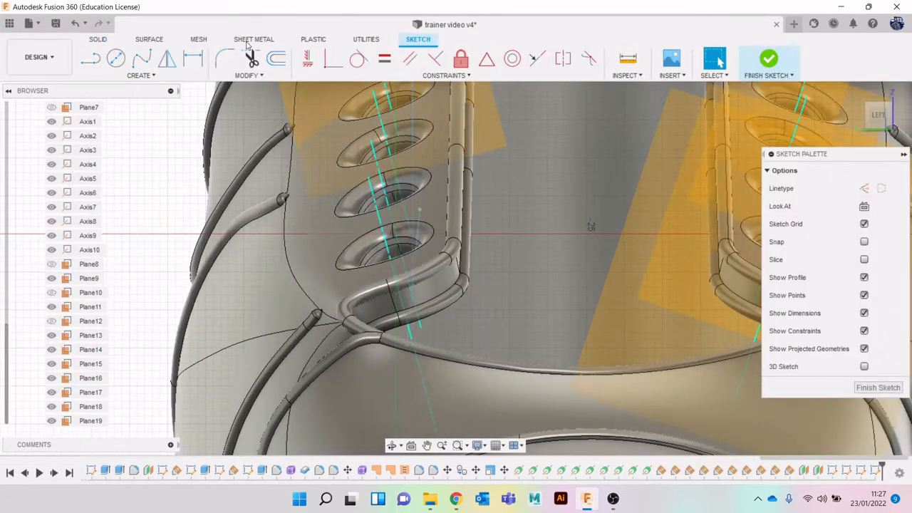
key(l)
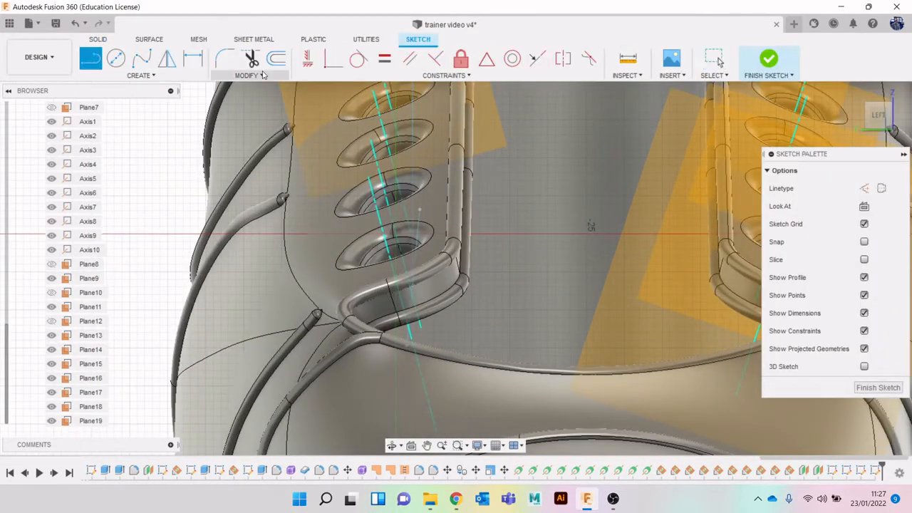
click(408, 157)
click(413, 294)
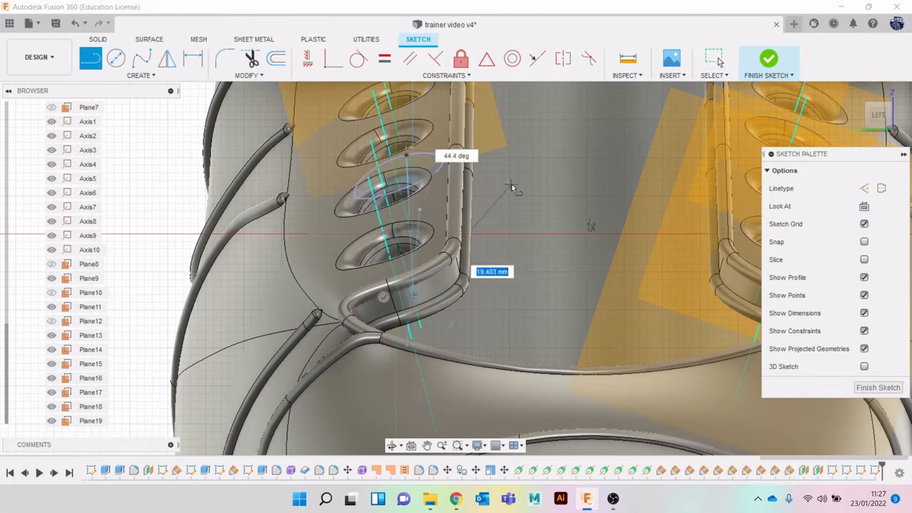
key(Escape)
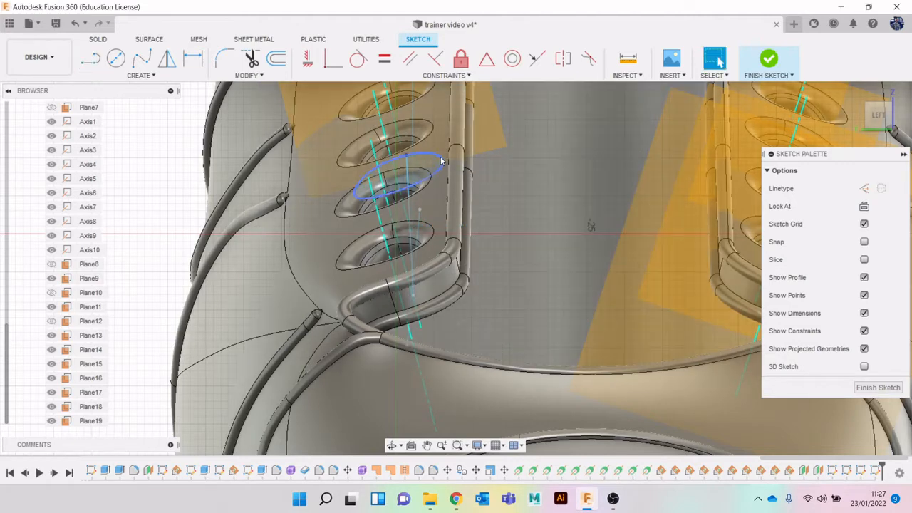
Delete the edge spline projected into the Plane10 sketch and finish the sketch
click(441, 161)
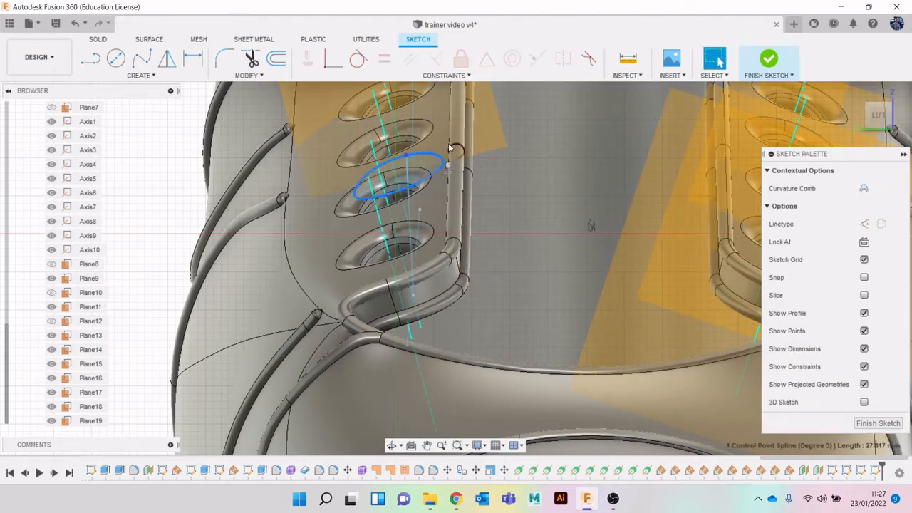
key(Delete)
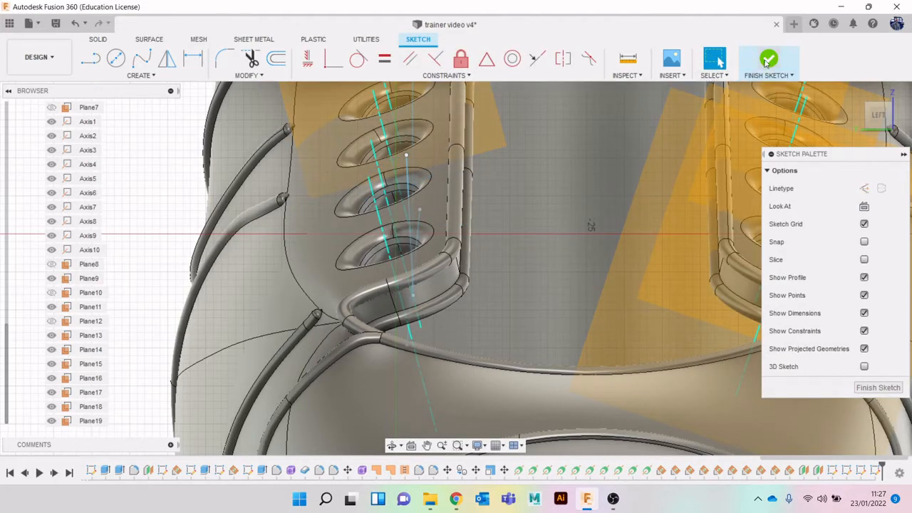
click(767, 63)
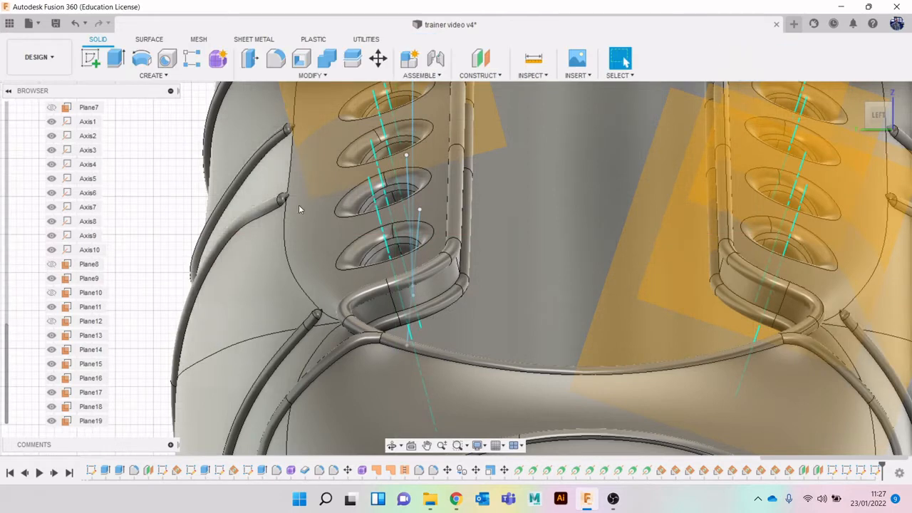
Hide Axis1, Axis2 and Axis3 at the three lowest eyelets of the row
click(412, 158)
scroll(531, 173, down, 2)
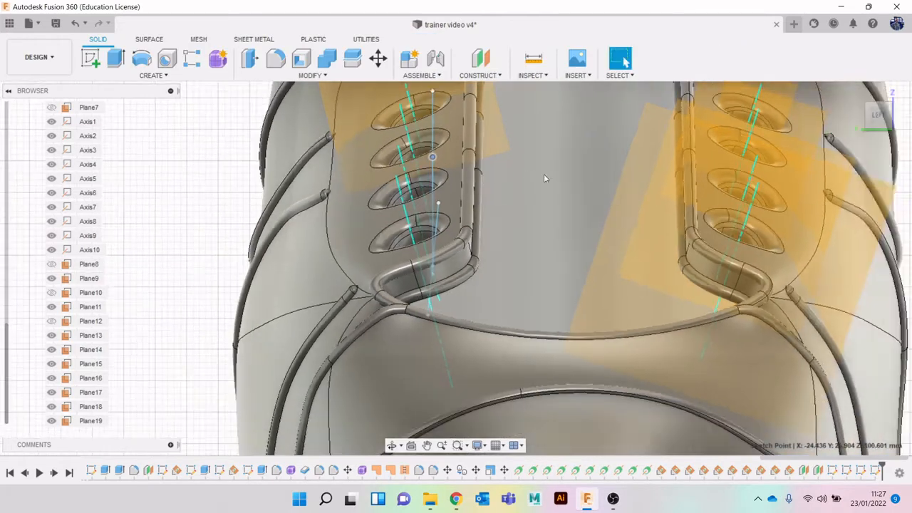
click(878, 115)
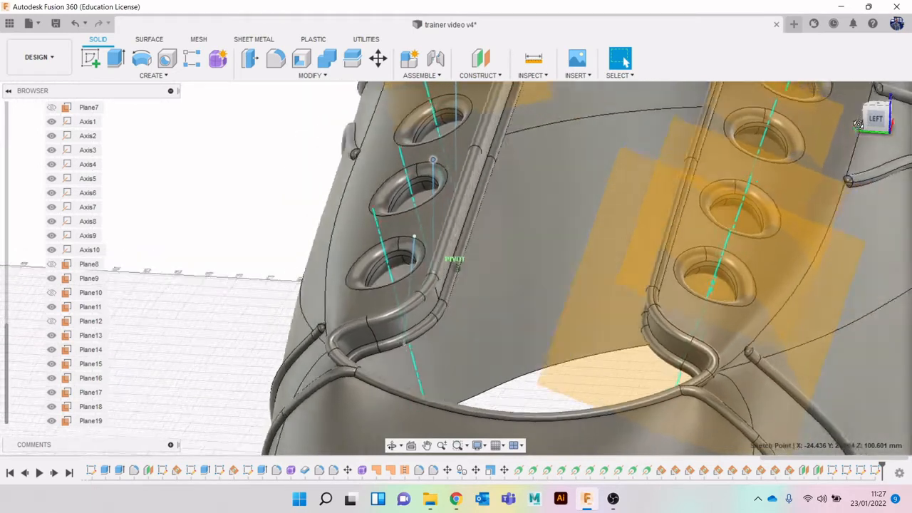
click(383, 234)
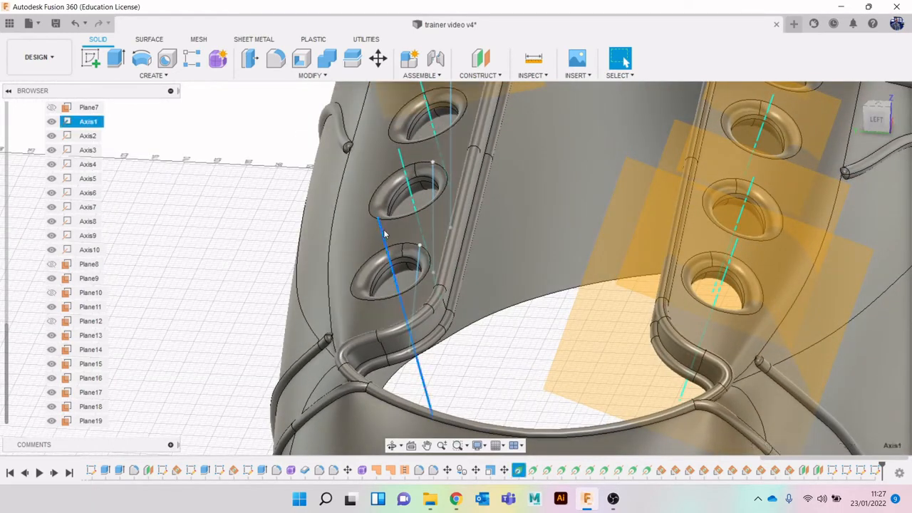
click(260, 257)
click(410, 193)
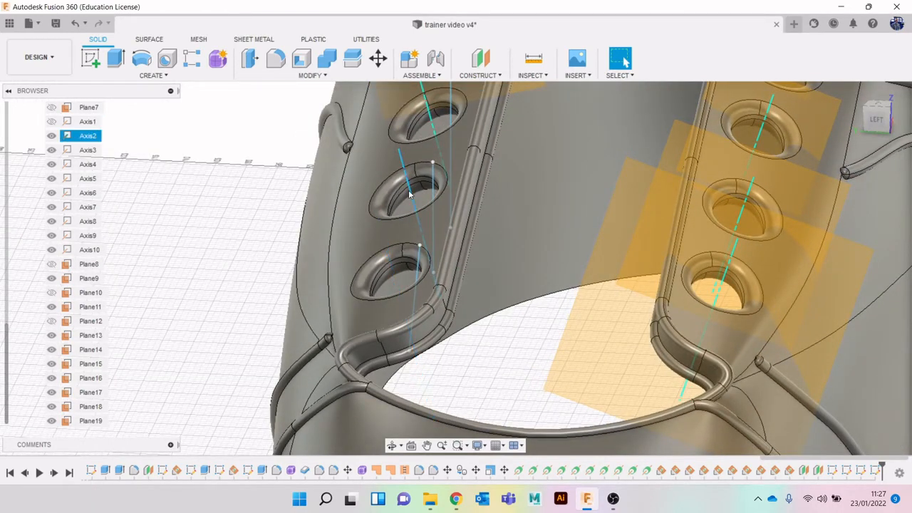
click(211, 191)
middle_drag(284, 191, 290, 276)
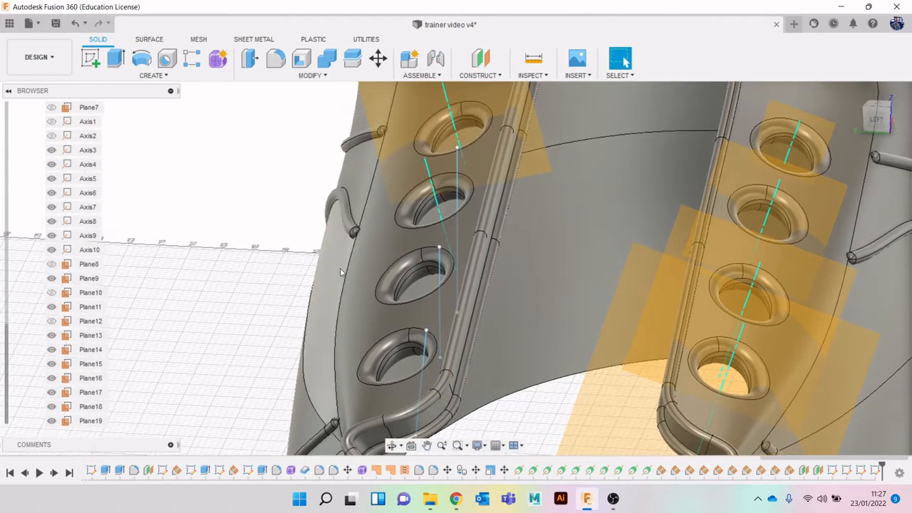
click(434, 205)
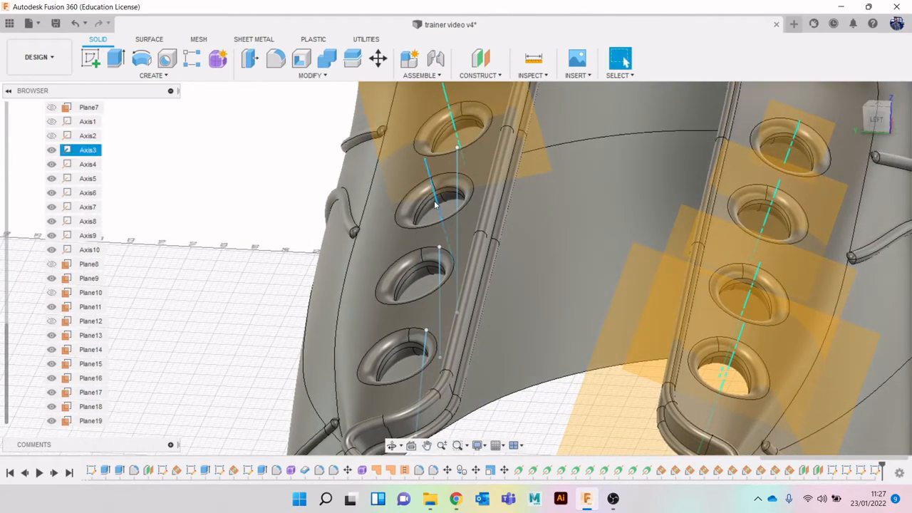
click(229, 203)
Start a sketch on Plane14 at the uppermost eyelet of the row and draw a near-vertical line through it
scroll(464, 273, down, 1)
middle_drag(463, 273, 469, 338)
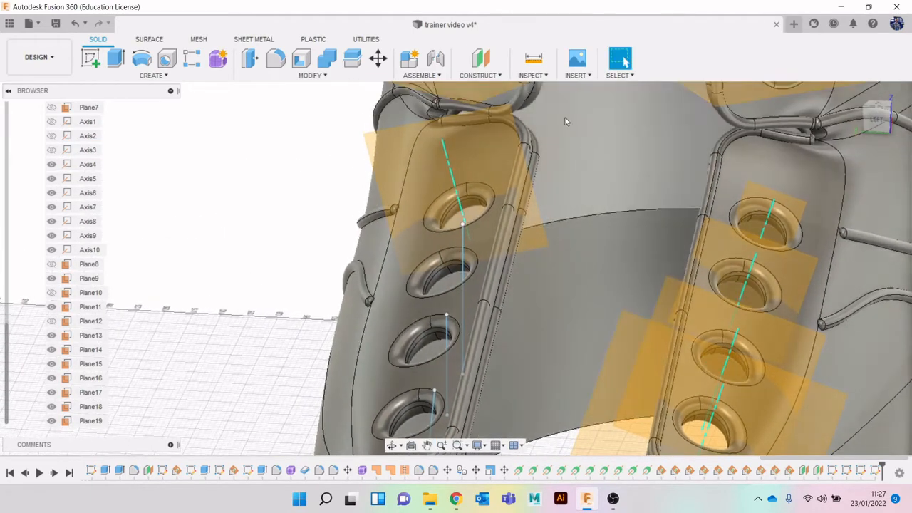
click(90, 59)
click(493, 171)
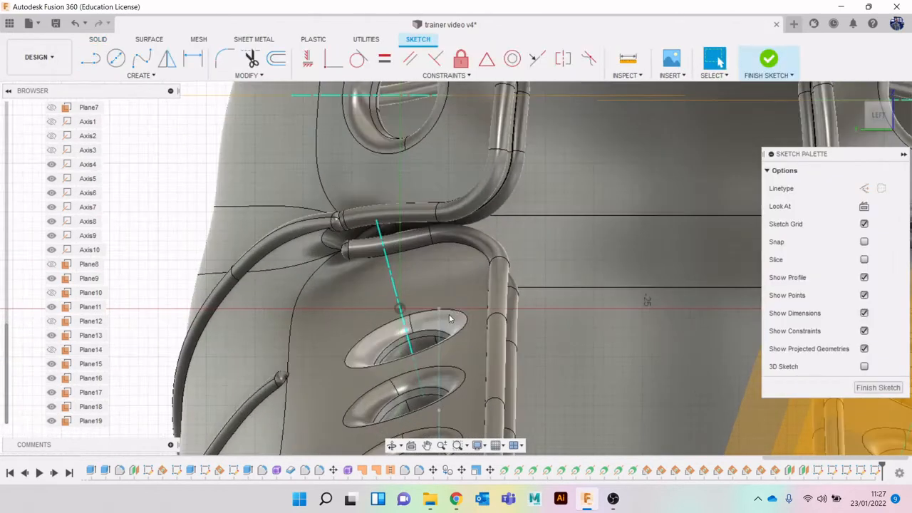
key(l)
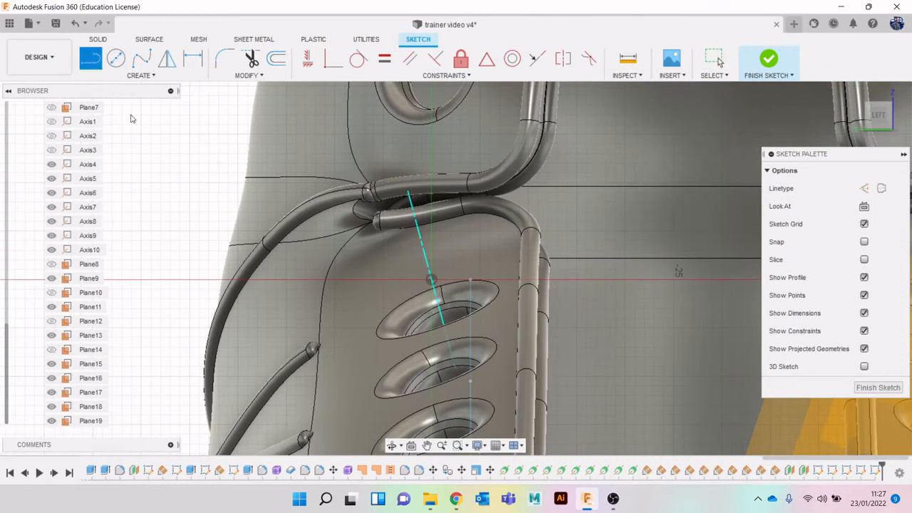
click(463, 251)
click(467, 406)
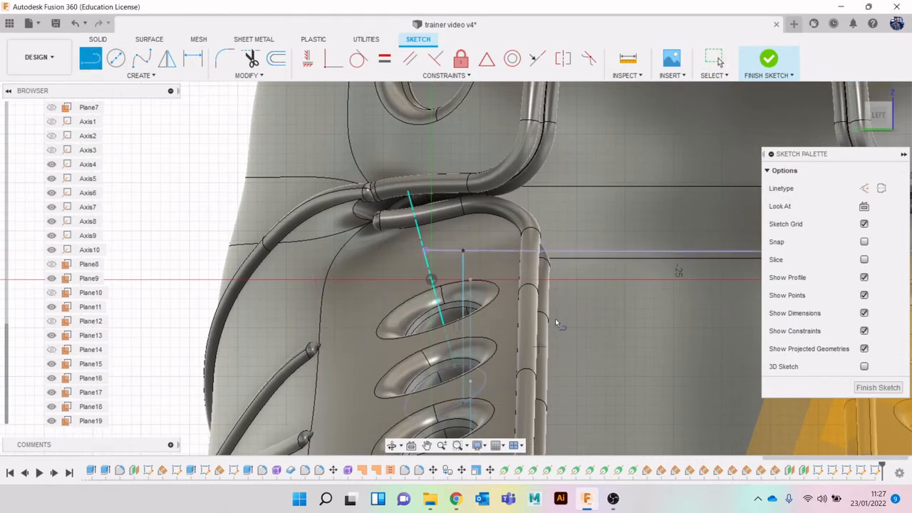
key(Escape)
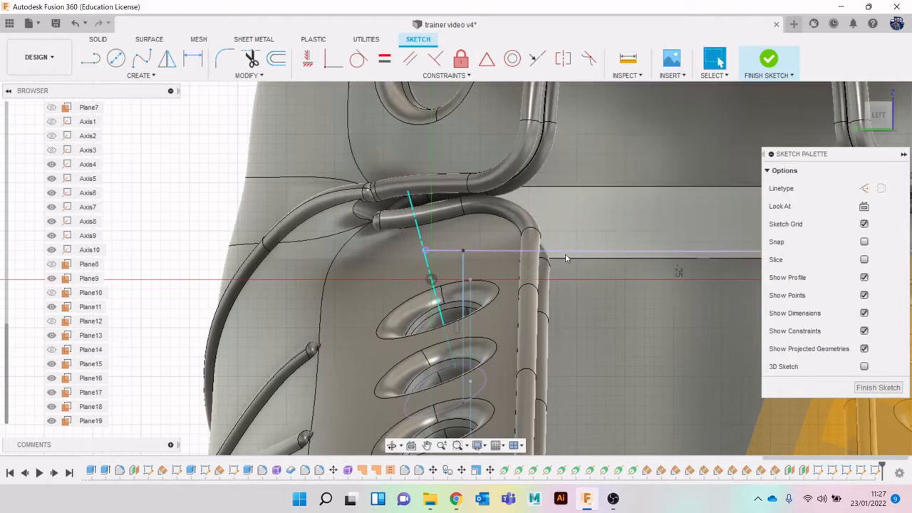
Delete the horizontal edge line projected into the uppermost eyelet's Plane14 sketch and finish the sketch
click(565, 252)
key(Delete)
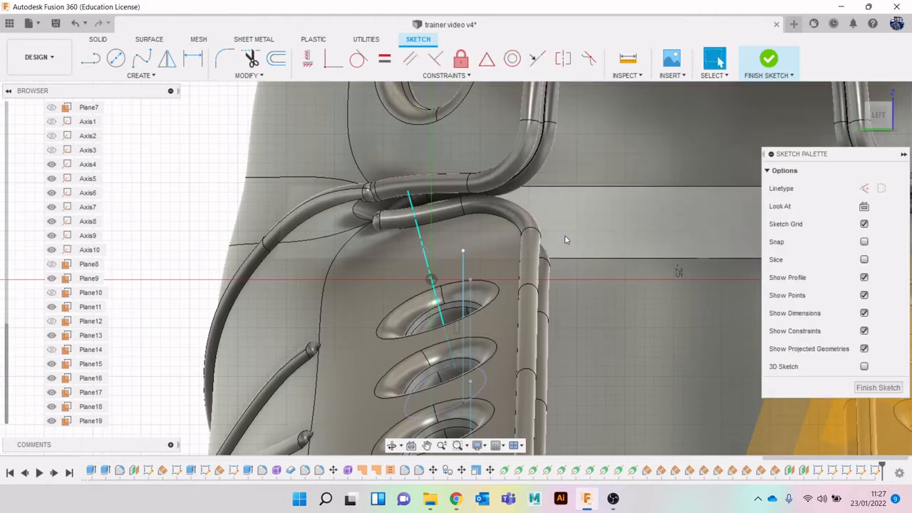
click(768, 57)
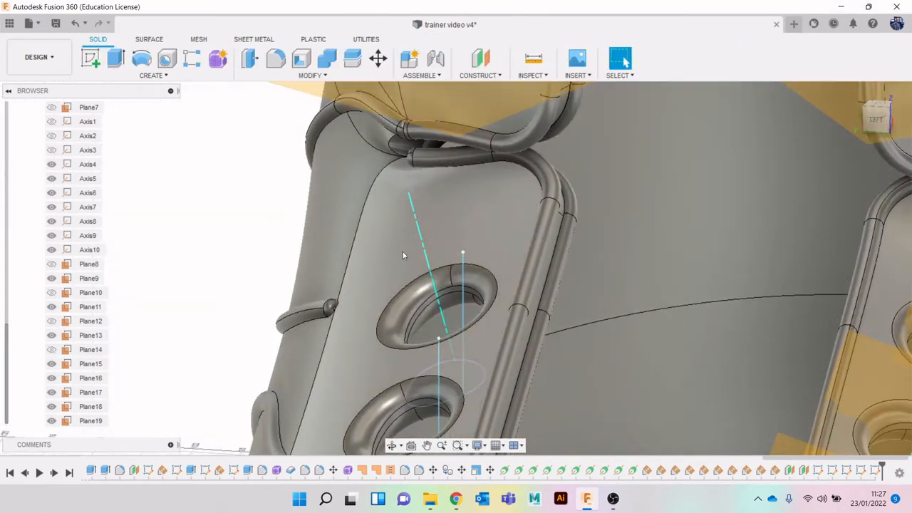
Hide Axis4 at the uppermost eyelet of the row
click(419, 248)
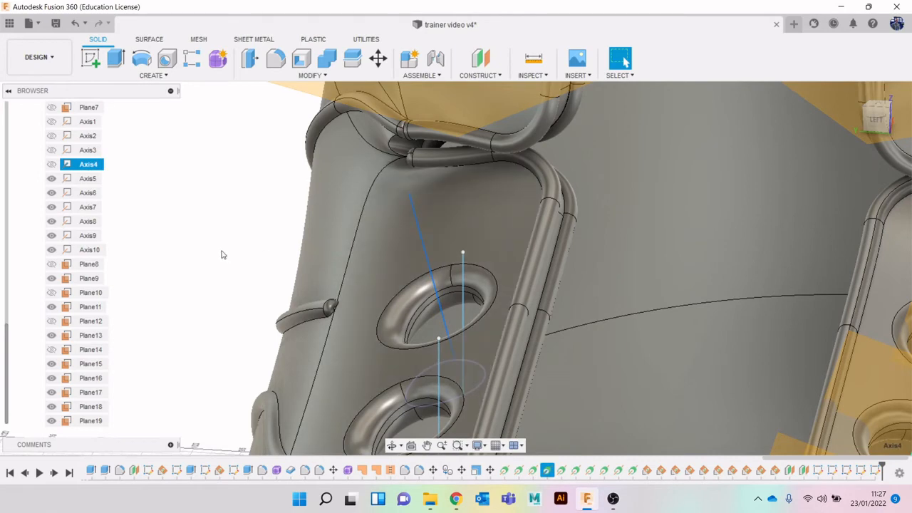
click(223, 252)
scroll(281, 296, down, 4)
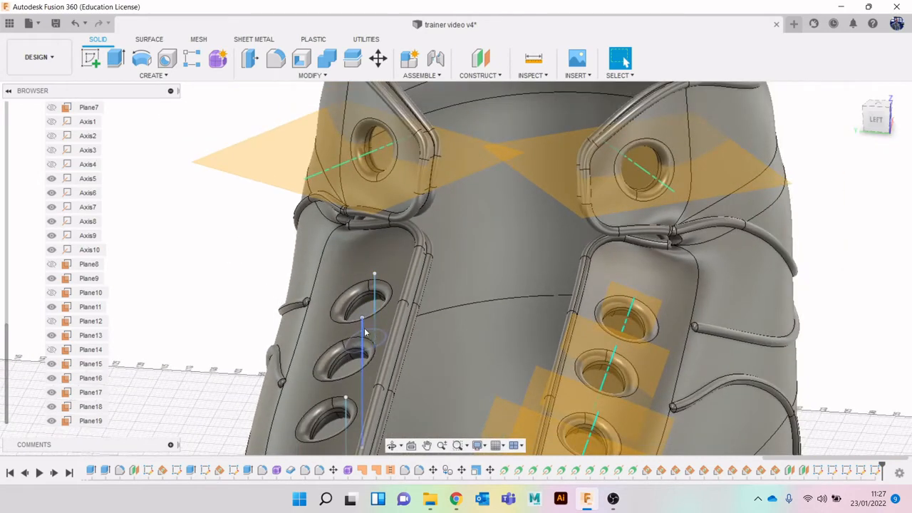
Nudge the endpoints of the guide lines at the two uppermost eyelets so the lines run better through their openings
scroll(364, 332, up, 5)
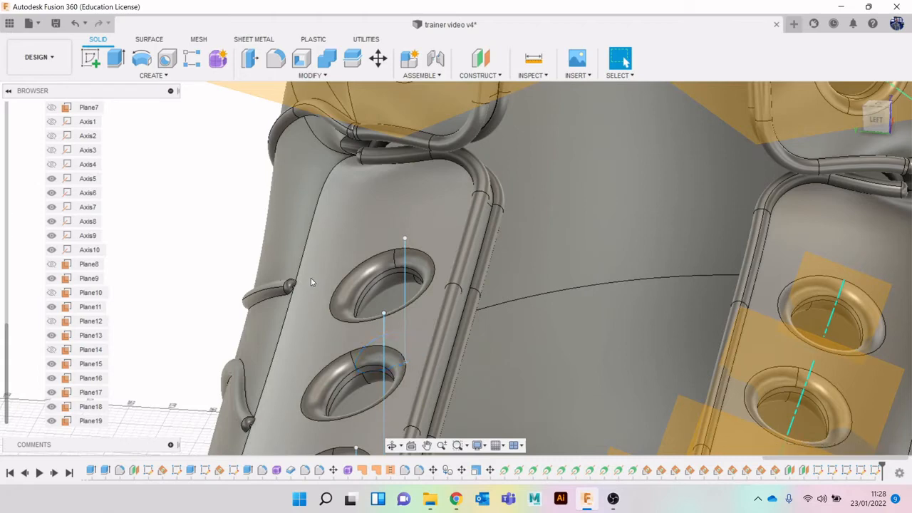
scroll(313, 358, down, 2)
shift+middle_drag(314, 364, 544, 285)
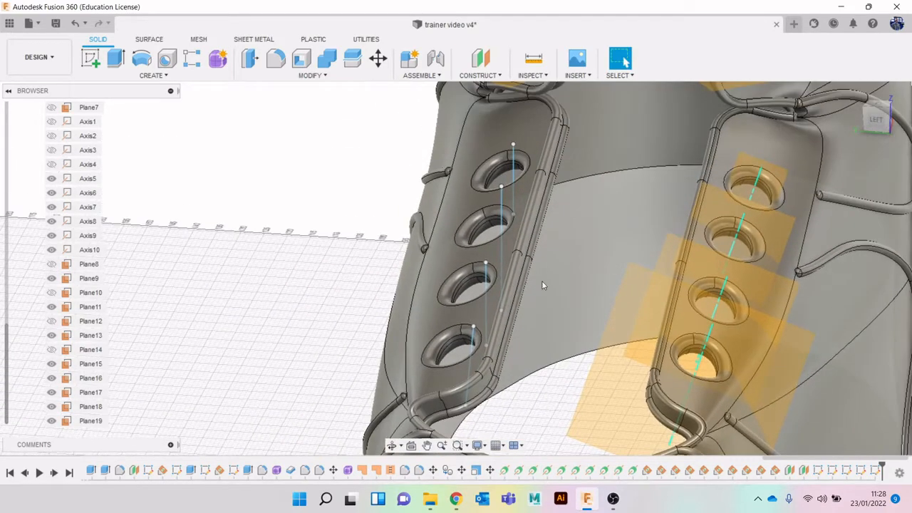
click(507, 147)
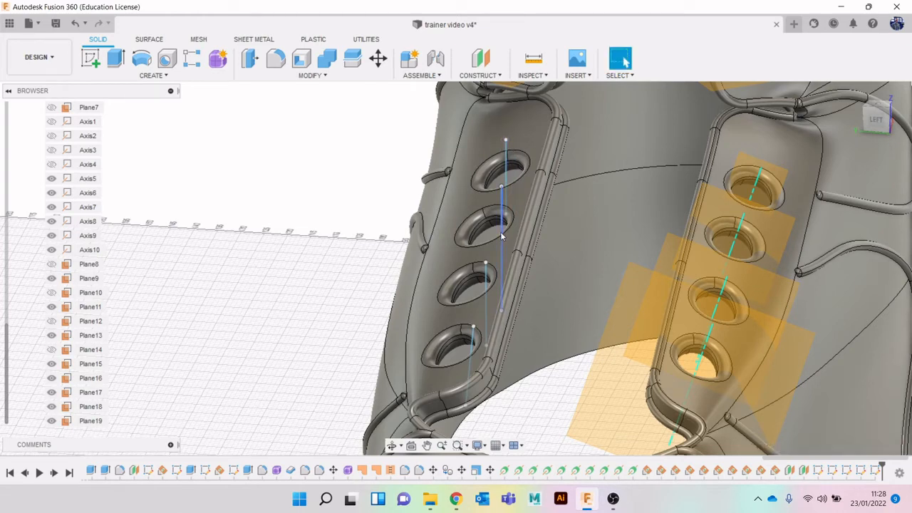
drag(507, 220, 524, 223)
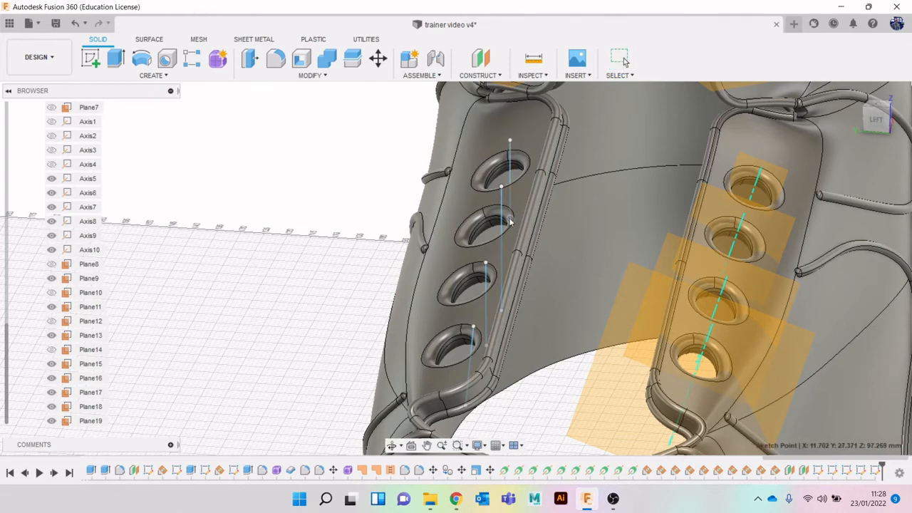
mouse_move(881, 123)
mouse_down()
mouse_move(842, 116)
mouse_move(840, 134)
mouse_up()
scroll(524, 245, up, 5)
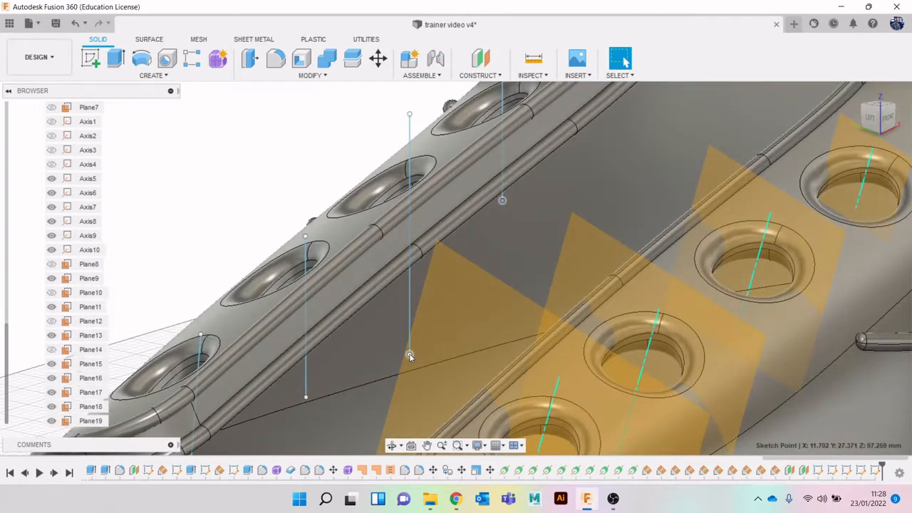
mouse_move(410, 356)
mouse_down()
mouse_move(428, 359)
mouse_move(408, 355)
mouse_up()
middle_drag(550, 211, 569, 328)
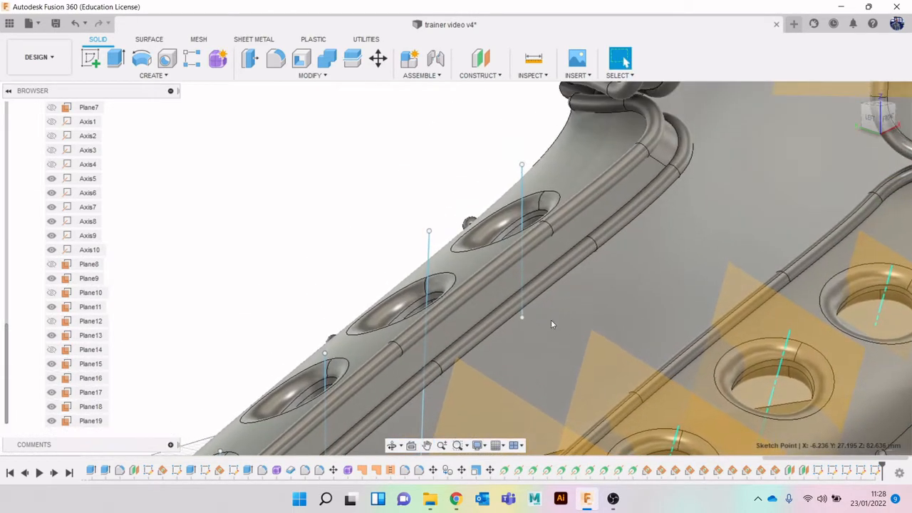
Edit Sketch21 at the uppermost eyelet, shorten its guide line by raising the lower endpoint, and finish the sketch
click(522, 285)
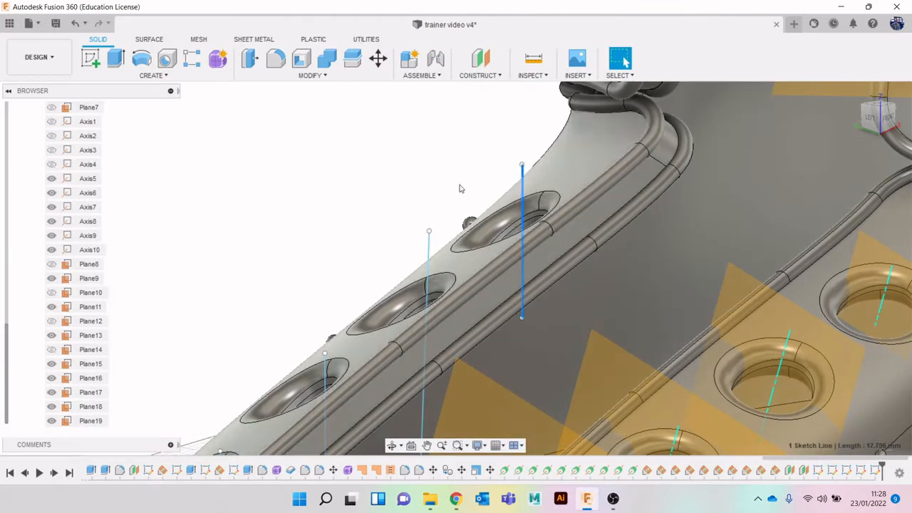
scroll(93, 277, up, 3)
scroll(78, 214, up, 2)
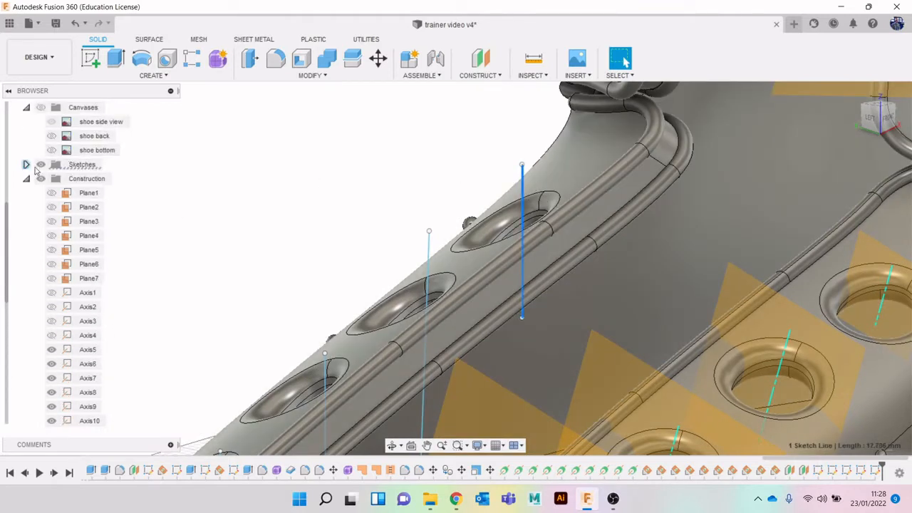
click(27, 166)
click(27, 165)
scroll(85, 249, down, 5)
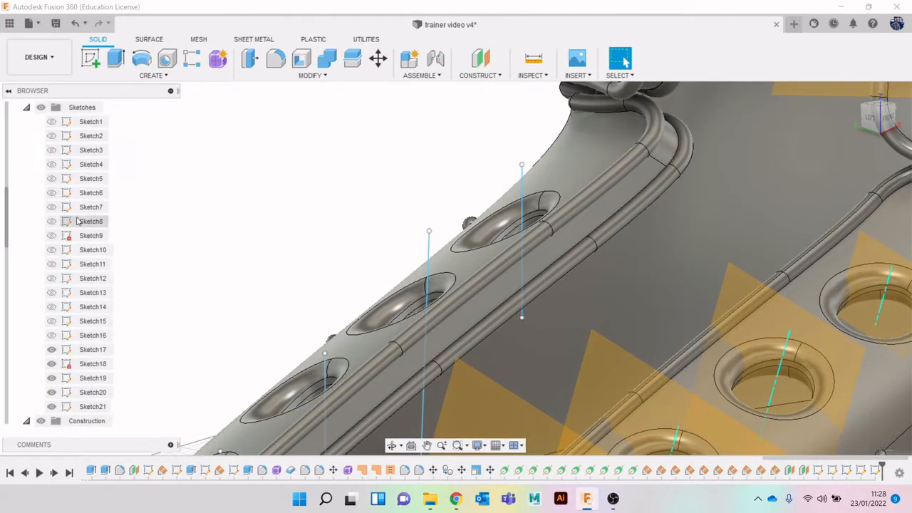
click(523, 171)
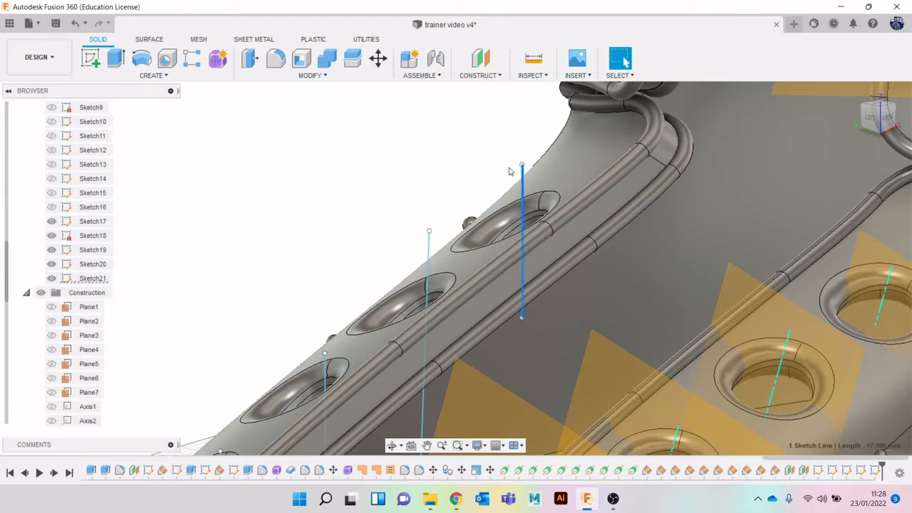
right_click(109, 281)
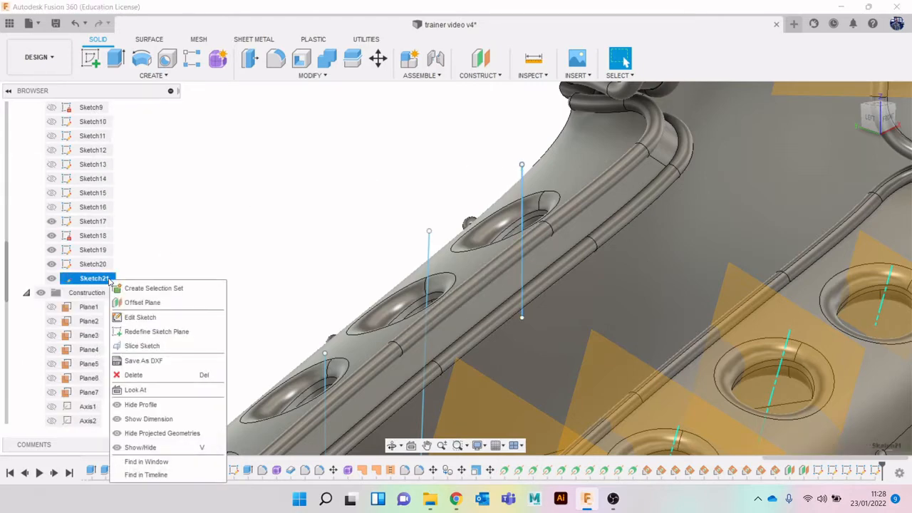
click(152, 316)
scroll(488, 223, up, 4)
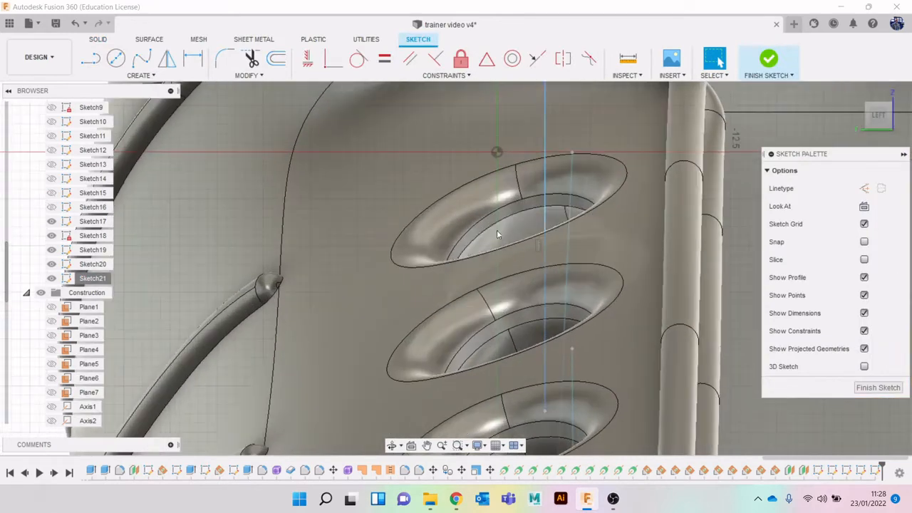
key(Delete)
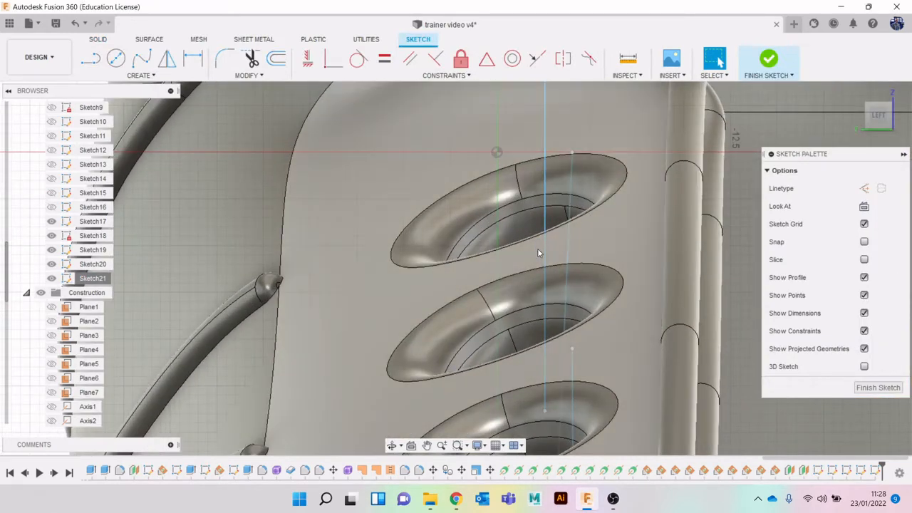
mouse_move(545, 410)
mouse_down()
mouse_move(558, 383)
mouse_move(547, 388)
mouse_up()
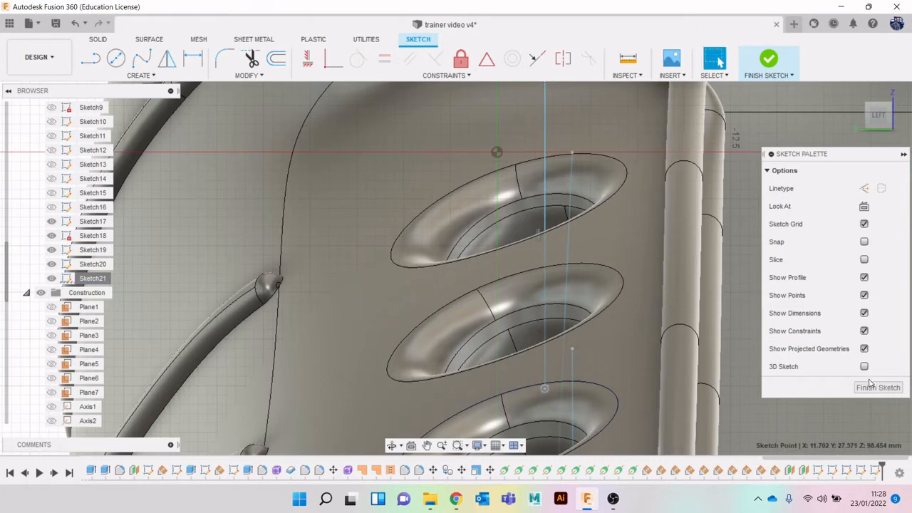
click(871, 386)
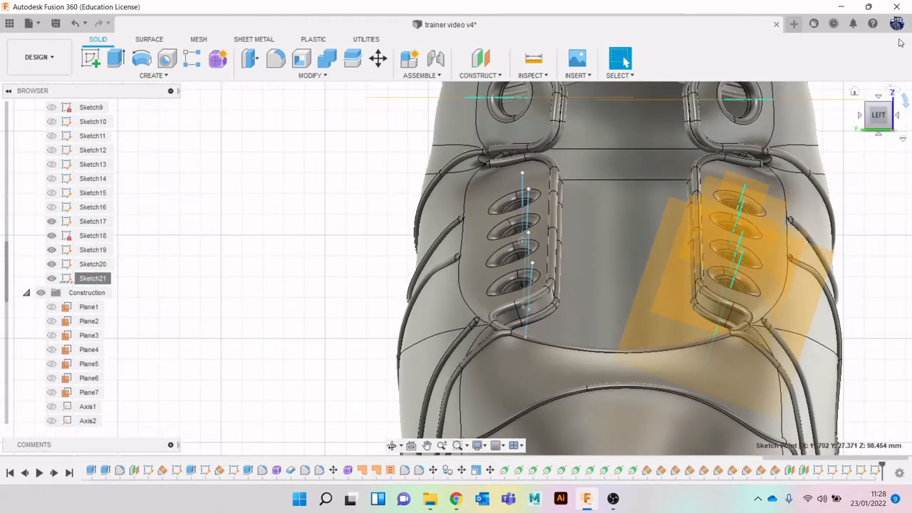
drag(881, 124, 870, 134)
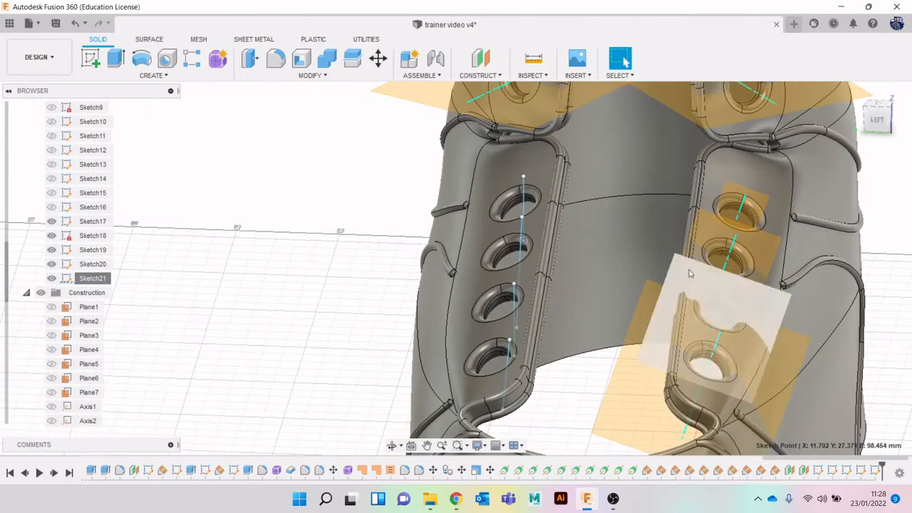
middle_drag(688, 272, 574, 214)
click(90, 59)
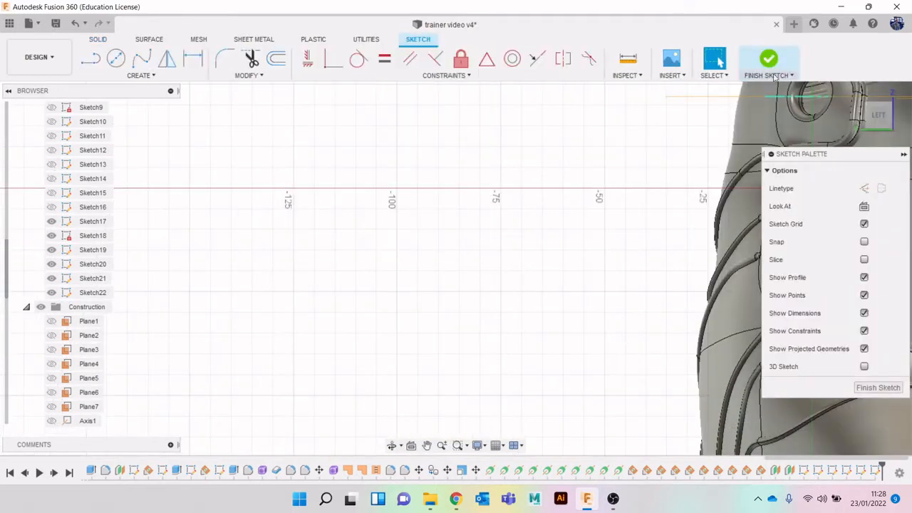
click(768, 64)
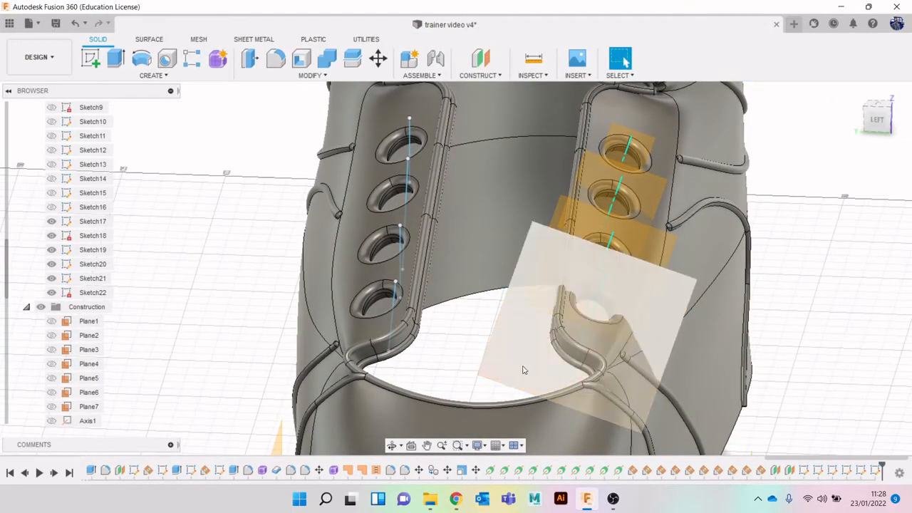
Start a sketch on Plane9 at the lowest eyelet of the opposite row and draw a near-vertical line through it
click(523, 370)
click(91, 58)
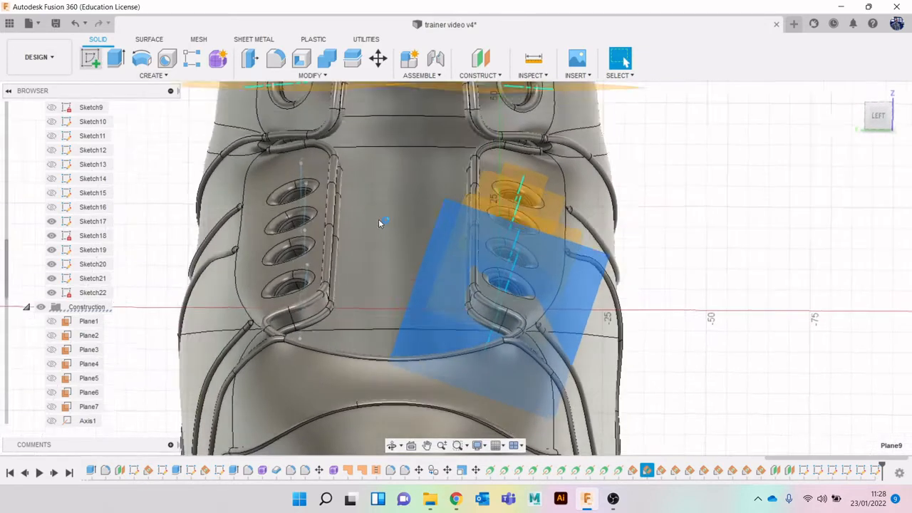
scroll(558, 333, up, 2)
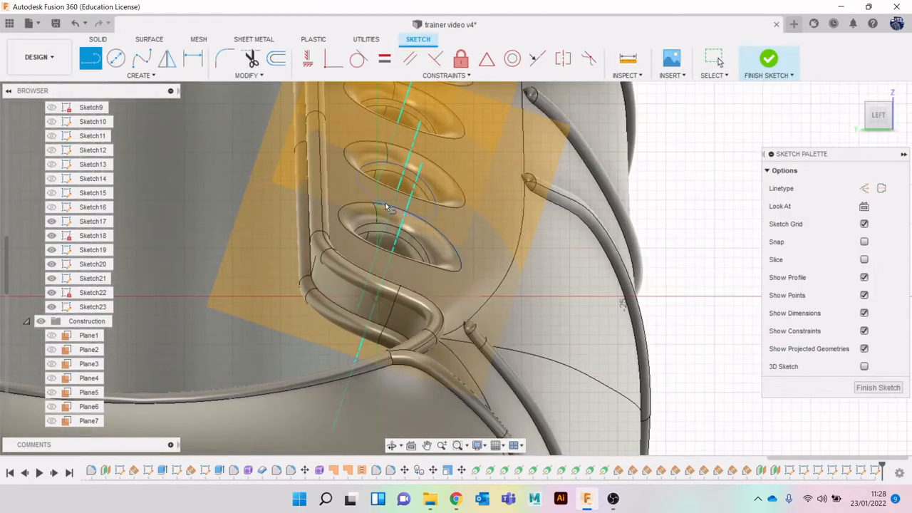
scroll(395, 215, up, 1)
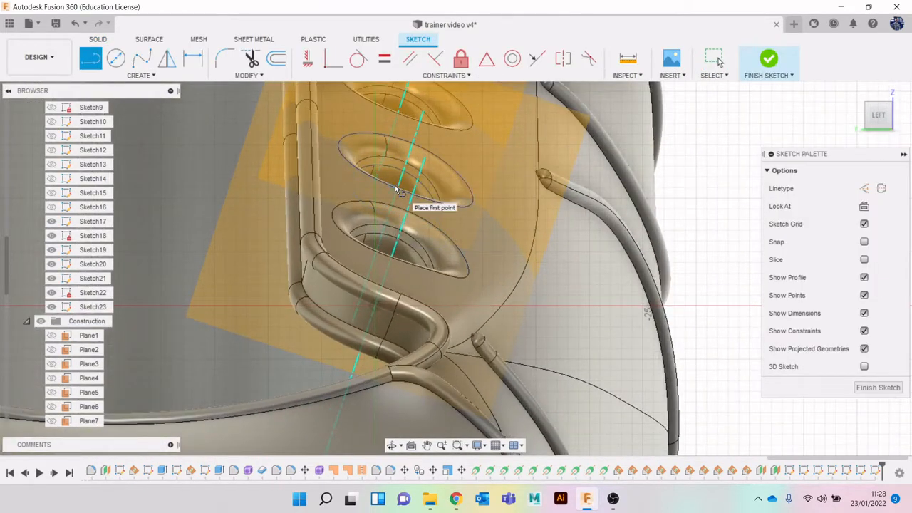
click(394, 188)
click(362, 372)
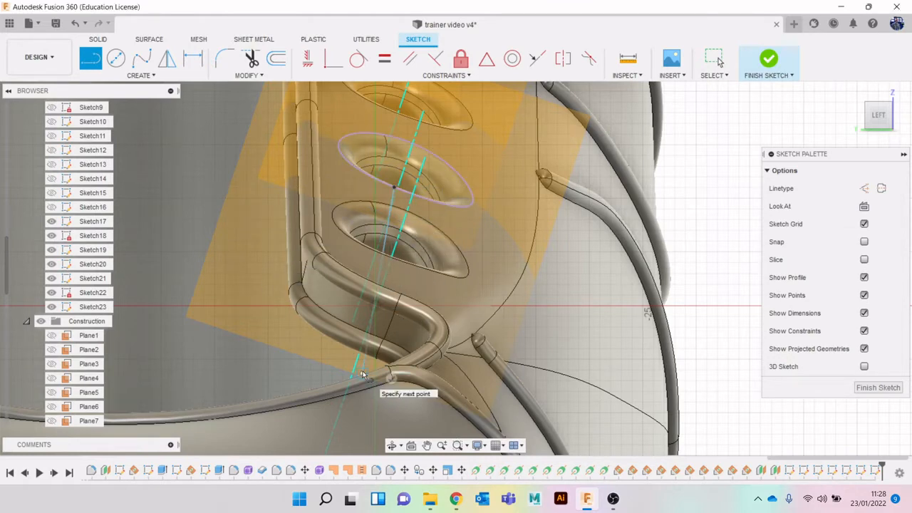
key(Escape)
Delete the eyelet edge spline projected into the Plane9 sketch and finish the sketch
click(430, 198)
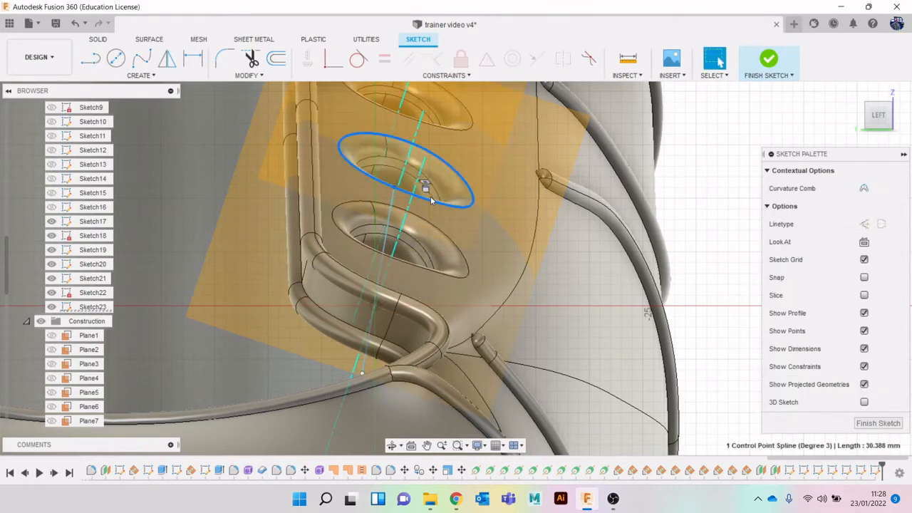
key(Escape)
click(236, 287)
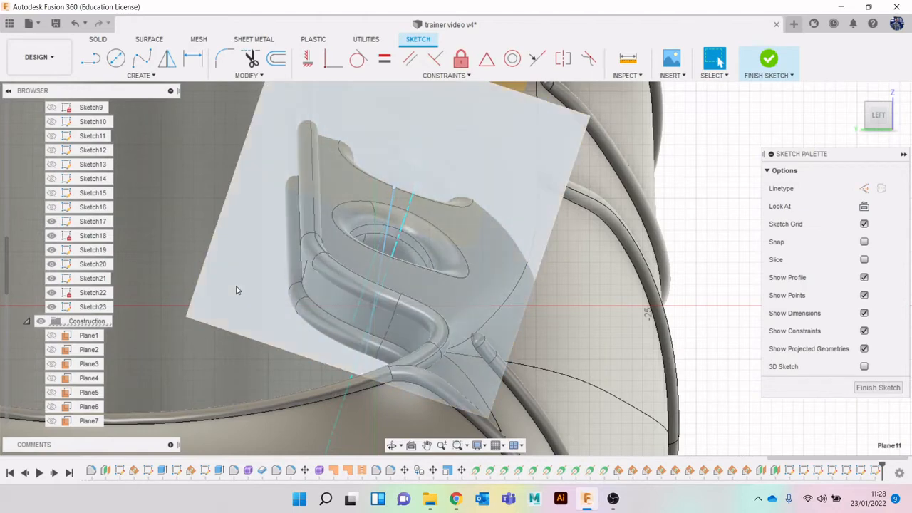
click(759, 58)
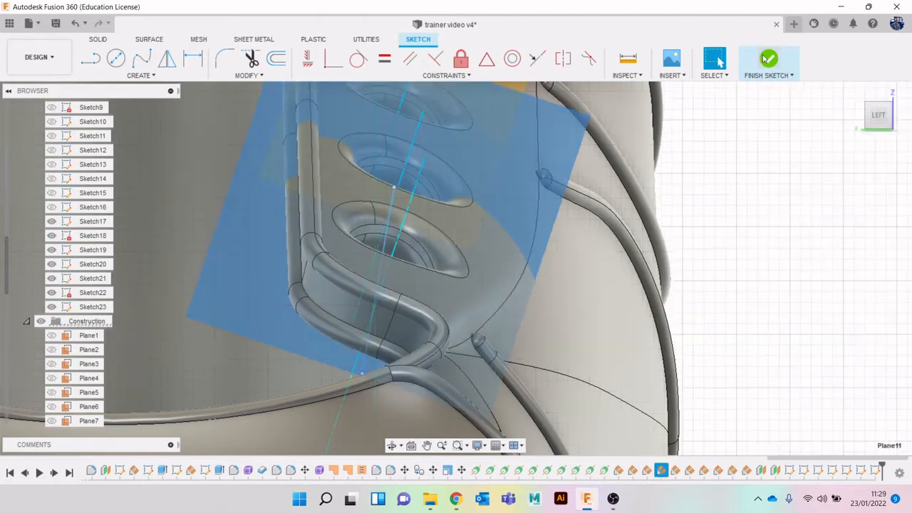
click(884, 127)
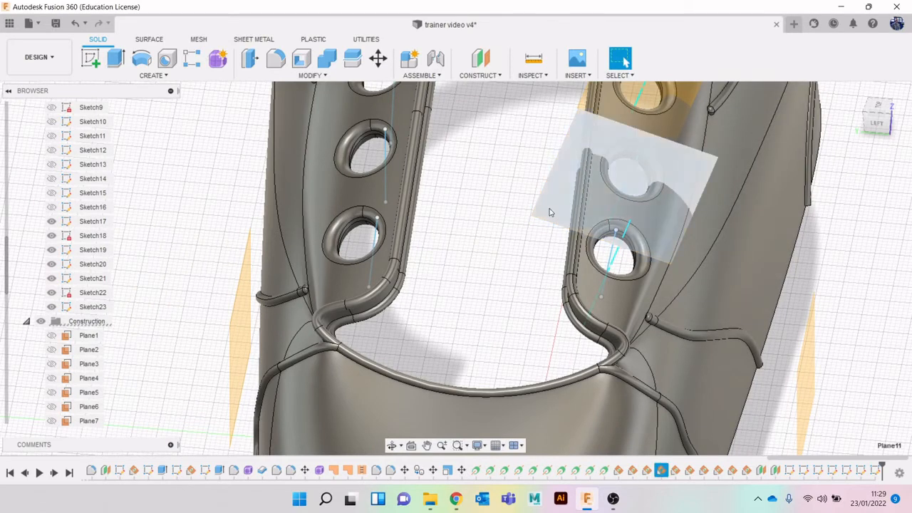
Hide Plane11 and Axis5 around the lowest eyelets of the opposite row
click(573, 214)
key(v)
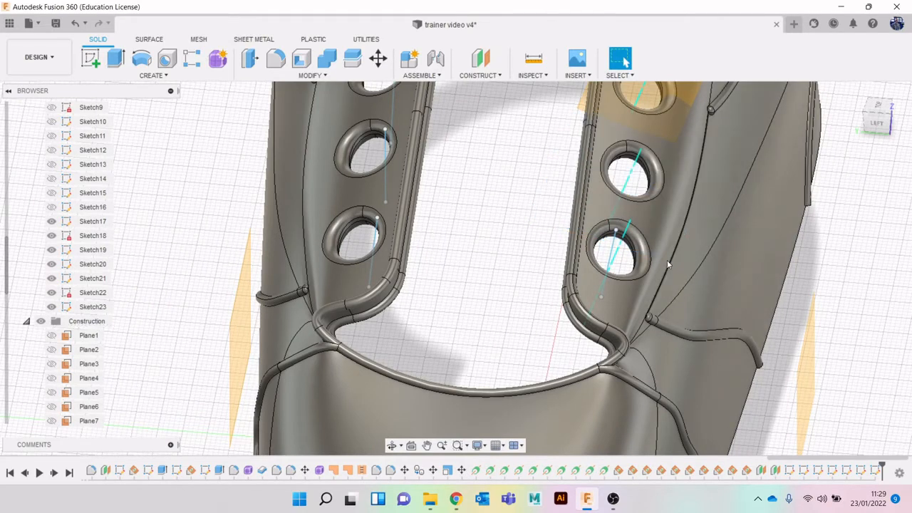
click(625, 242)
key(v)
middle_drag(494, 248, 467, 332)
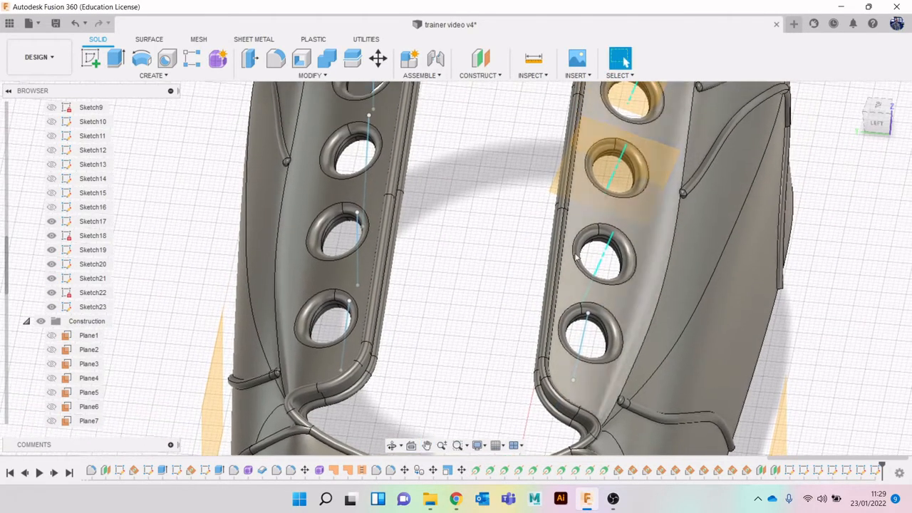
Show Plane11, start a sketch on it and draw a near-vertical line through the second-lowest eyelet of the opposite row
scroll(67, 345, down, 10)
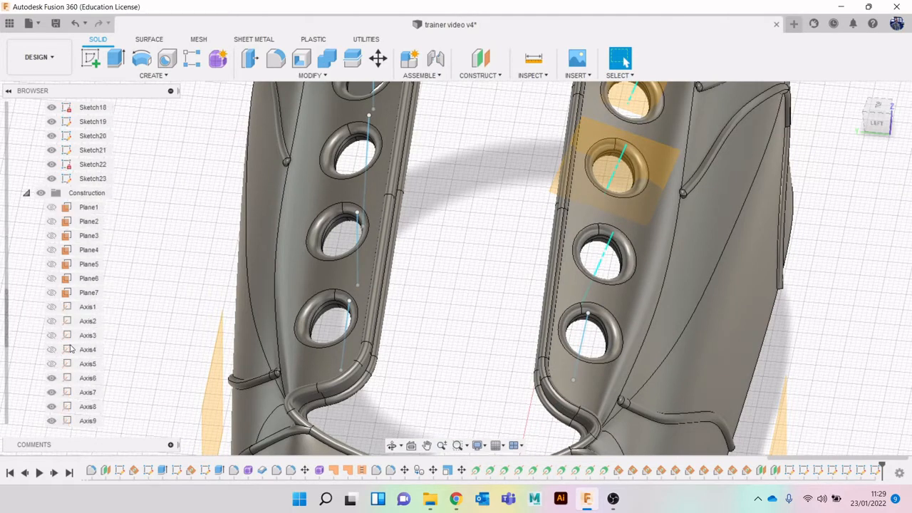
click(55, 321)
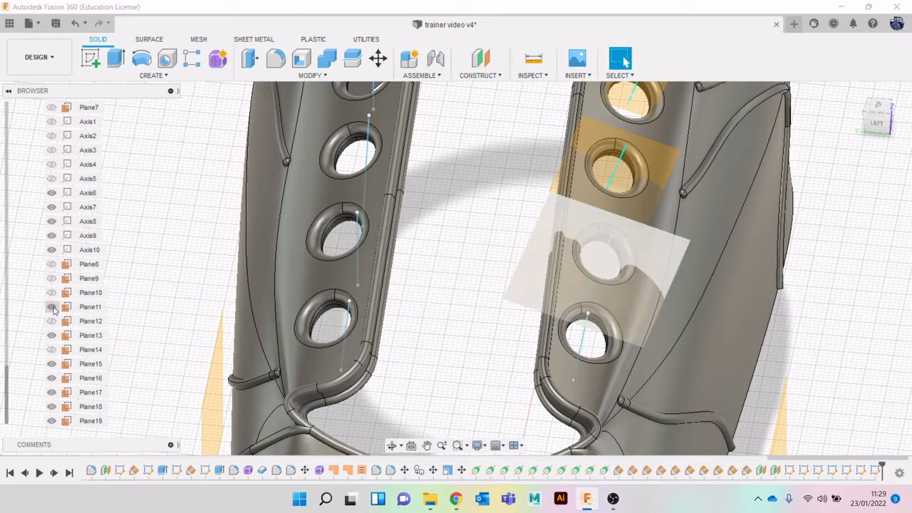
click(52, 308)
click(91, 58)
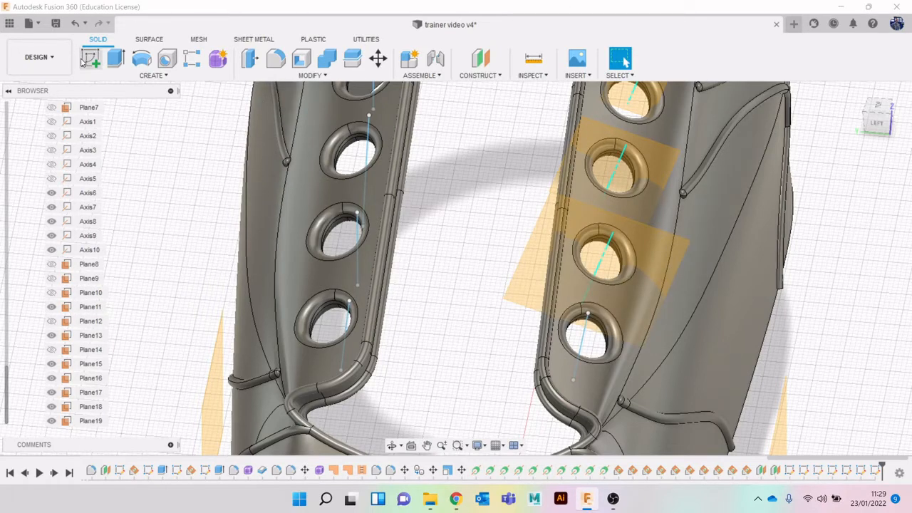
click(536, 259)
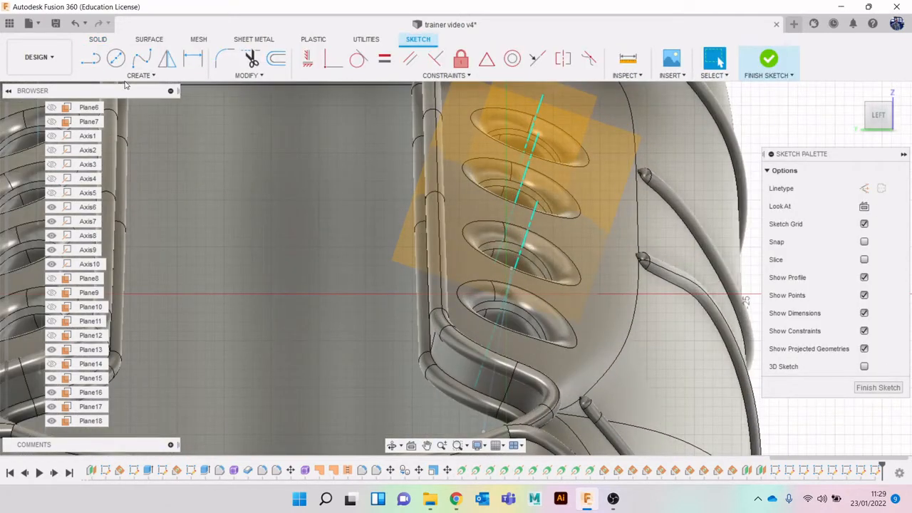
key(l)
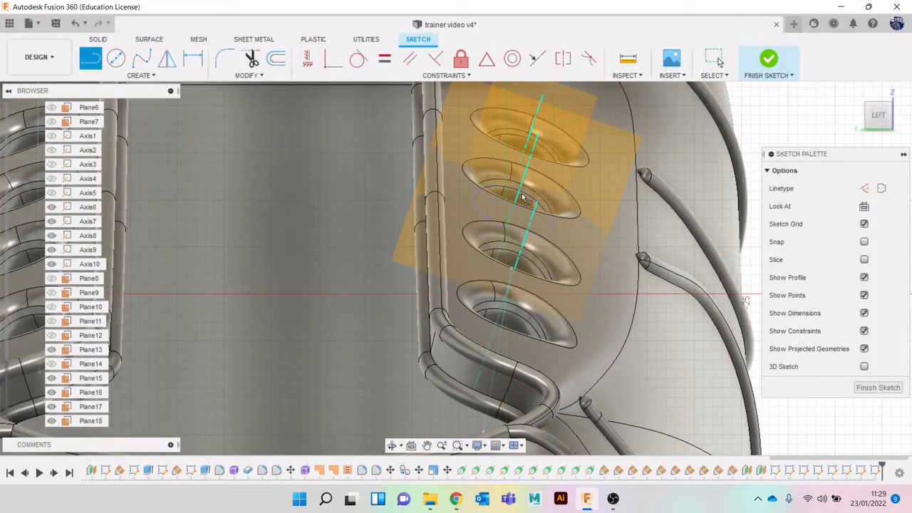
click(486, 359)
key(Escape)
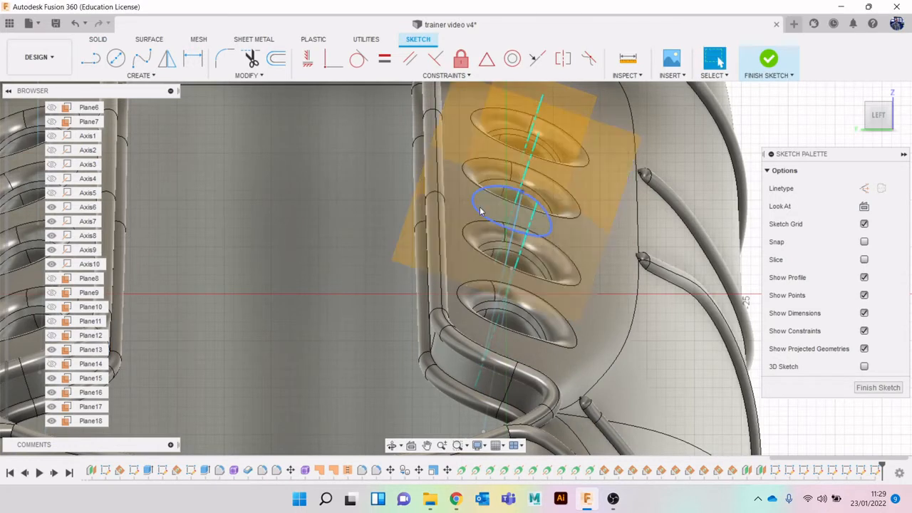
Delete the eyelet edge spline projected into the Plane11 sketch and finish the sketch
click(480, 203)
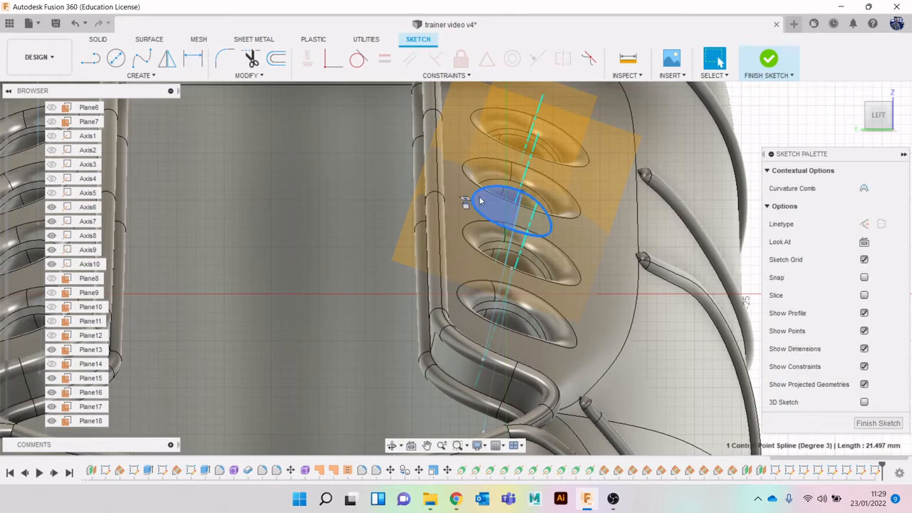
key(Delete)
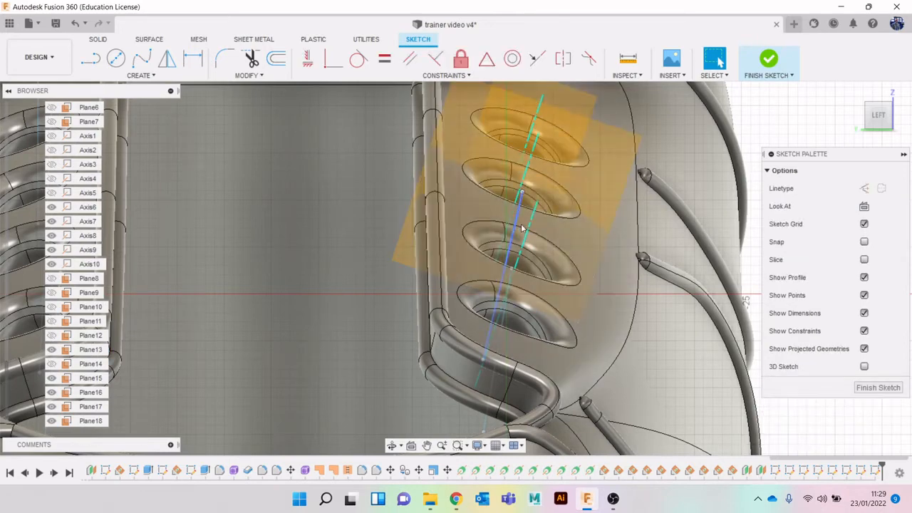
click(777, 65)
shift+middle_drag(615, 150, 609, 207)
shift+middle_drag(517, 261, 639, 124)
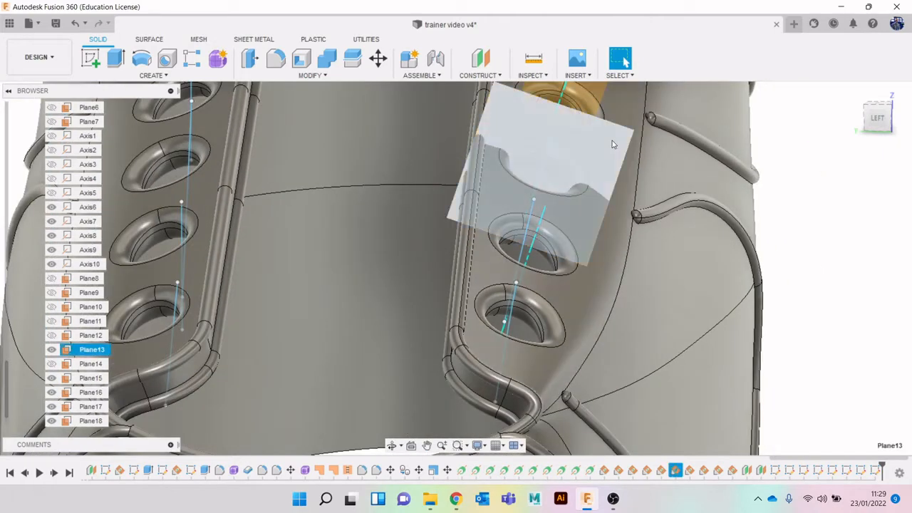
Hide Plane13 and Axis6 around the second-lowest eyelet of the opposite row
click(612, 143)
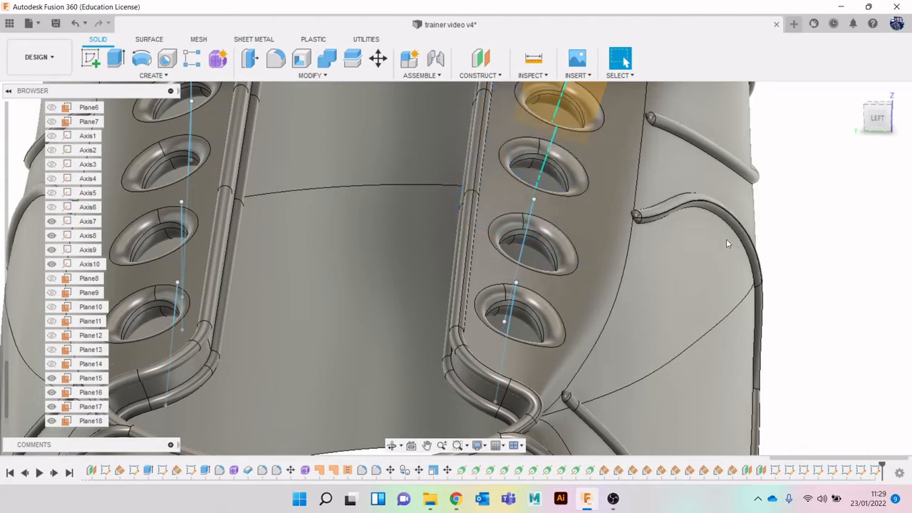
scroll(478, 189, down, 3)
middle_drag(475, 193, 498, 277)
scroll(562, 265, up, 1)
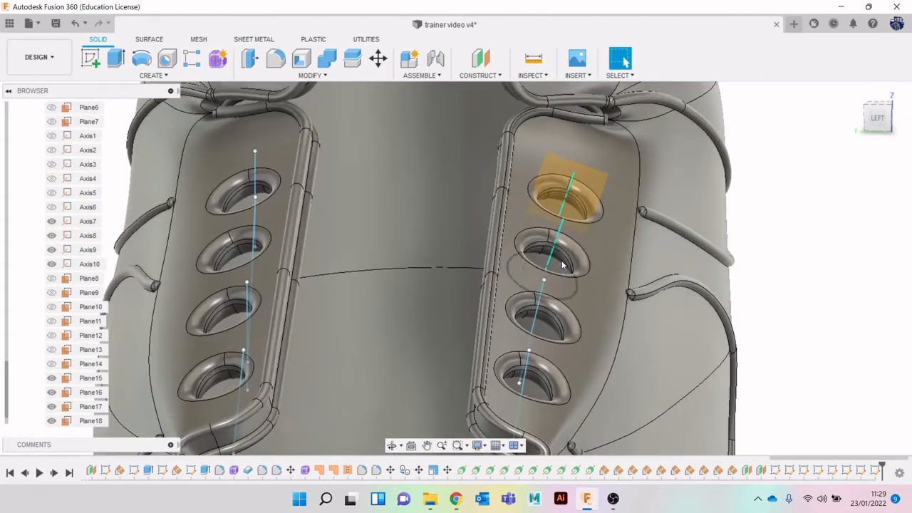
Show Plane13, start a sketch on it and draw a near-vertical line through the third eyelet up in the opposite row
scroll(563, 264, up, 3)
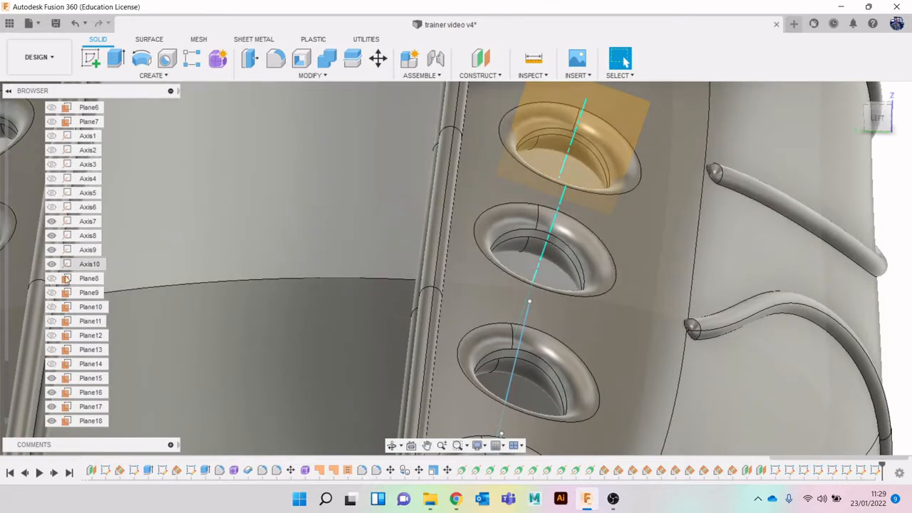
scroll(300, 319, down, 4)
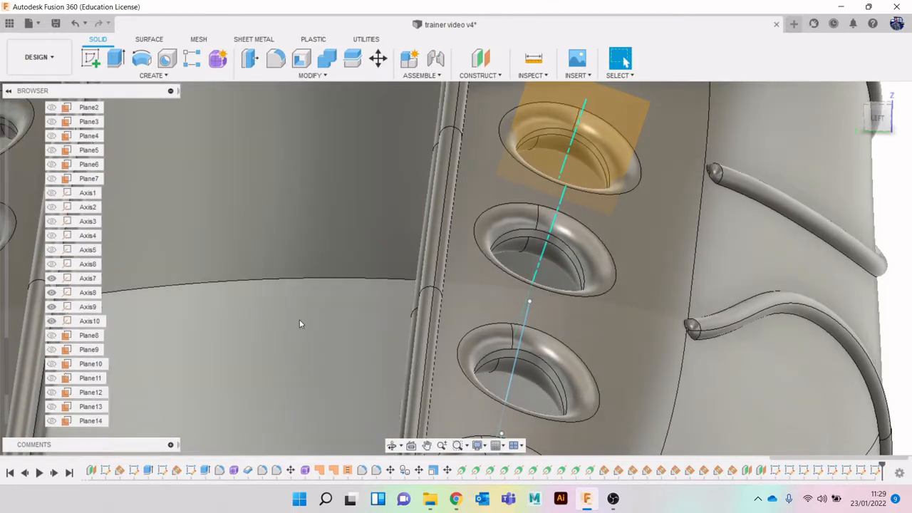
scroll(98, 338, up, 2)
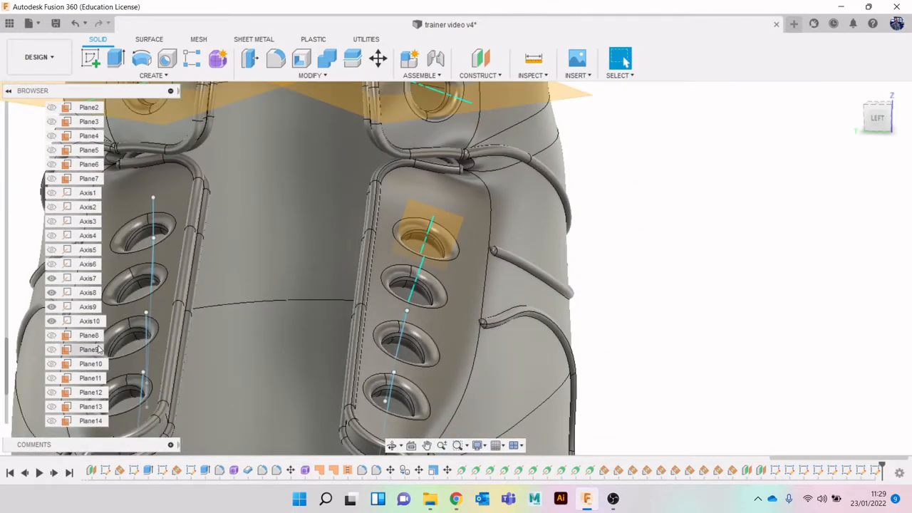
click(90, 407)
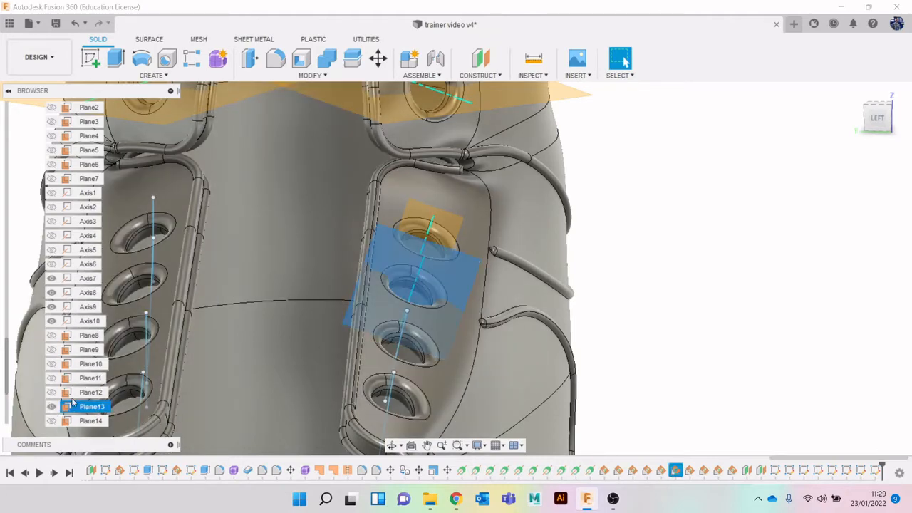
click(92, 60)
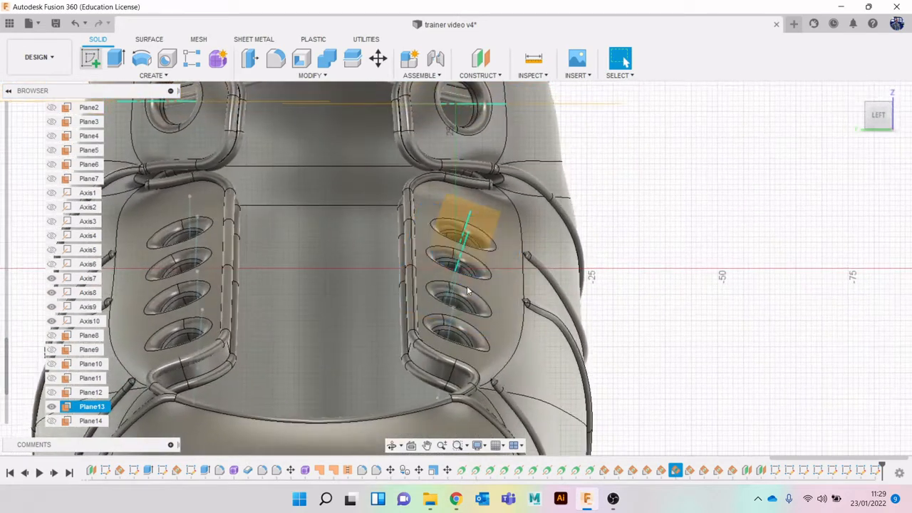
key(l)
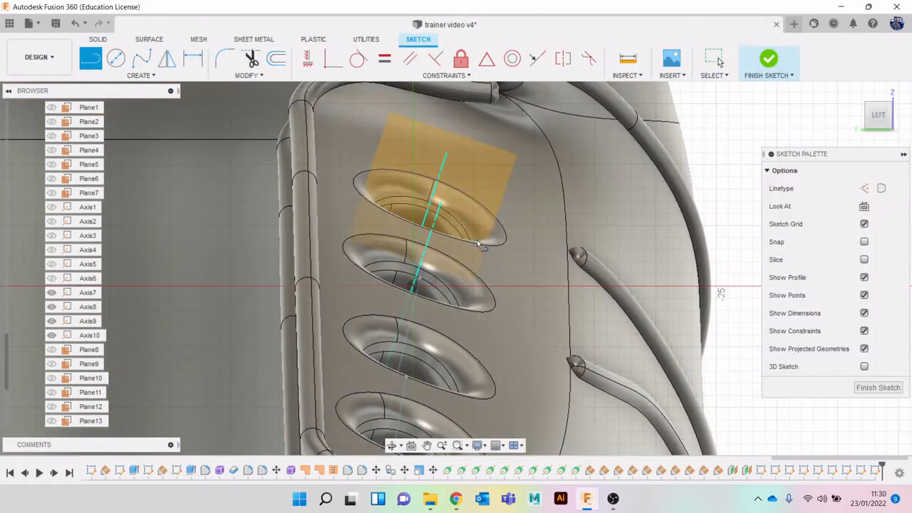
click(407, 197)
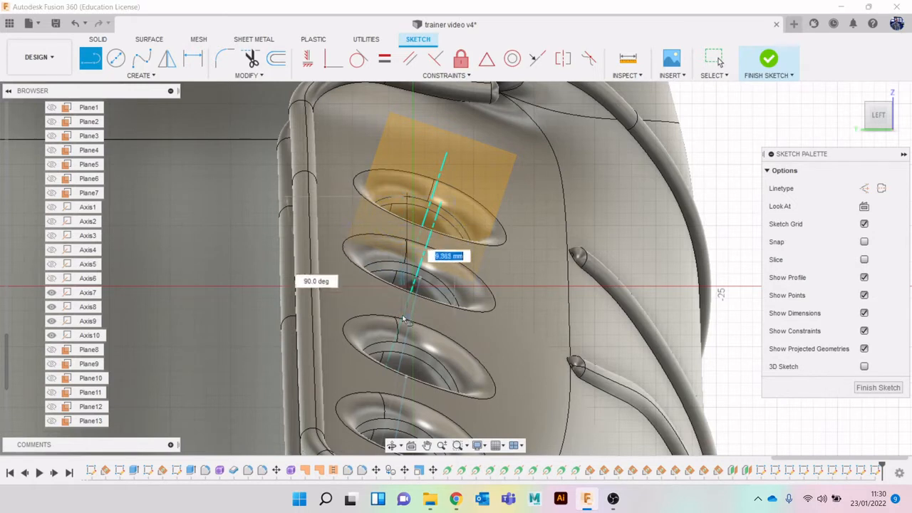
click(394, 357)
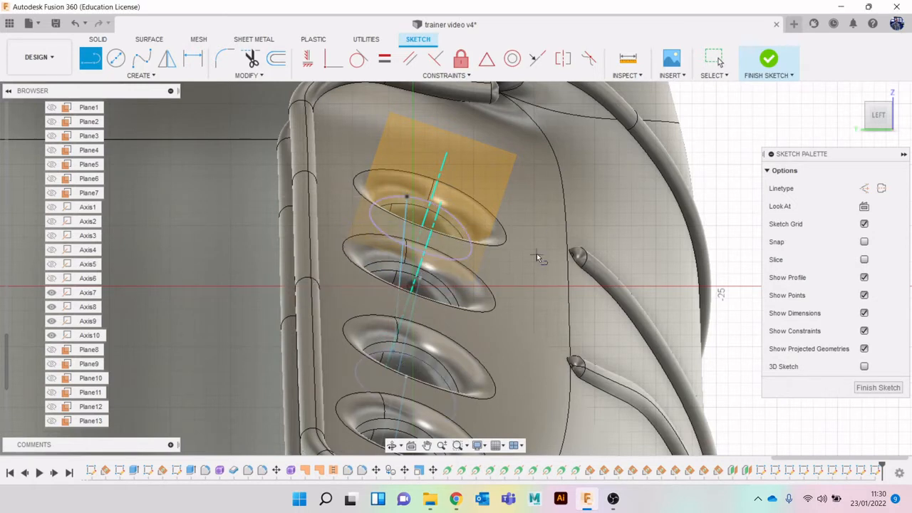
Delete the eyelet edge splines projected into the sketches around the third eyelet up and finish the Plane13 sketch
key(Escape)
click(416, 201)
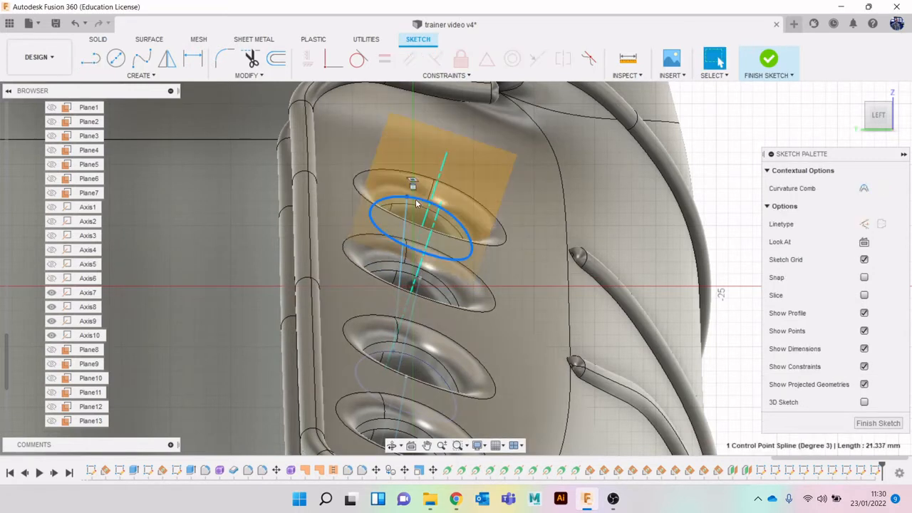
key(Escape)
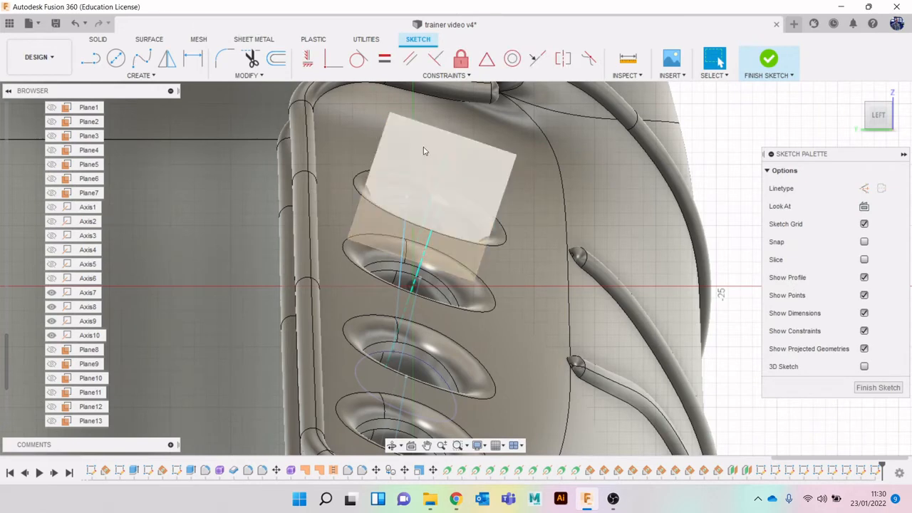
click(769, 61)
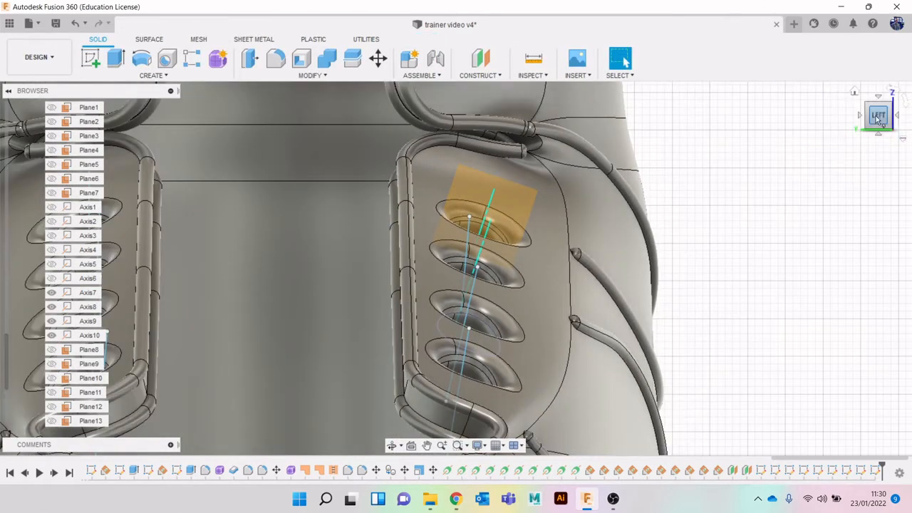
click(879, 116)
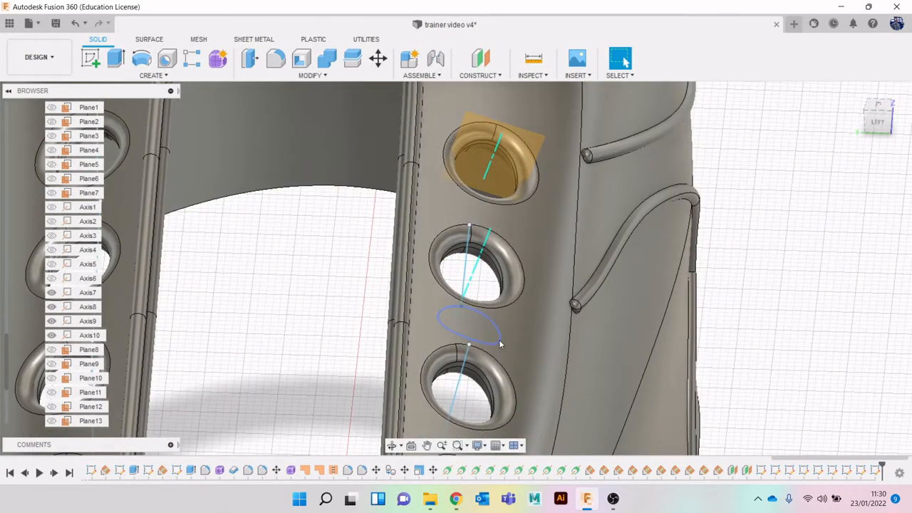
click(503, 330)
key(Delete)
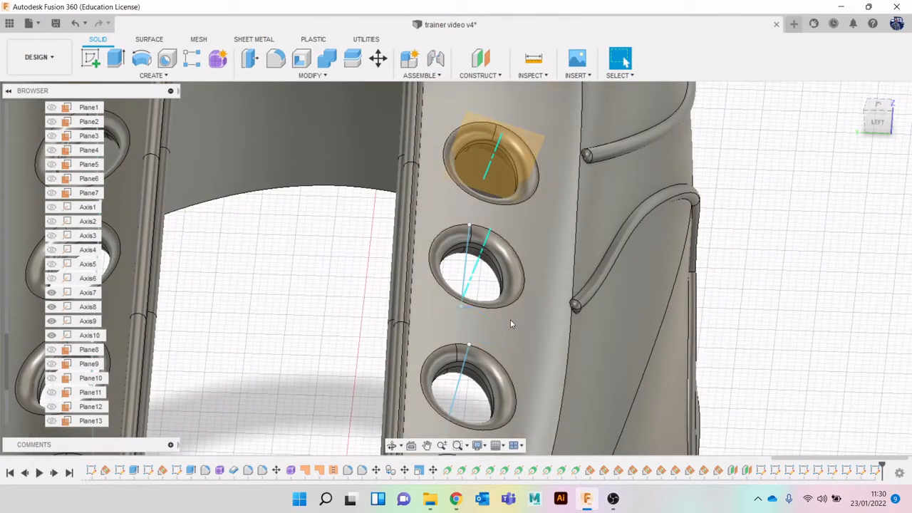
Hide Axis7 at the third eyelet up in the opposite row
click(478, 268)
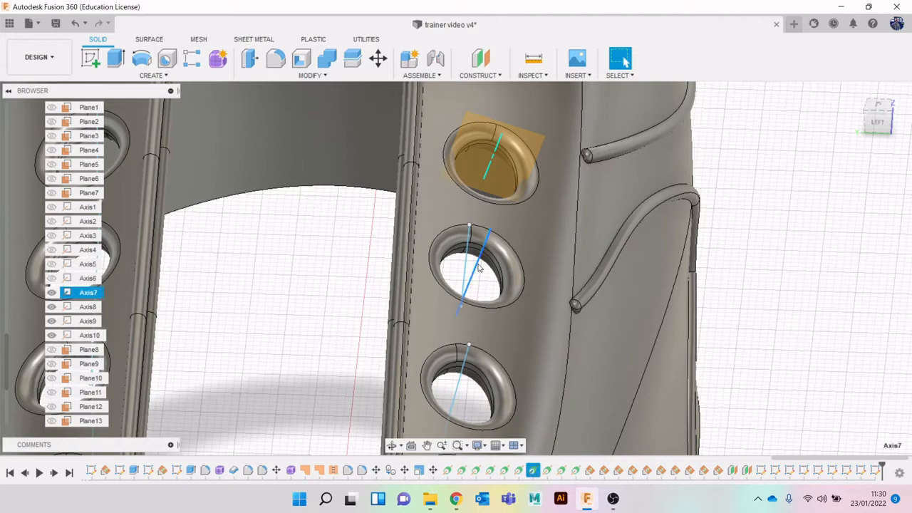
key(v)
click(703, 297)
scroll(749, 334, down, 4)
middle_drag(787, 332, 729, 314)
scroll(649, 297, up, 5)
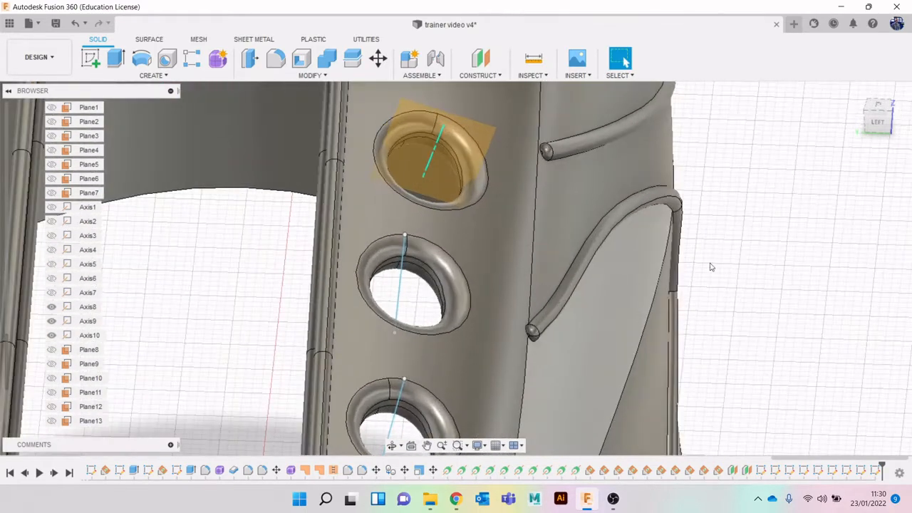
Start a sketch on the angled plane at the uppermost eyelet of the opposite row and draw a near-vertical line through it
shift+middle_drag(711, 267, 818, 194)
middle_drag(818, 193, 823, 255)
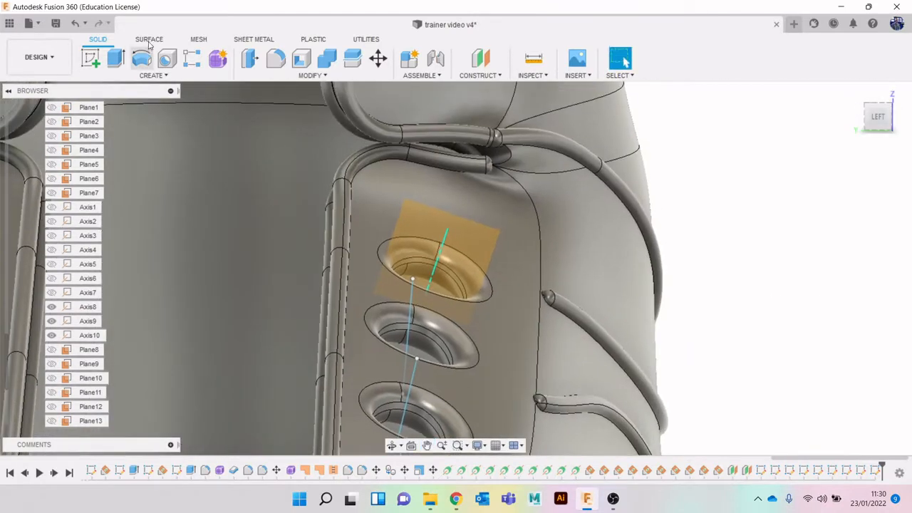
click(433, 232)
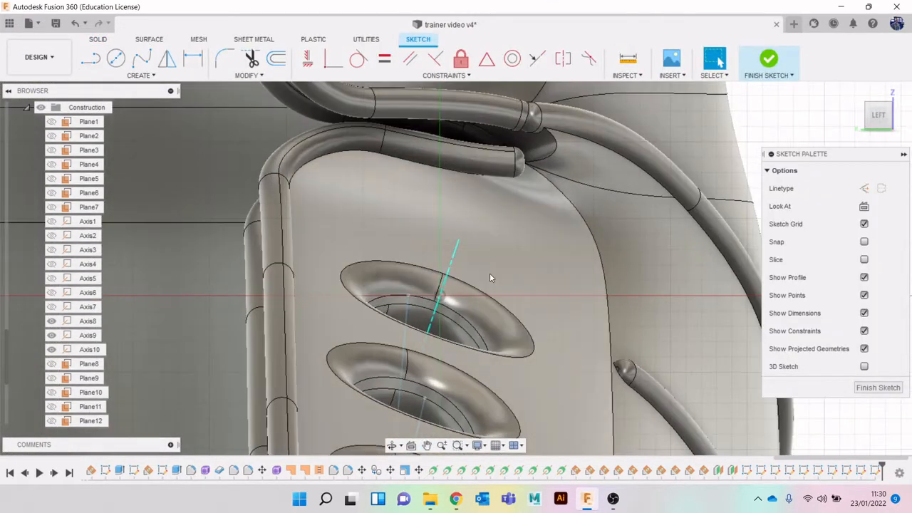
key(l)
click(416, 223)
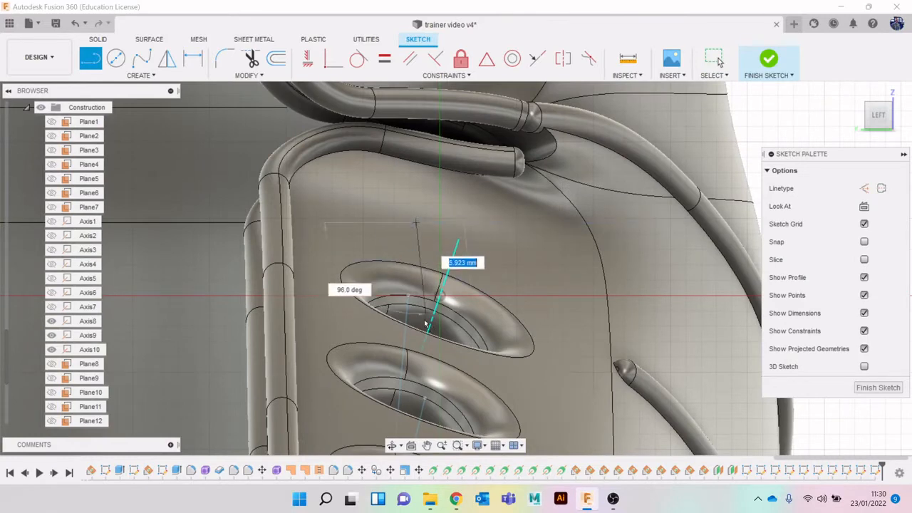
click(408, 413)
key(Escape)
Delete the horizontal edge line projected above the uppermost eyelet and finish the sketch
scroll(584, 327, down, 3)
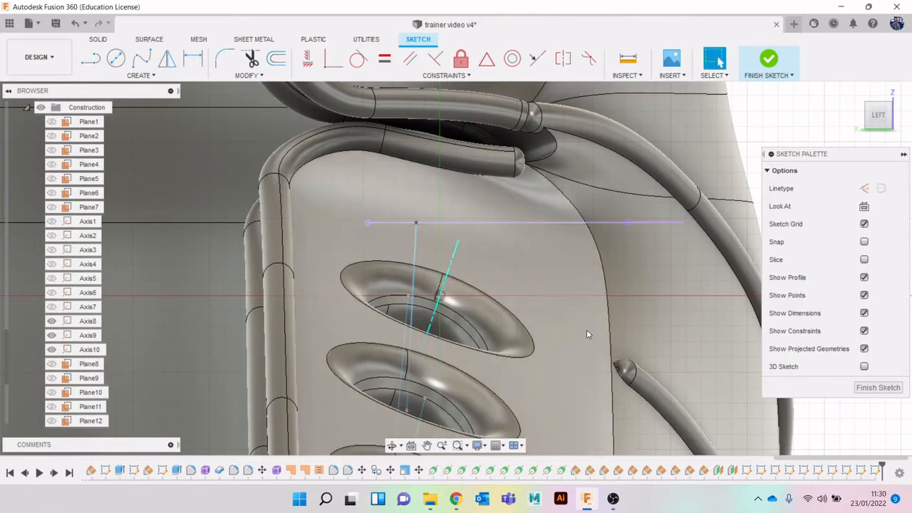
click(556, 267)
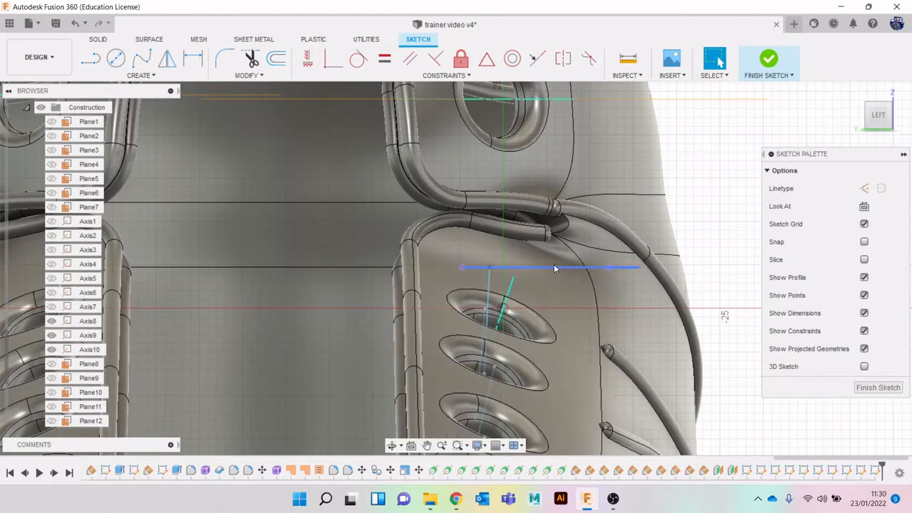
key(Delete)
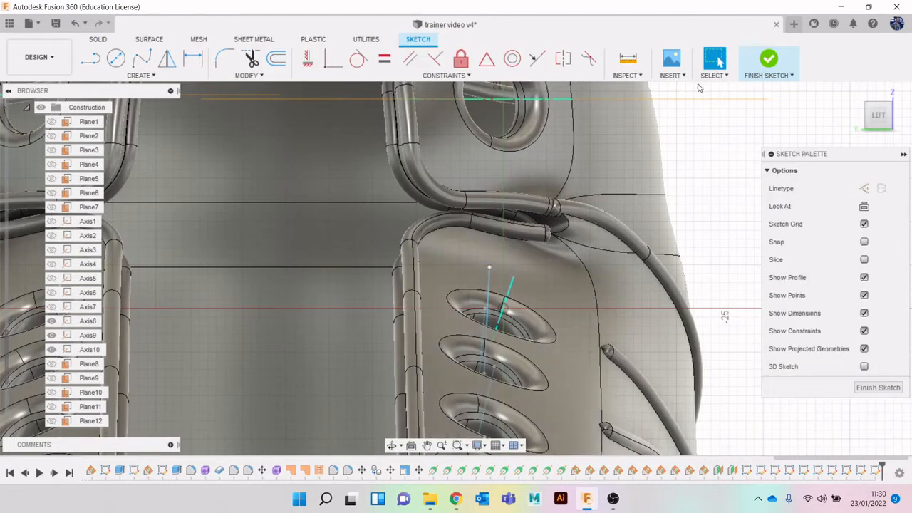
click(769, 60)
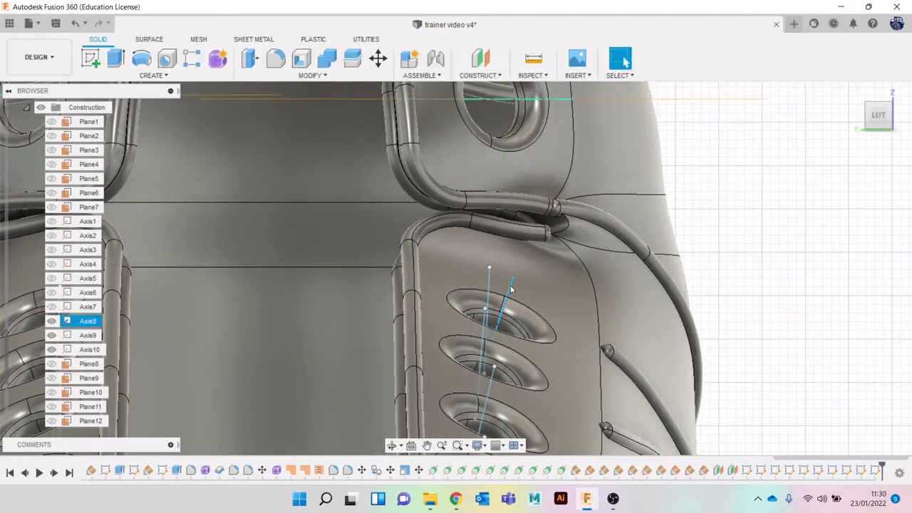
Hide Axis8 at the uppermost eyelet of the opposite row
click(819, 288)
scroll(803, 296, down, 3)
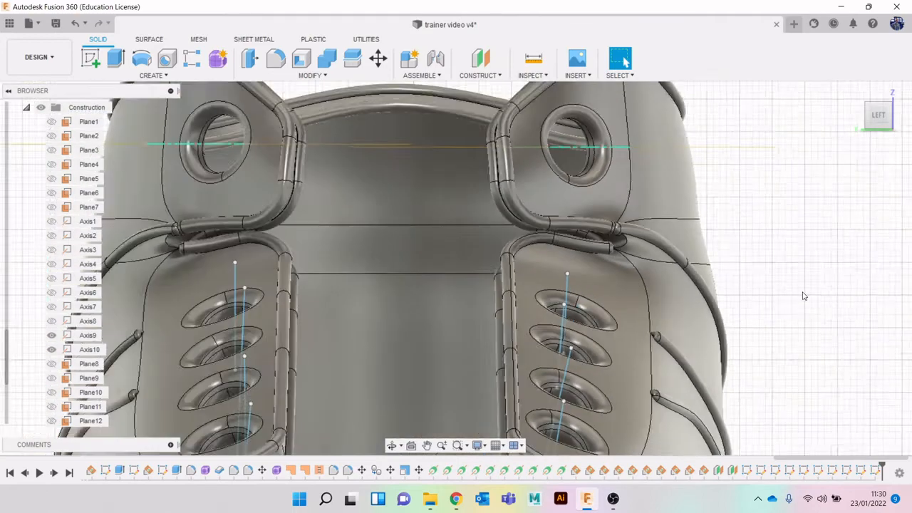
middle_drag(804, 291, 749, 39)
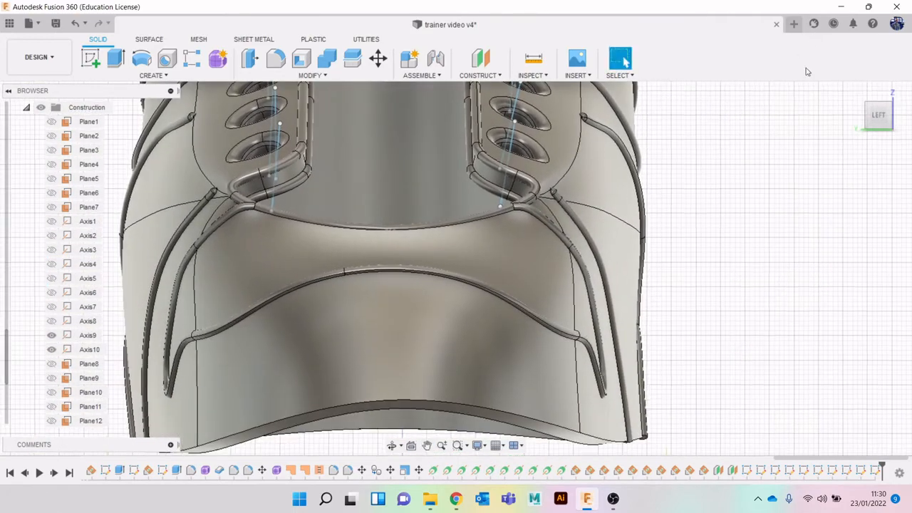
Inspect the eyelet guide lines and the two planes at the ankle eyelets from several angles
mouse_move(879, 112)
mouse_down()
mouse_move(897, 112)
mouse_move(901, 96)
mouse_move(906, 116)
mouse_move(878, 119)
mouse_up()
scroll(64, 271, up, 5)
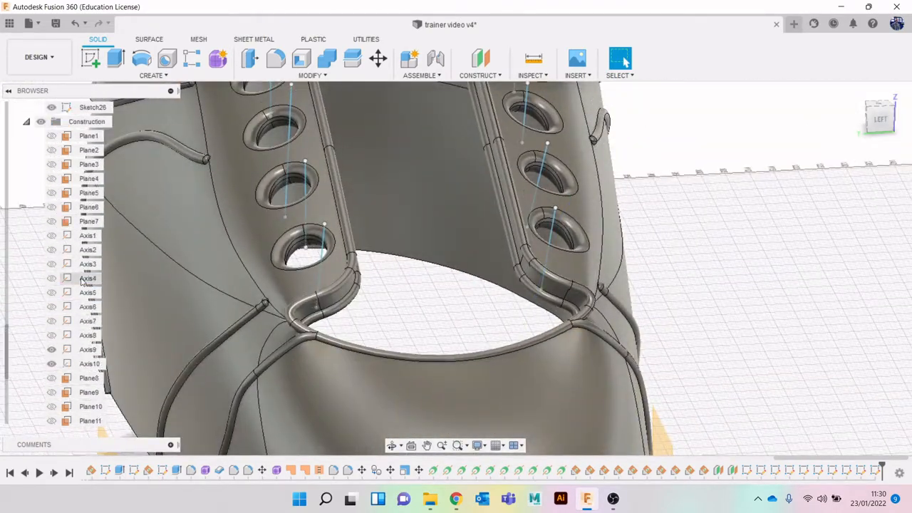
scroll(87, 214, down, 6)
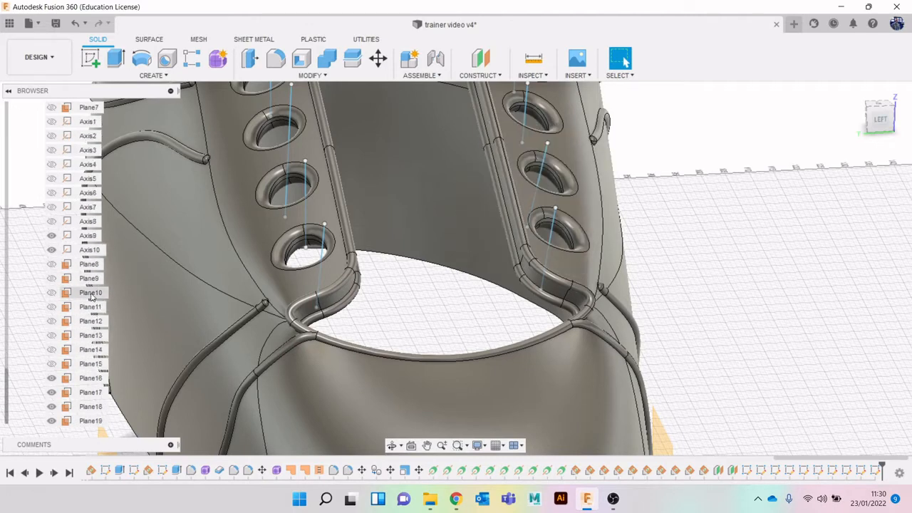
scroll(92, 296, up, 1)
scroll(446, 285, down, 4)
middle_drag(495, 177, 500, 222)
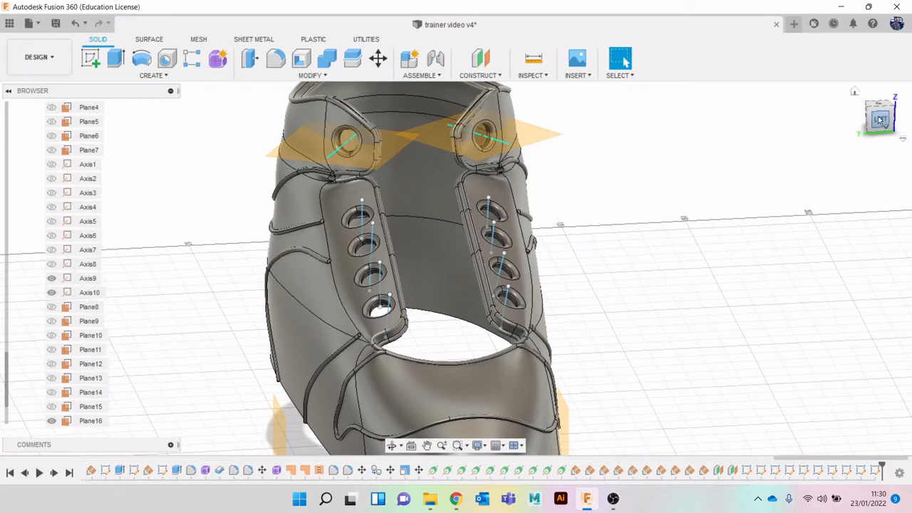
mouse_move(882, 122)
mouse_down()
mouse_move(906, 113)
mouse_move(864, 106)
mouse_move(864, 119)
mouse_up()
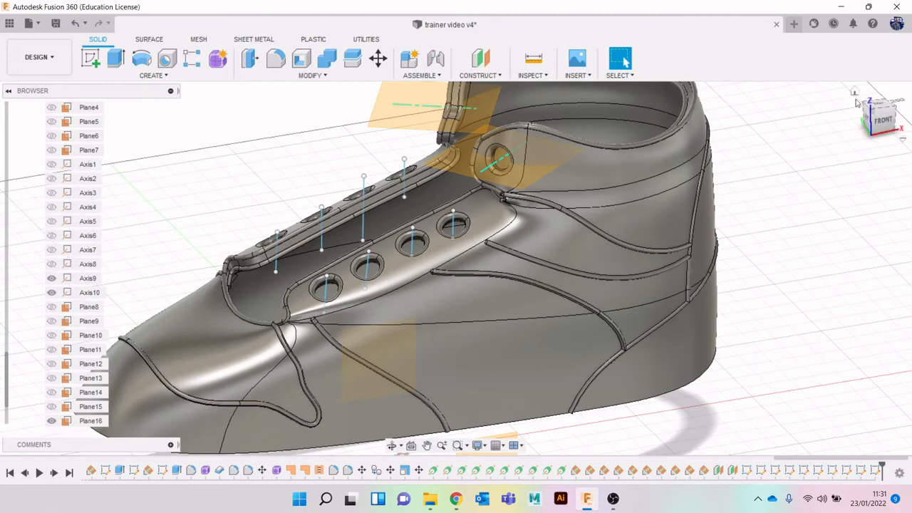
mouse_move(889, 130)
mouse_down()
mouse_move(911, 107)
mouse_move(911, 131)
mouse_move(908, 122)
mouse_move(888, 148)
mouse_move(863, 155)
mouse_up()
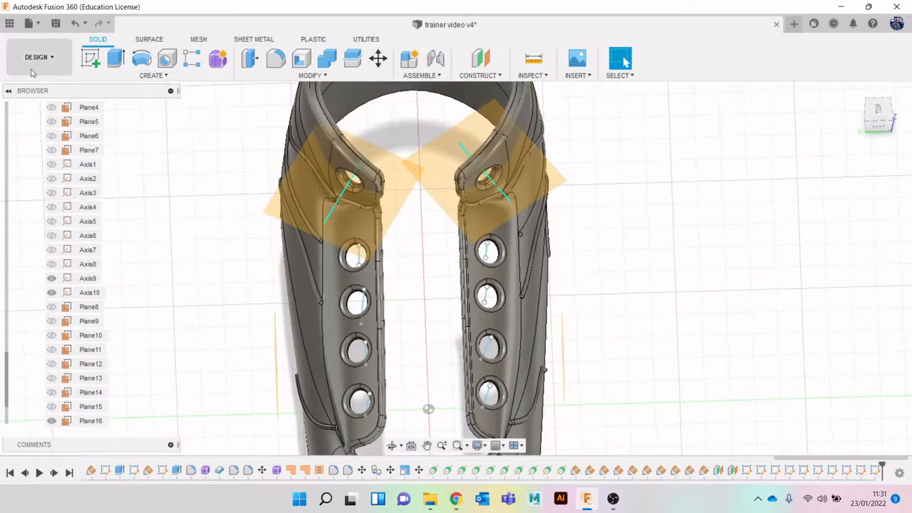
Sketch a slanted line through the first ankle eyelet on its plane, running roughly along Axis9, and finish the sketch
click(92, 60)
click(313, 207)
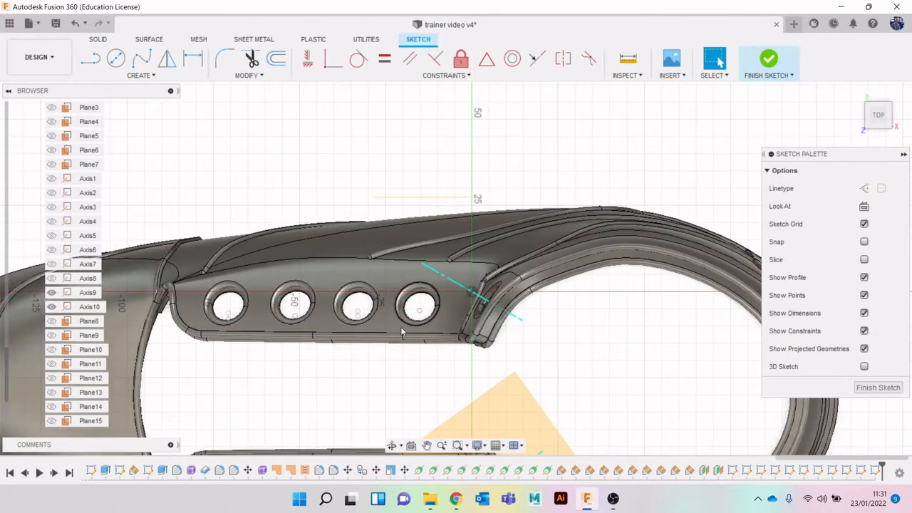
key(l)
scroll(492, 333, up, 3)
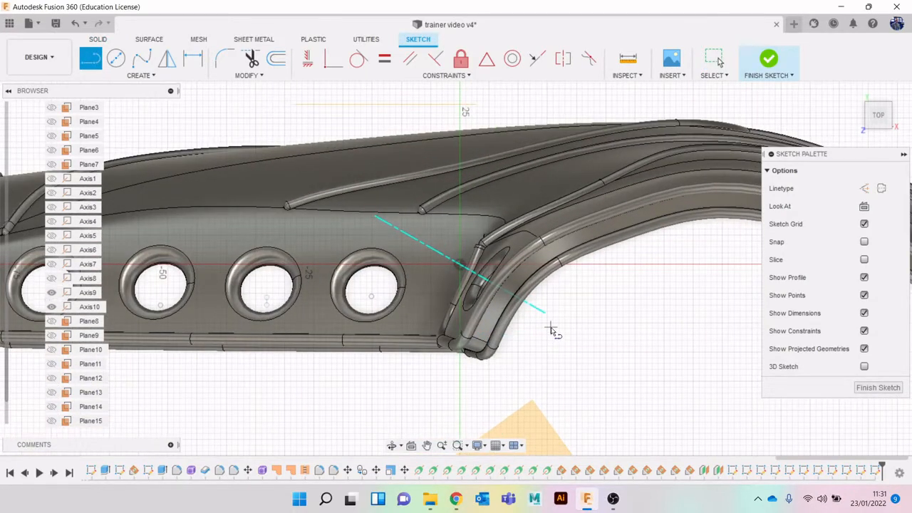
click(550, 327)
click(426, 251)
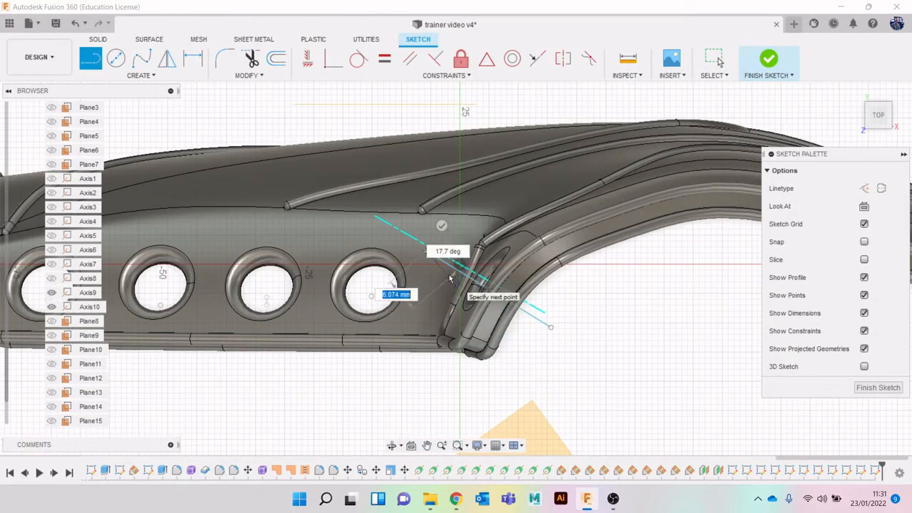
key(Escape)
click(769, 60)
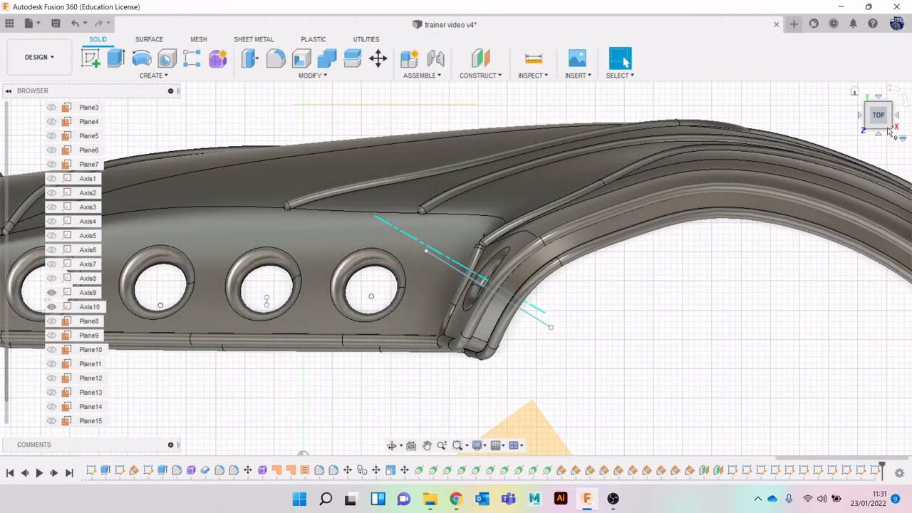
Pull the inner end of the ankle eyelet line slightly further into the shoe and hide Axis9
drag(889, 131, 901, 107)
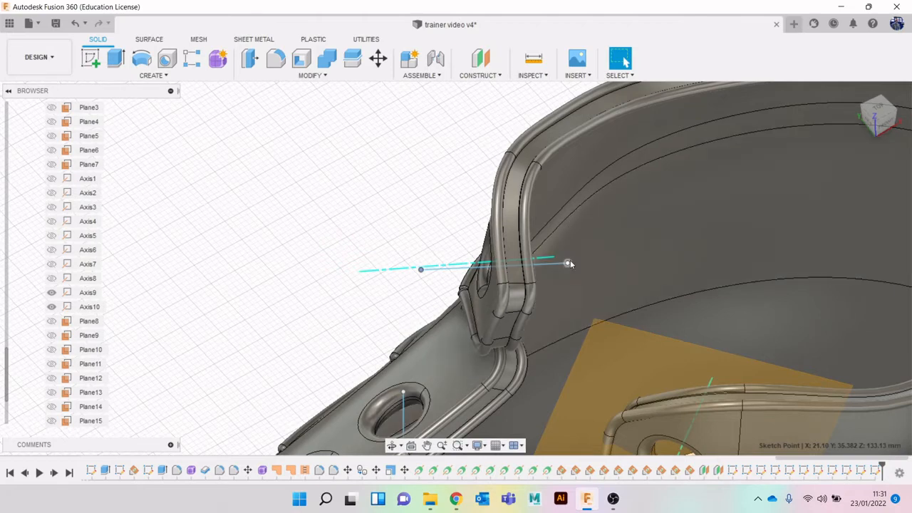
drag(568, 263, 576, 259)
click(391, 272)
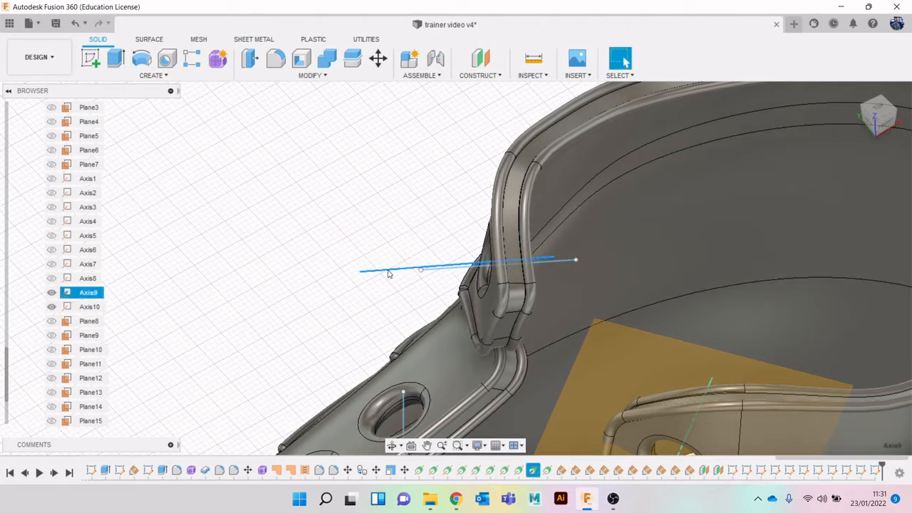
click(347, 224)
scroll(352, 224, down, 4)
middle_drag(381, 262, 364, 199)
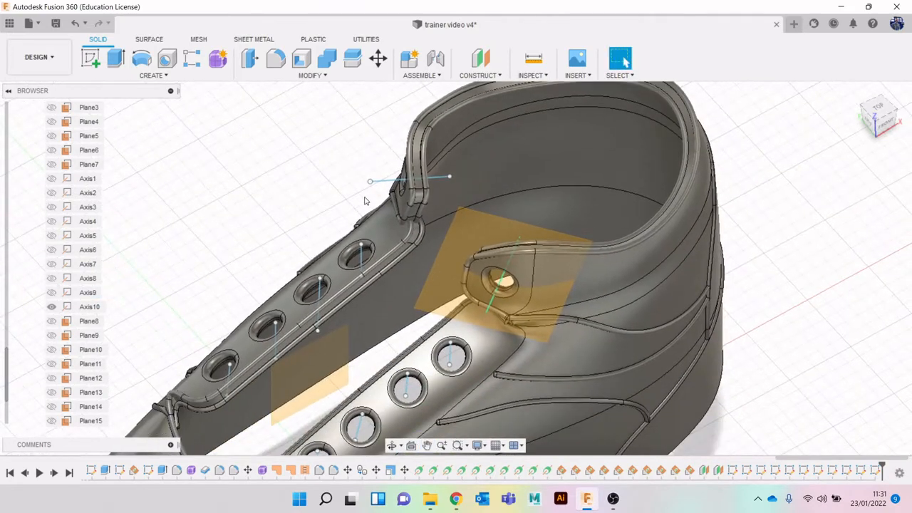
Sketch a slanted line through the opposite ankle eyelet on its plane, running roughly along Axis10, and finish the sketch
click(89, 58)
click(483, 225)
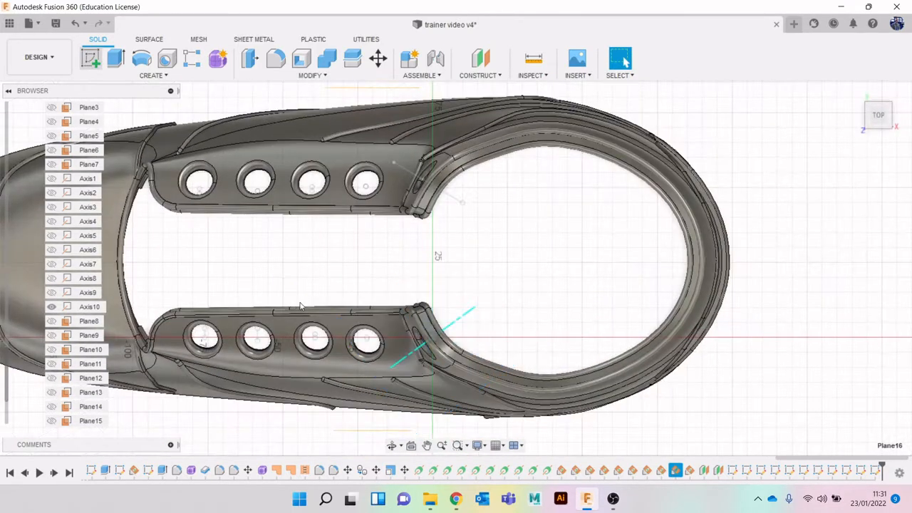
key(l)
scroll(467, 328, up, 3)
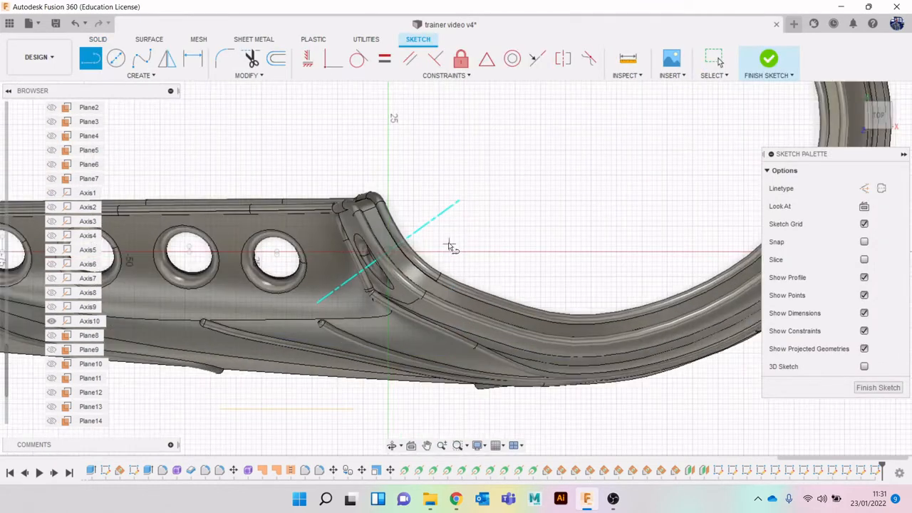
click(439, 230)
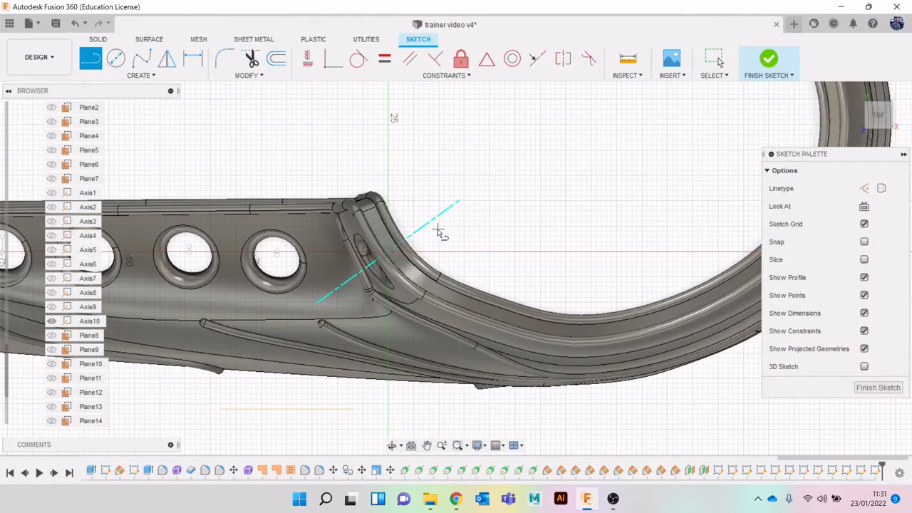
click(321, 291)
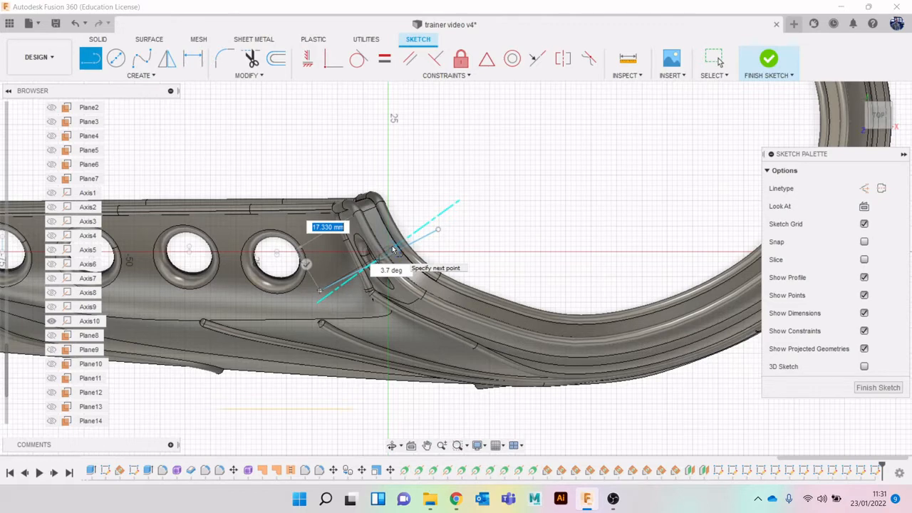
key(Escape)
click(768, 60)
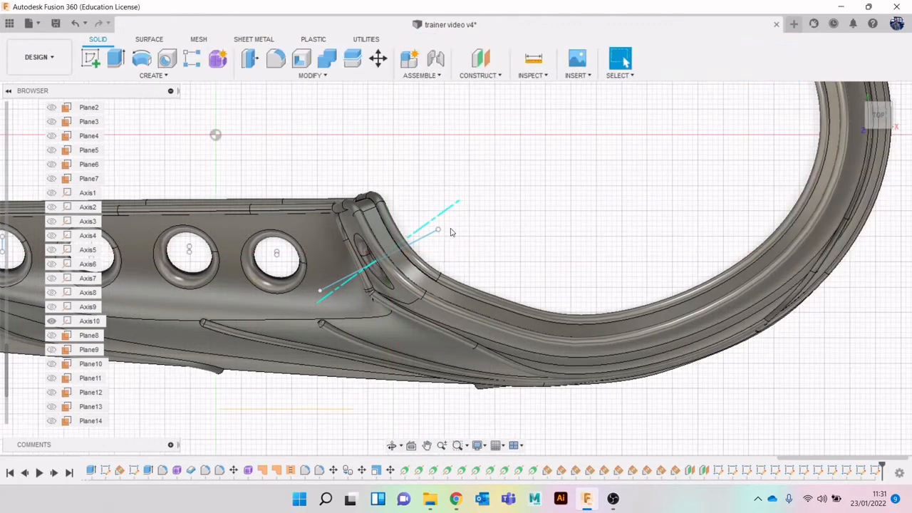
Hide Axis10 at the opposite ankle eyelet
key(v)
scroll(600, 218, down, 3)
shift+middle_drag(456, 263, 554, 343)
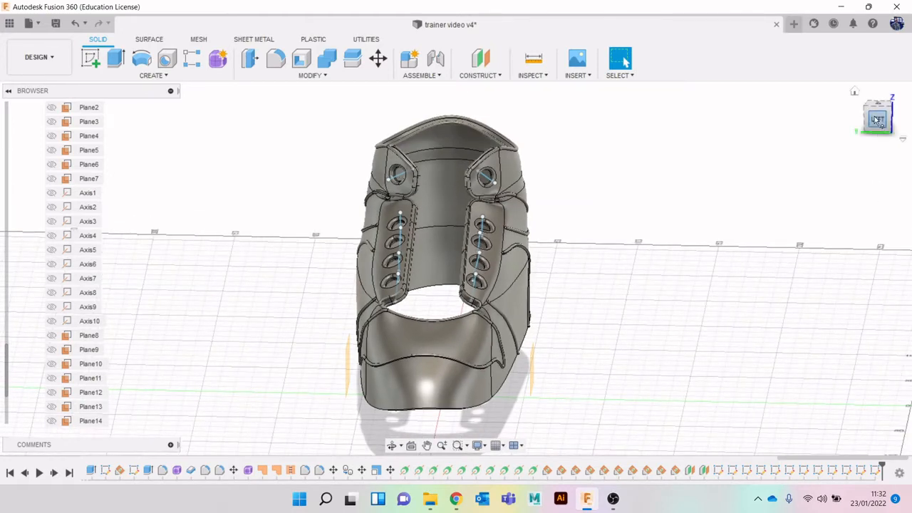
Start a sketch on the vertical plane alongside the trainer and draw a slanted line over the middle of the shoe's side
drag(878, 122, 788, 114)
click(89, 63)
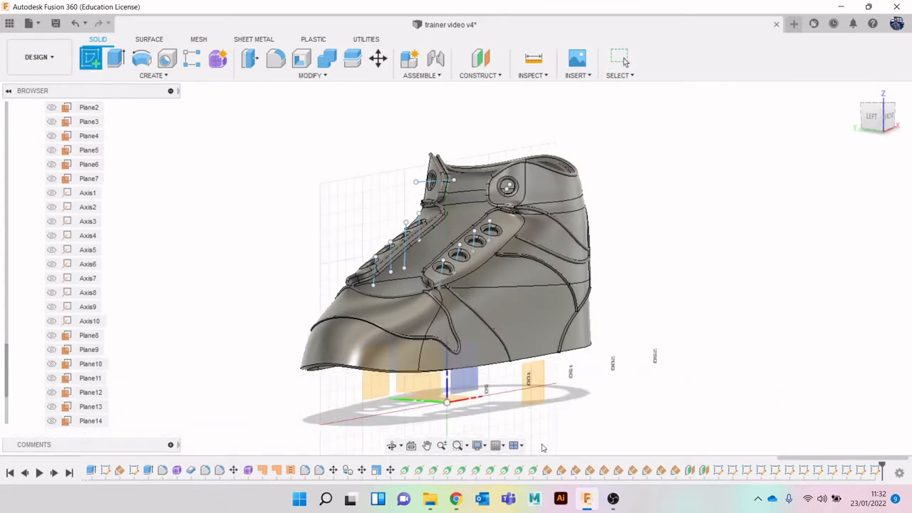
click(537, 390)
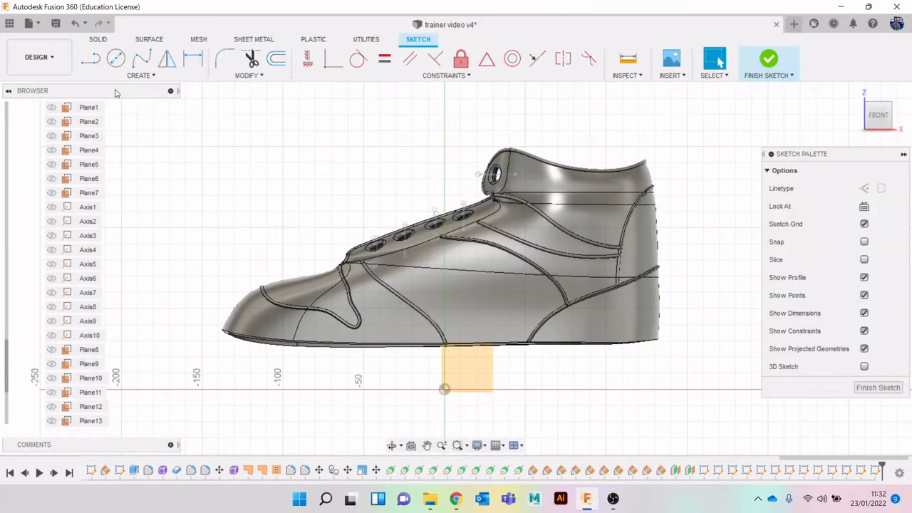
key(l)
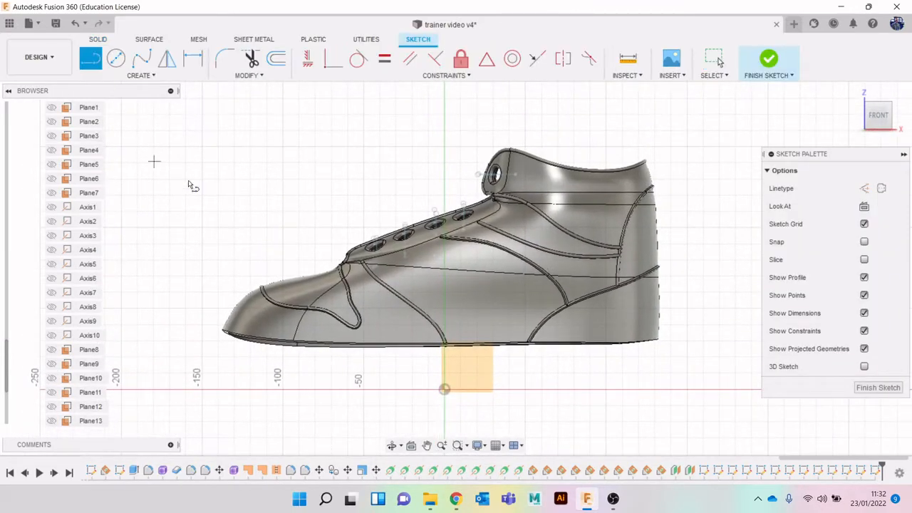
click(500, 263)
click(473, 325)
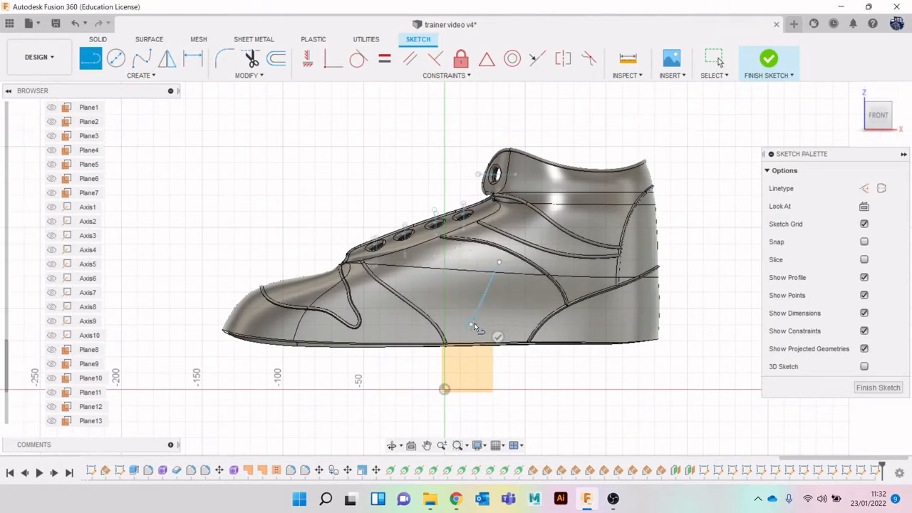
key(Escape)
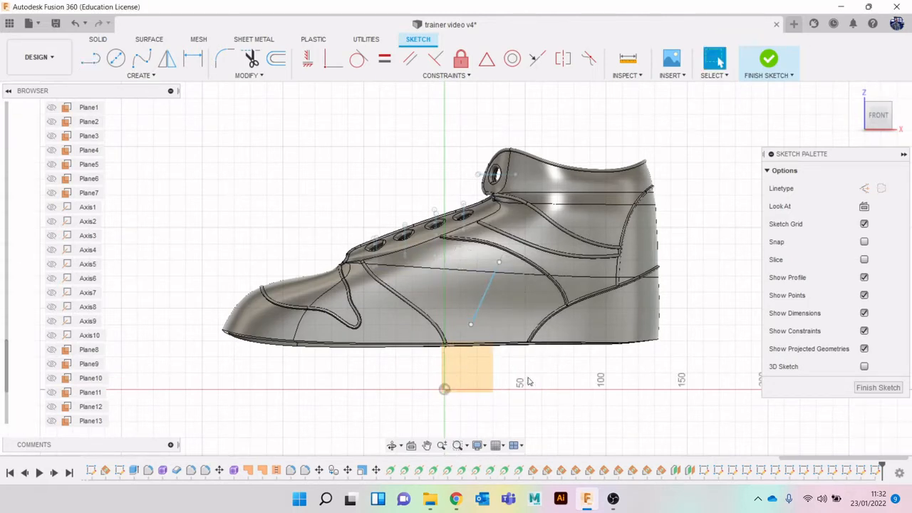
Try to drag the slanted line's lower endpoint sideways off the sketch plane
click(881, 129)
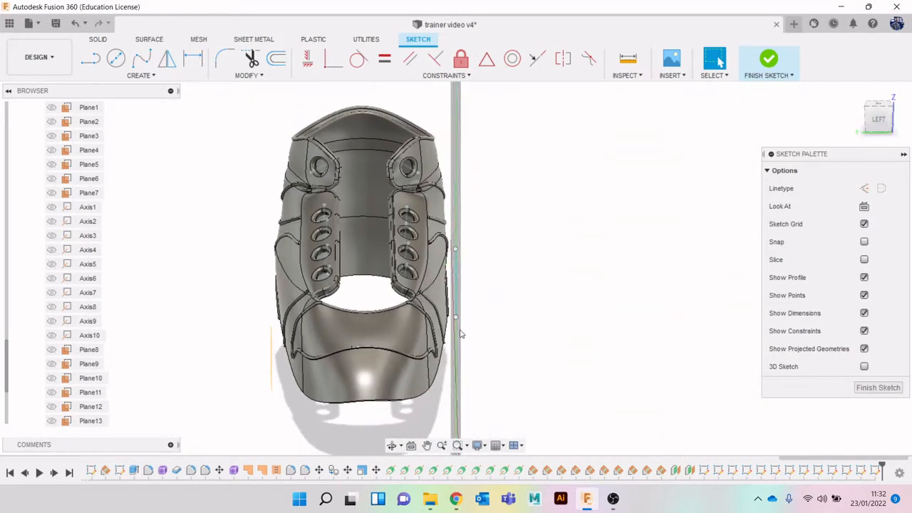
mouse_move(456, 317)
mouse_down()
mouse_move(655, 332)
mouse_move(490, 327)
mouse_move(465, 337)
mouse_up()
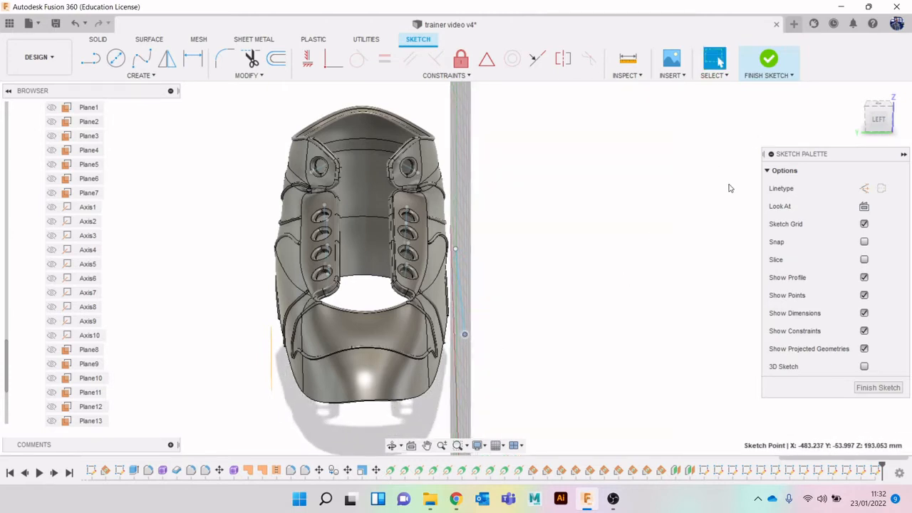
click(871, 111)
click(869, 110)
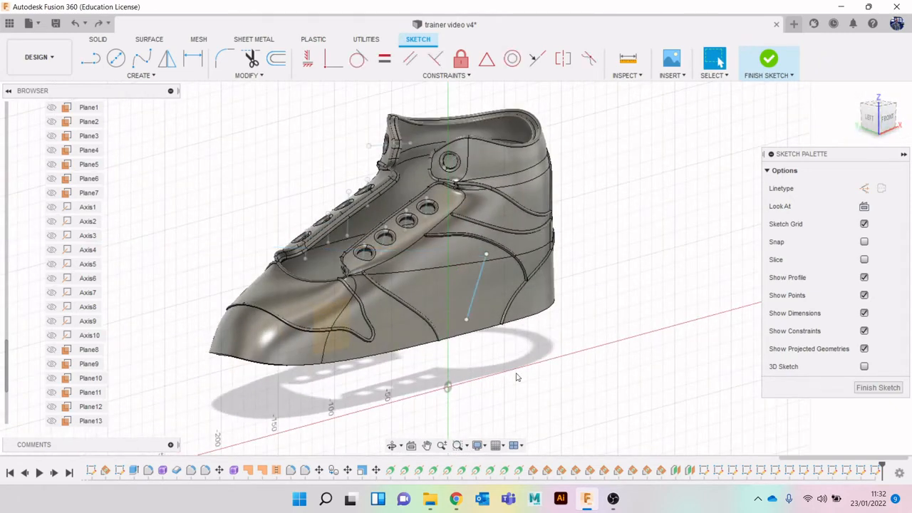
View the slanted line edge-on from the toe end and finish its sketch
drag(864, 123, 887, 124)
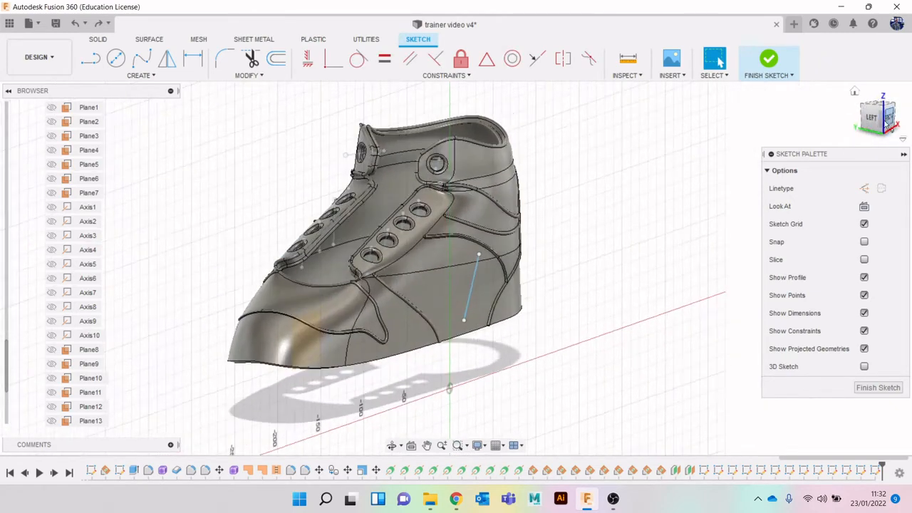
click(874, 126)
scroll(471, 326, up, 5)
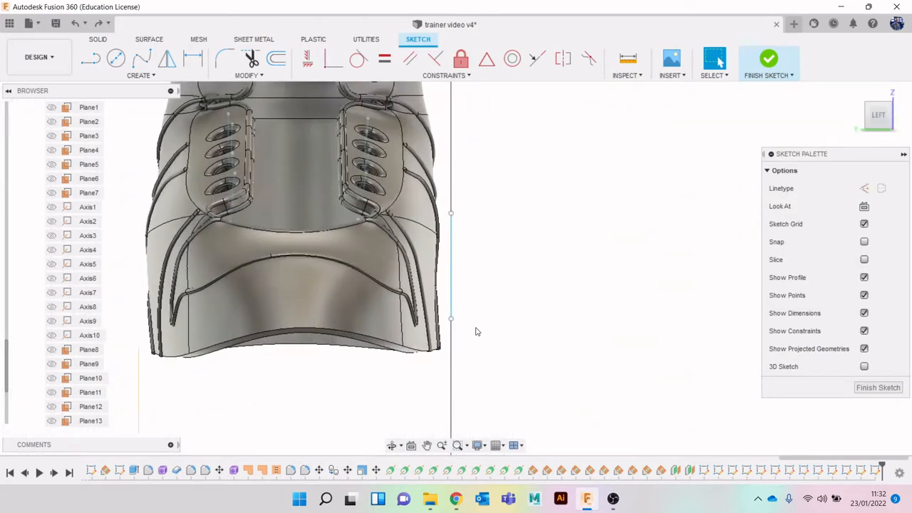
click(878, 387)
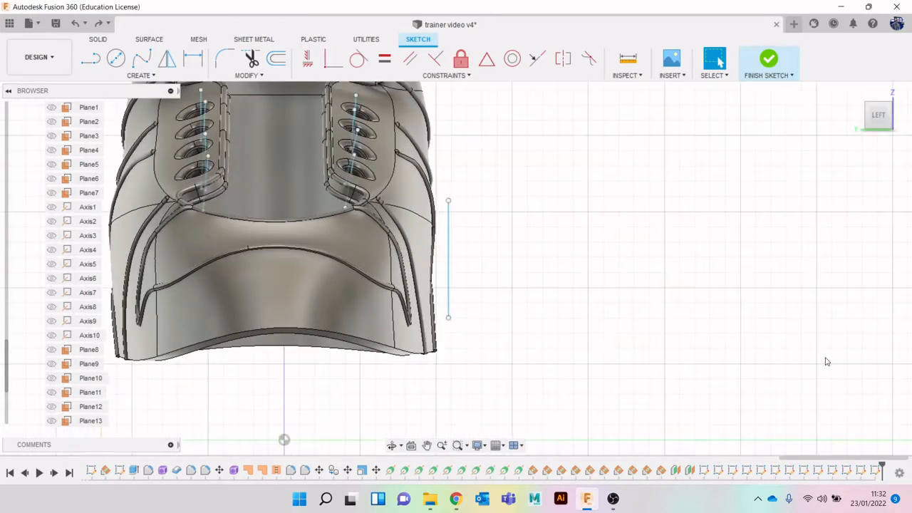
right_click(454, 324)
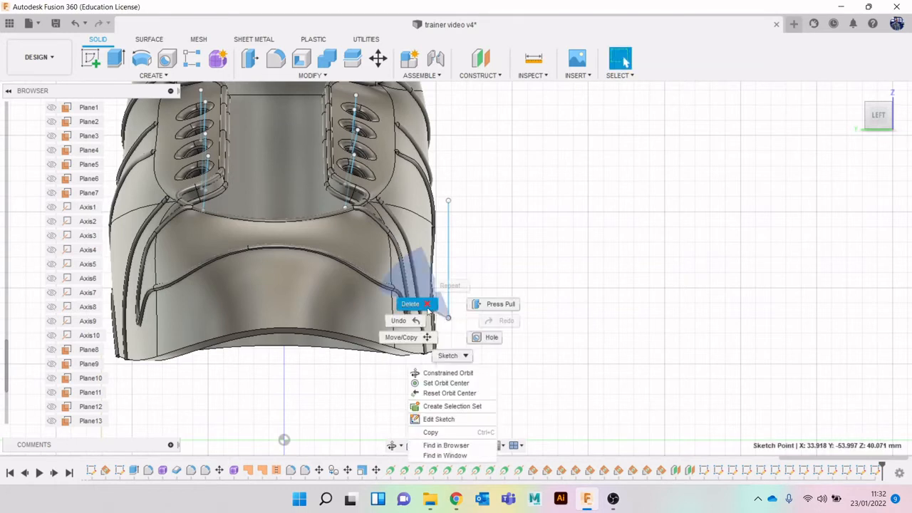
click(500, 247)
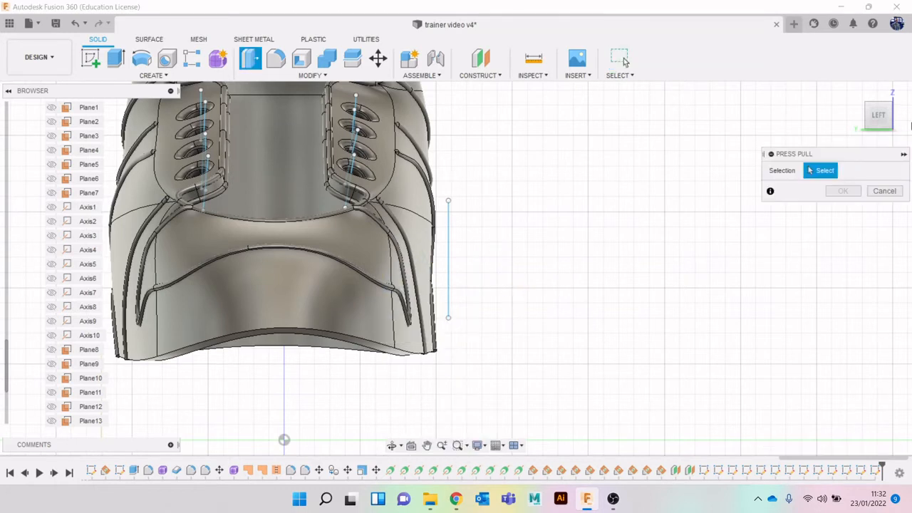
click(883, 191)
right_click(518, 296)
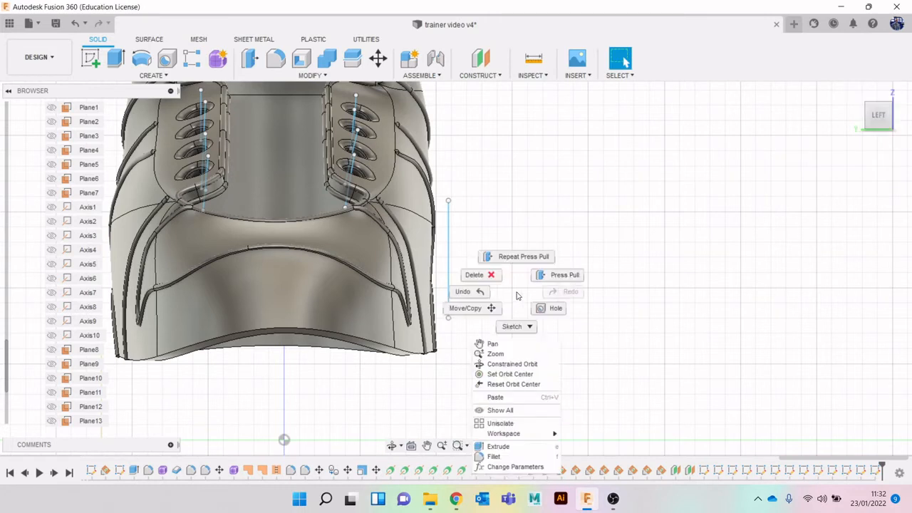
click(467, 308)
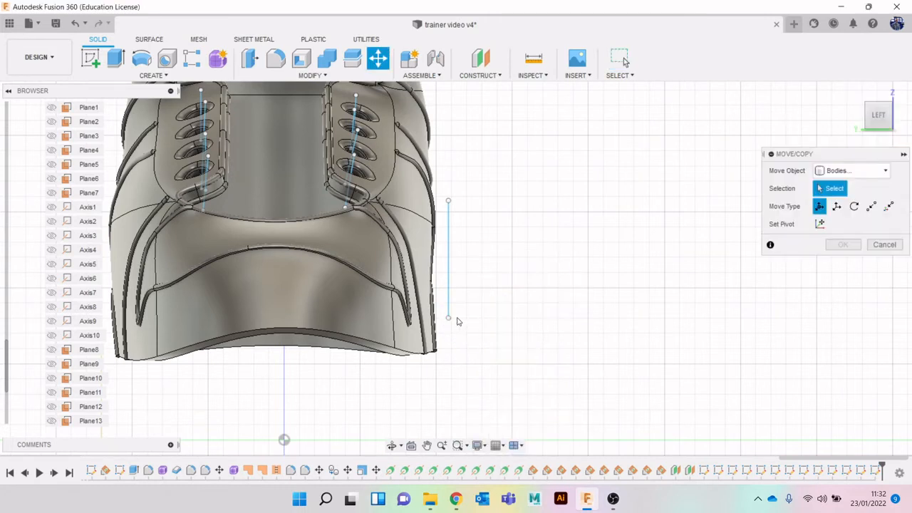
click(886, 244)
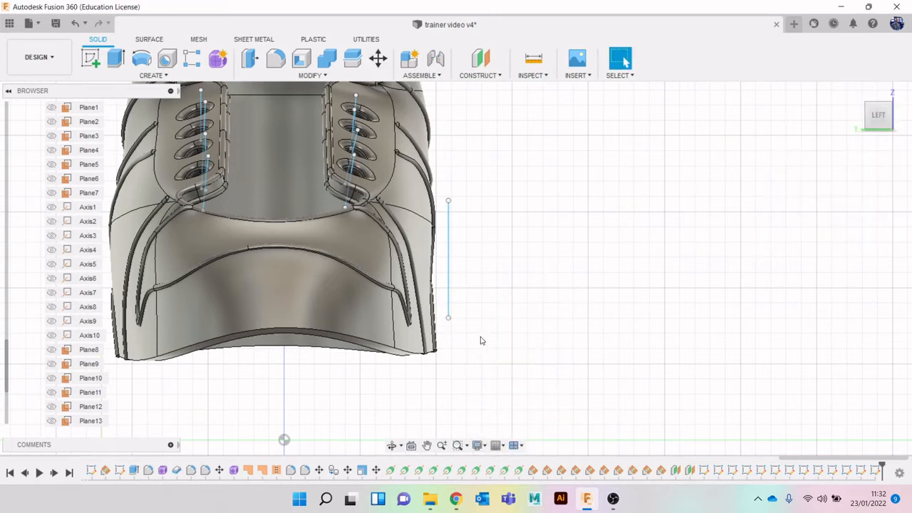
Start a sketch on the vertical plane alongside the trainer's opposite side, draw a slanted line over the middle of that side, and finish the sketch
scroll(772, 294, down, 3)
mouse_move(875, 121)
mouse_down()
mouse_move(851, 135)
mouse_move(833, 120)
mouse_move(841, 100)
mouse_move(855, 120)
mouse_move(884, 130)
mouse_up()
click(85, 56)
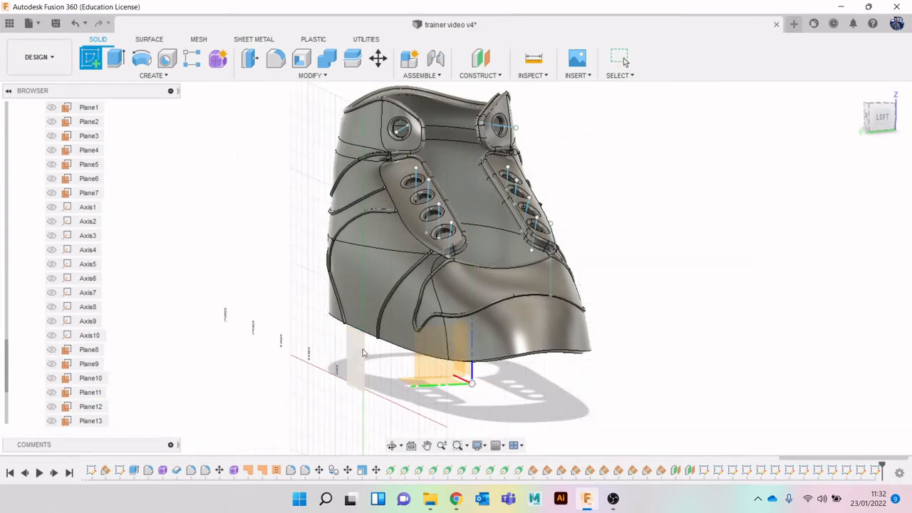
click(362, 357)
middle_drag(385, 235, 448, 438)
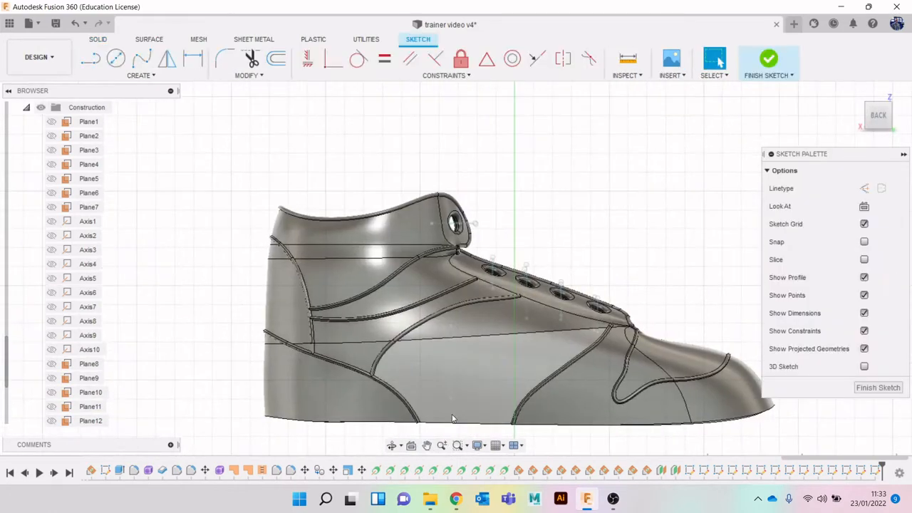
scroll(449, 411, up, 2)
key(l)
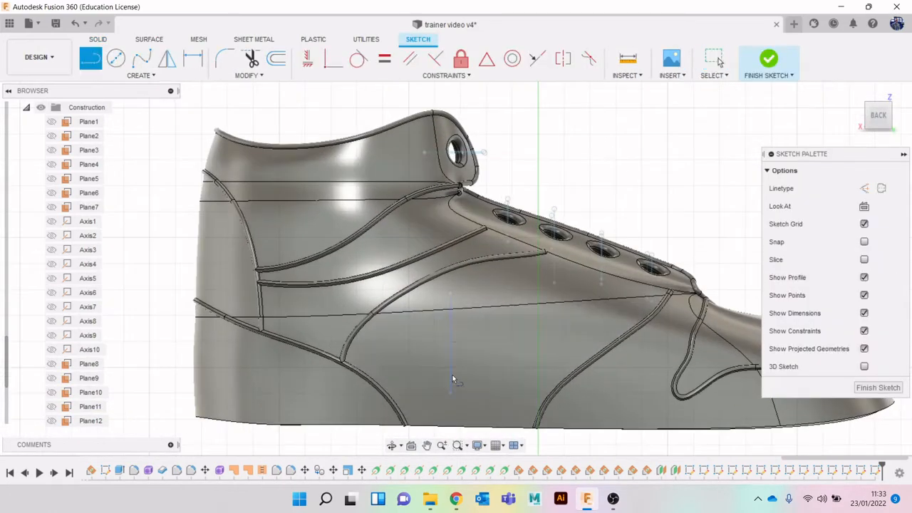
click(476, 292)
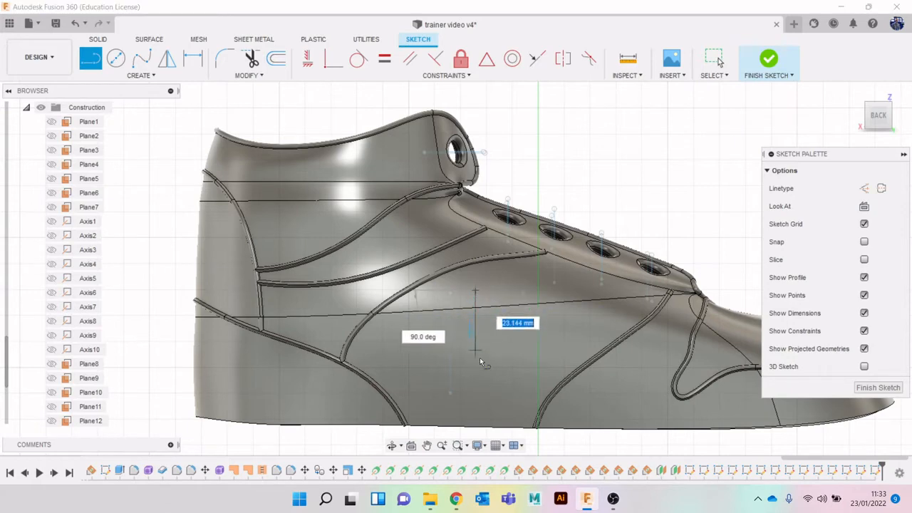
click(504, 406)
key(Escape)
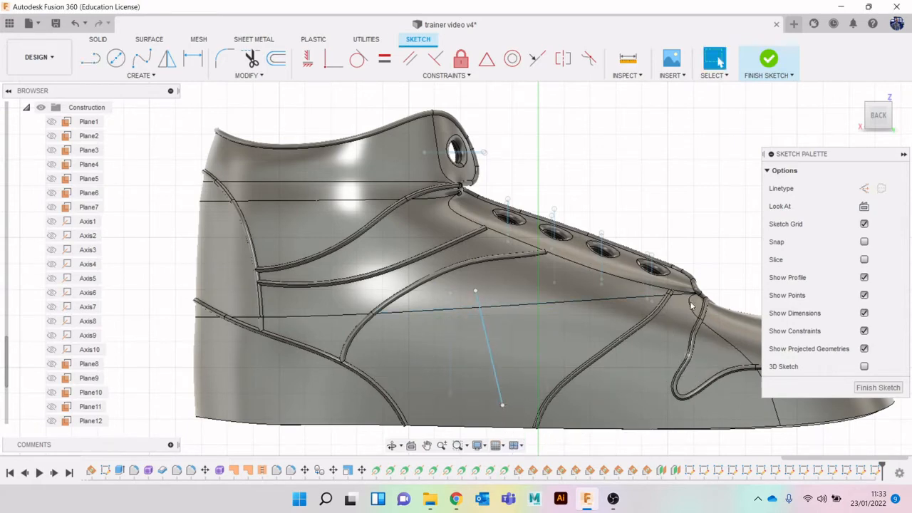
click(770, 60)
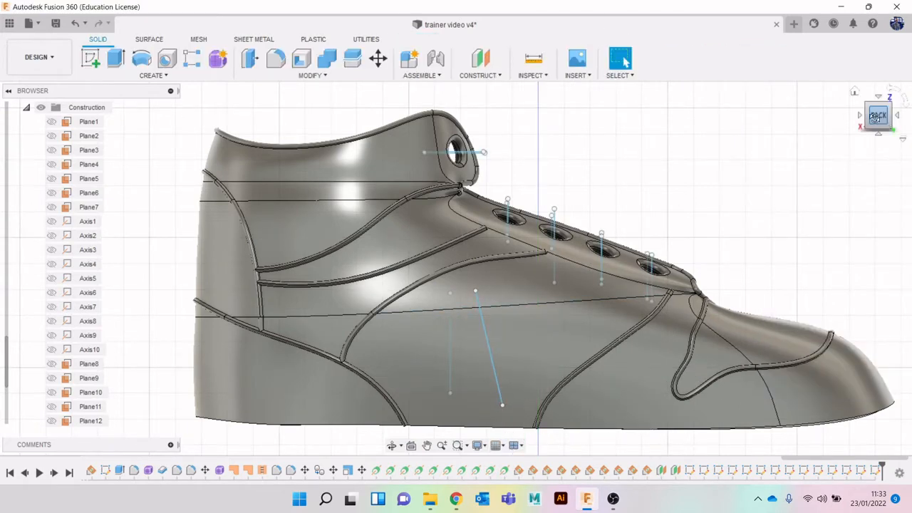
Try to reposition the upper endpoint of the top lace eyelet's guide line on the side with the new slanted line
drag(875, 118, 831, 135)
scroll(826, 283, down, 2)
middle_drag(810, 277, 633, 240)
scroll(637, 302, down, 1)
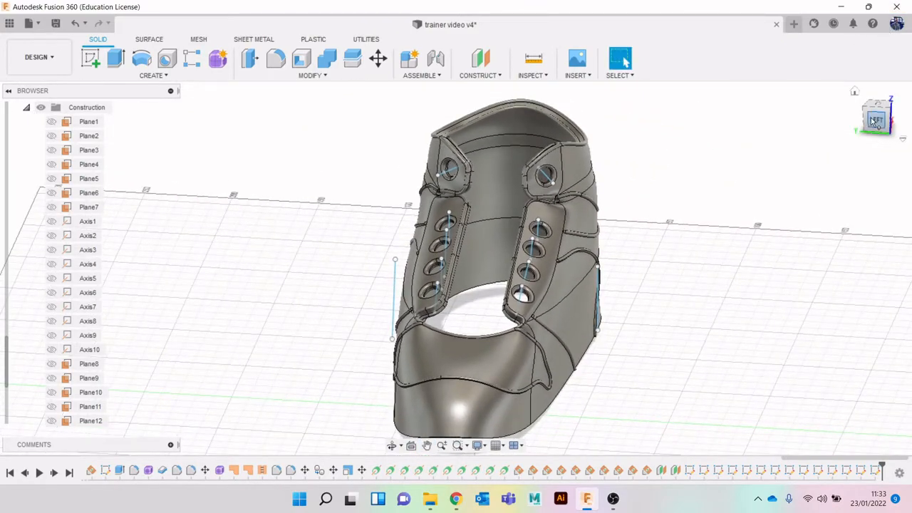
mouse_move(875, 122)
mouse_down()
mouse_move(879, 104)
mouse_move(904, 102)
mouse_move(904, 117)
mouse_move(849, 65)
mouse_up()
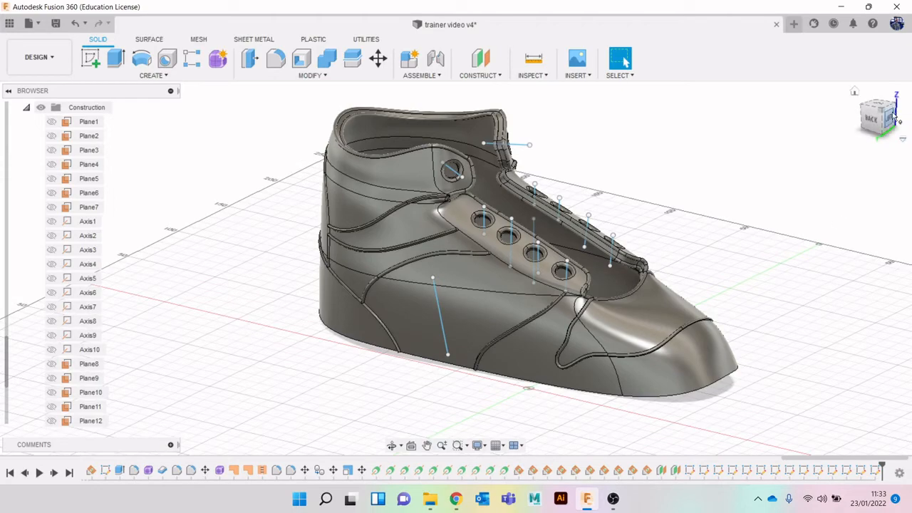
mouse_move(886, 124)
mouse_down()
mouse_move(866, 157)
mouse_move(875, 80)
mouse_move(859, 116)
mouse_move(891, 114)
mouse_move(883, 132)
mouse_up()
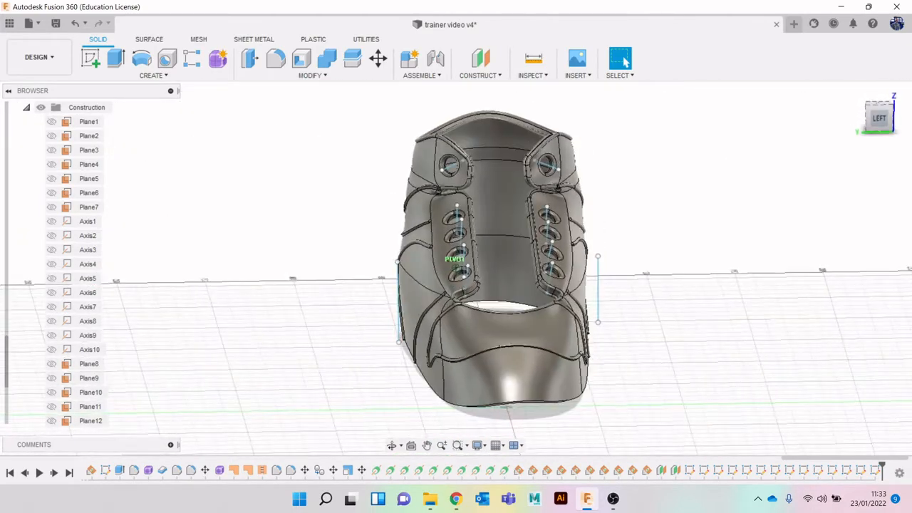
scroll(414, 203, up, 10)
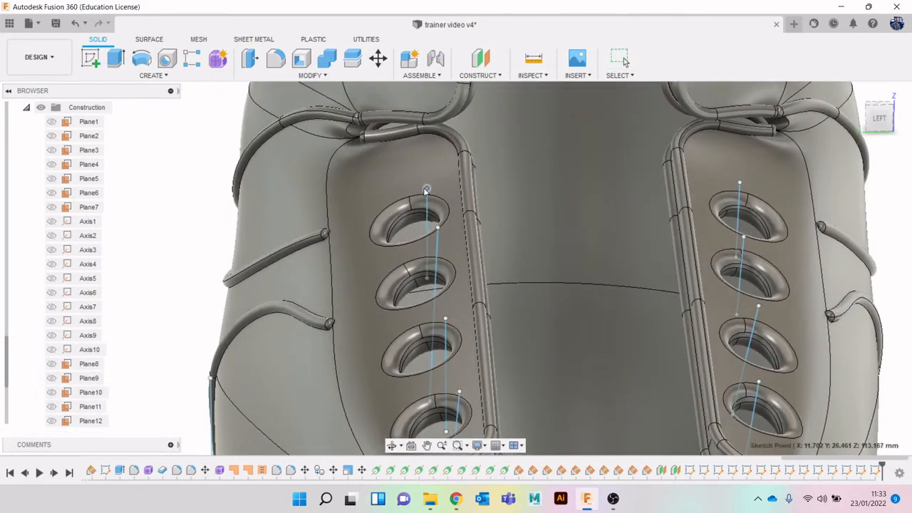
click(423, 219)
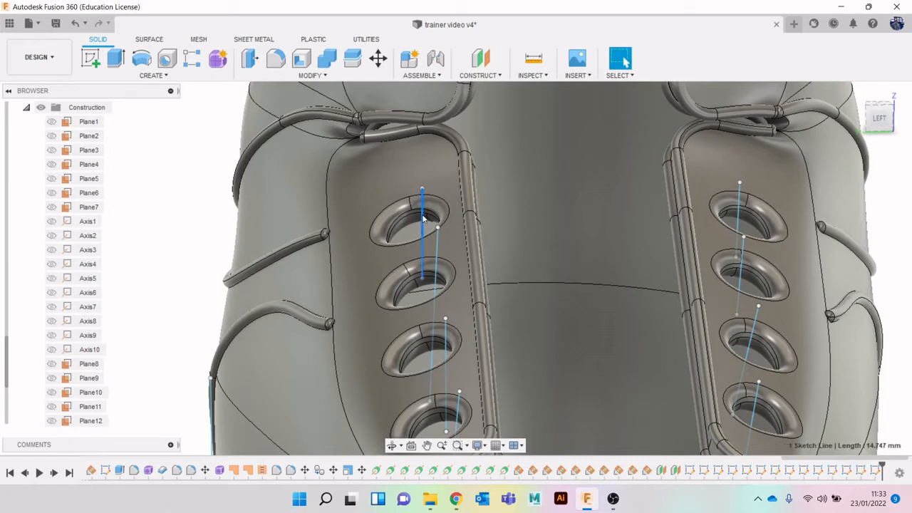
key(Escape)
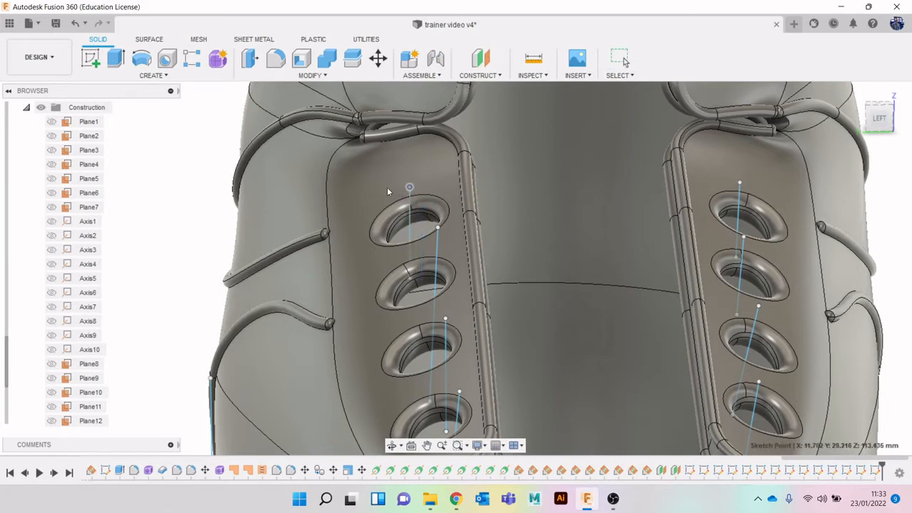
drag(409, 187, 427, 201)
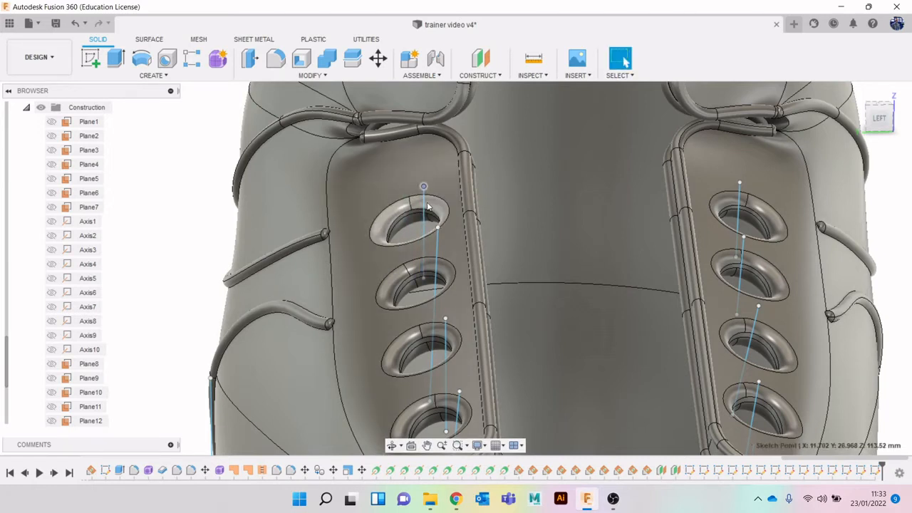
click(423, 211)
Open Sketch21 for editing, examine the top lace eyelet's guide line up close, and finish the sketch
scroll(25, 163, up, 1)
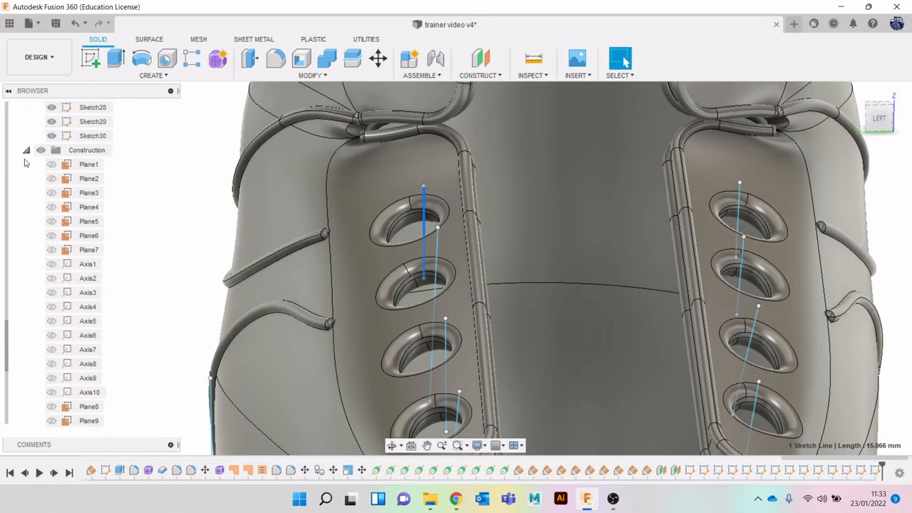
scroll(99, 205, up, 15)
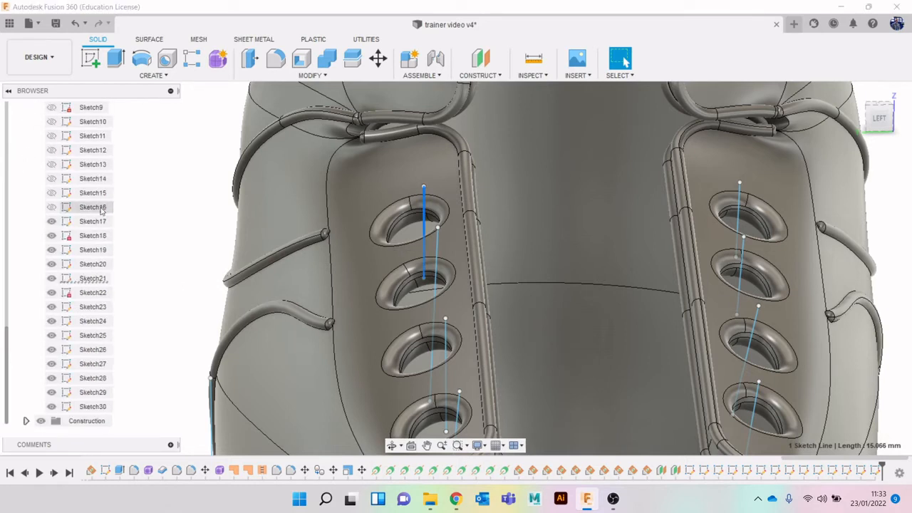
scroll(113, 255, down, 3)
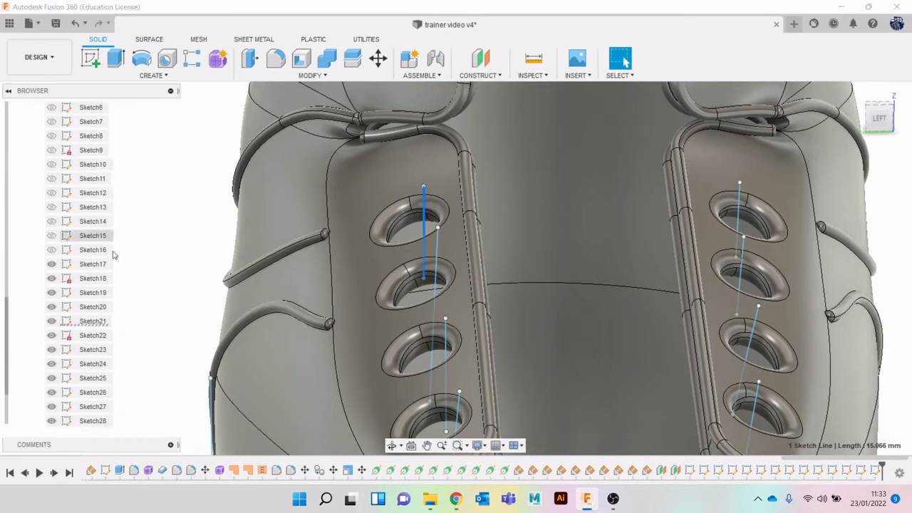
right_click(83, 325)
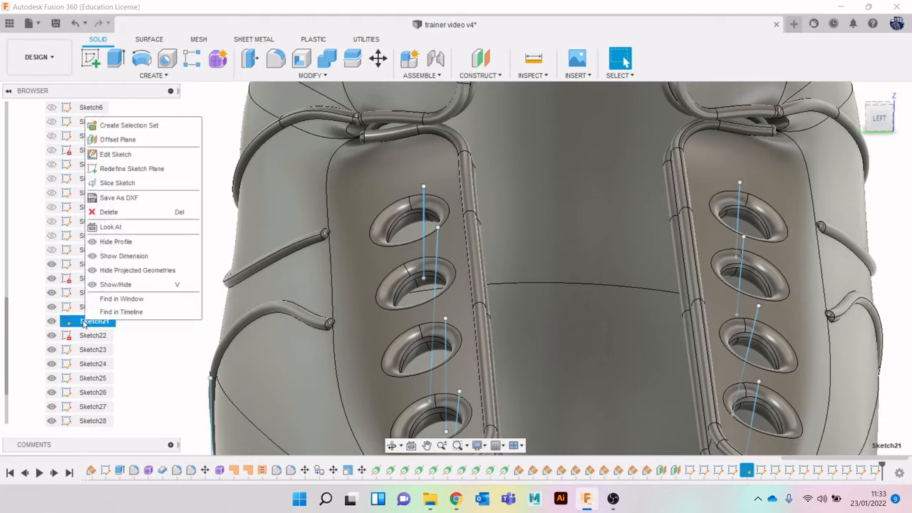
click(141, 155)
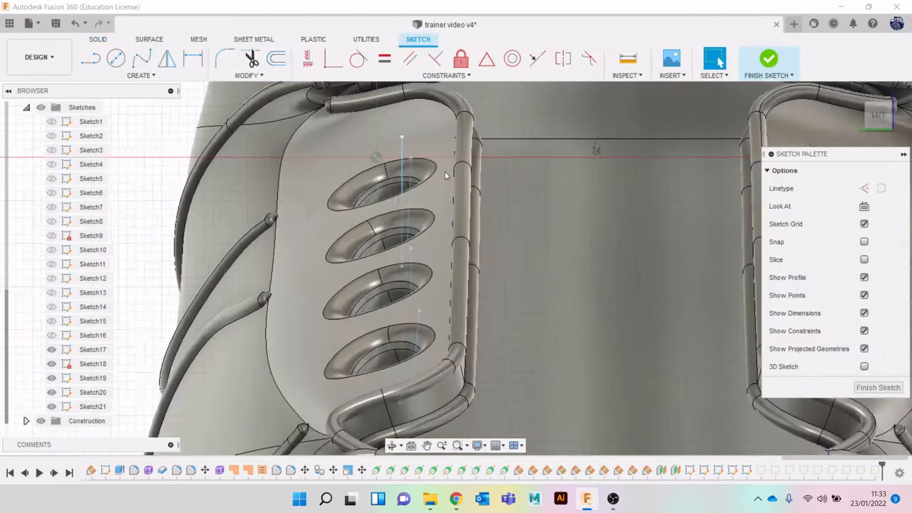
scroll(371, 227, up, 5)
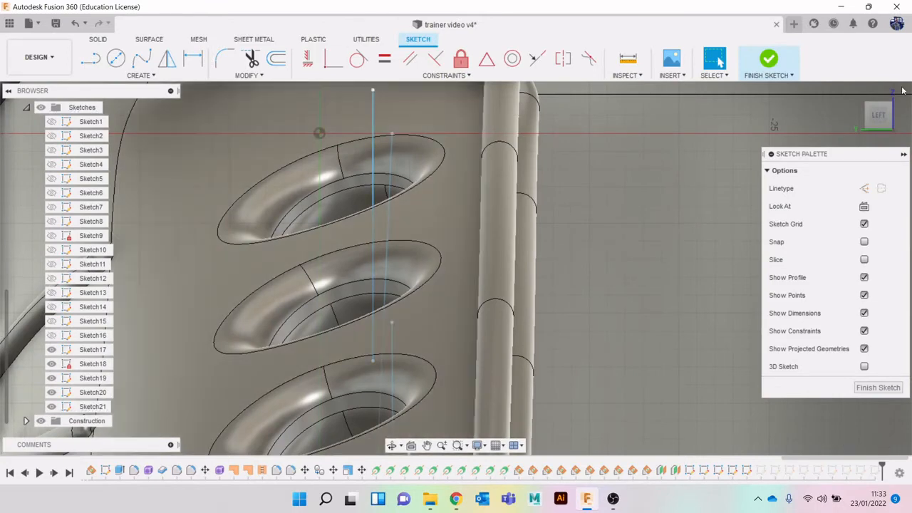
click(771, 60)
scroll(579, 283, down, 4)
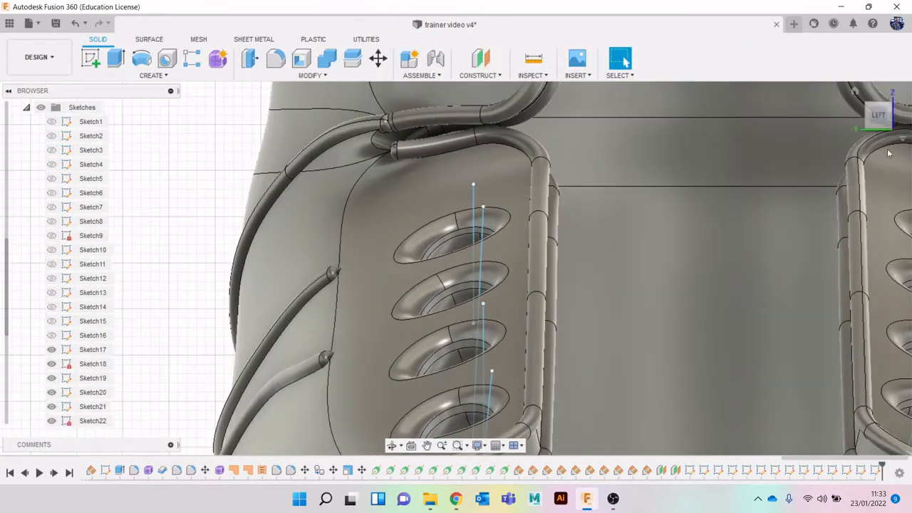
Move the top lace eyelet guide line's upper endpoint slightly forward and shift its lower endpoint inward so the line slants through the hole
mouse_move(889, 120)
mouse_down()
mouse_move(911, 128)
mouse_move(891, 116)
mouse_move(908, 119)
mouse_up()
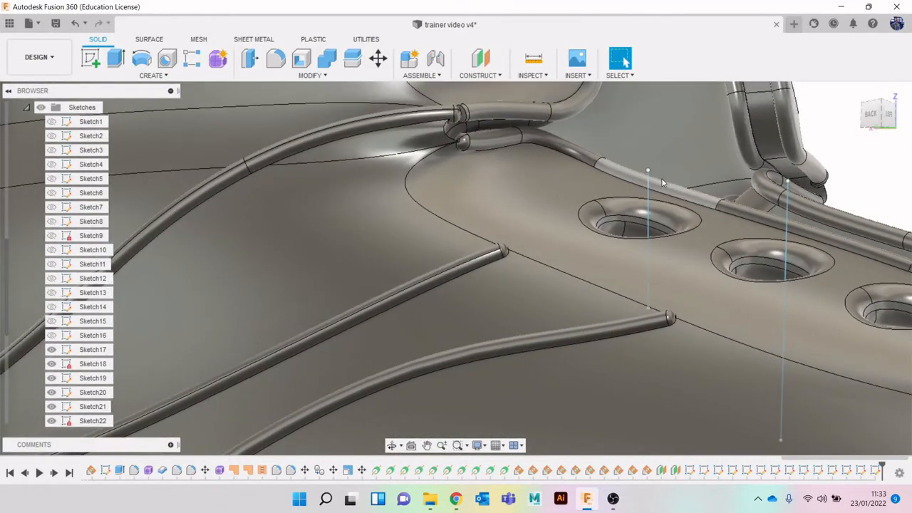
drag(647, 169, 660, 173)
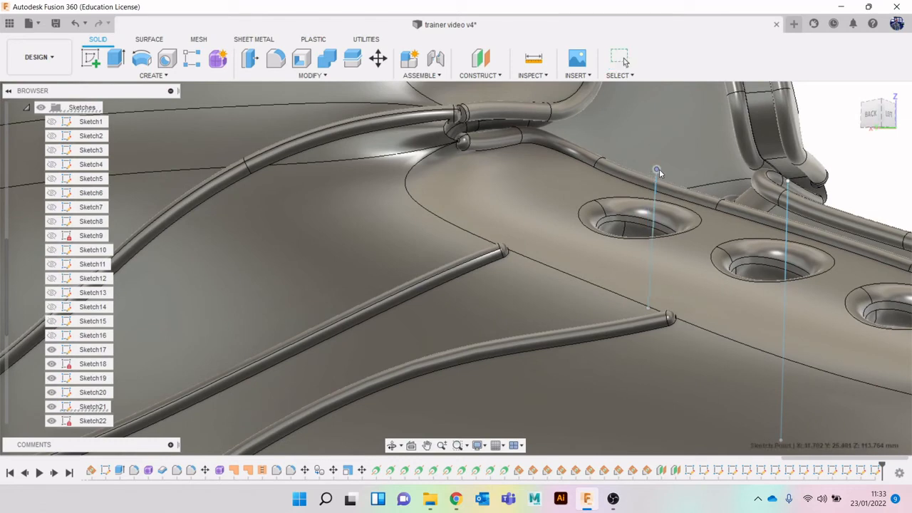
key(Escape)
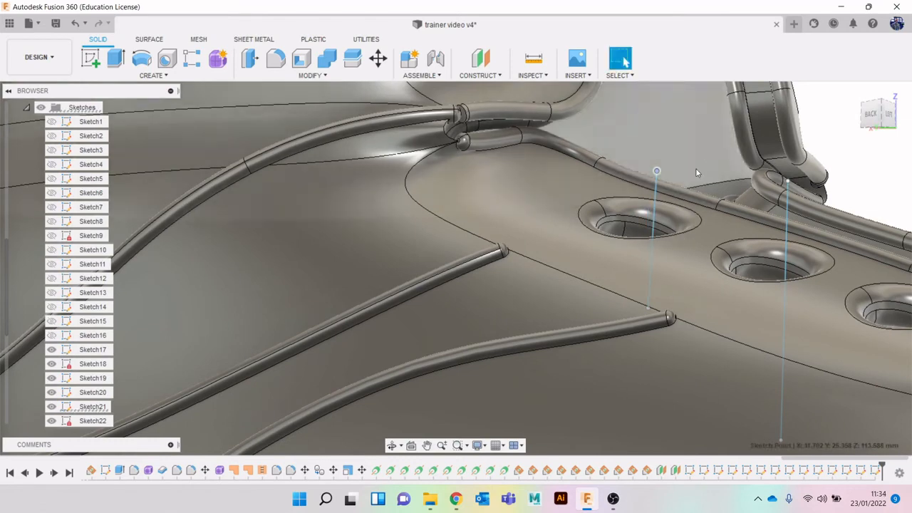
drag(871, 127, 876, 133)
double_click(874, 133)
click(284, 174)
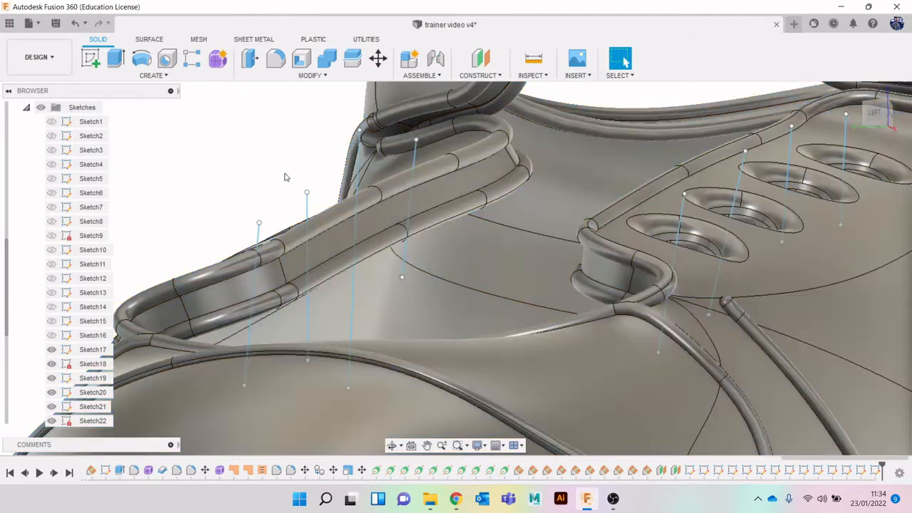
drag(402, 277, 430, 262)
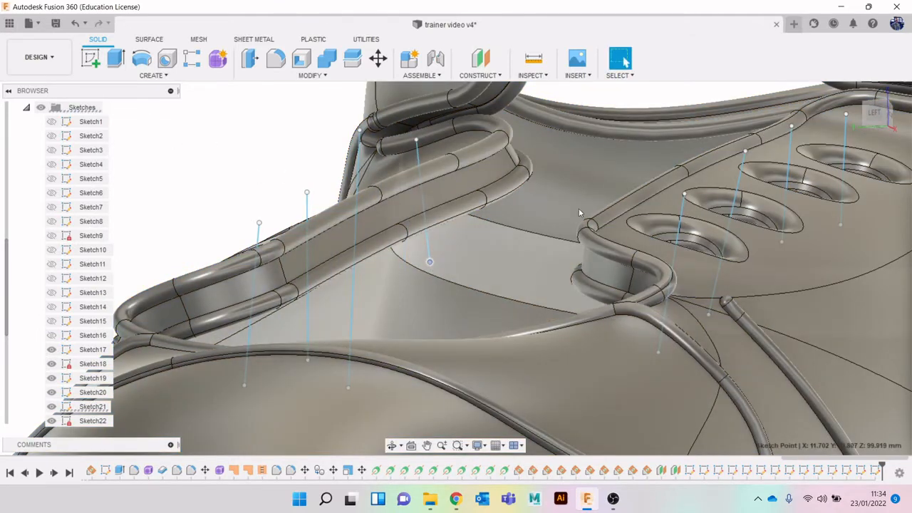
Adjust the guide line through the second lace eyelet and shorten it by raising its lower endpoint
click(900, 112)
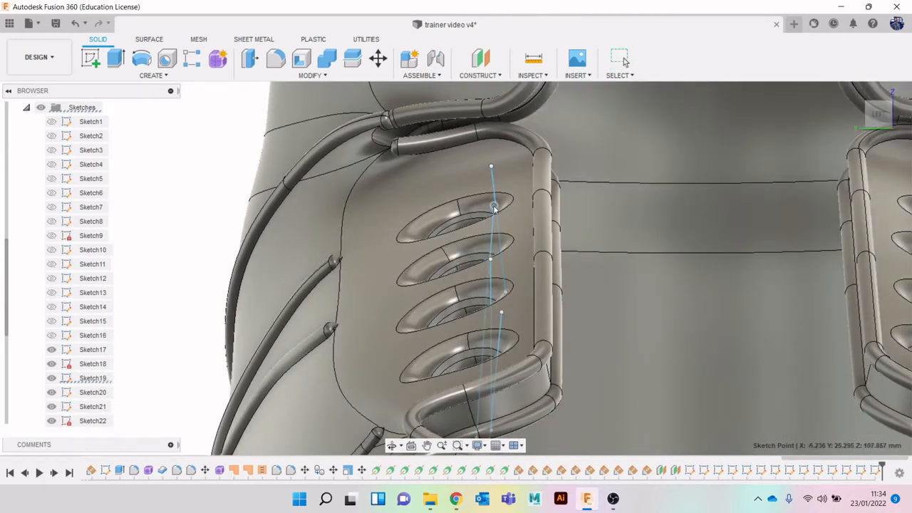
drag(882, 115, 862, 115)
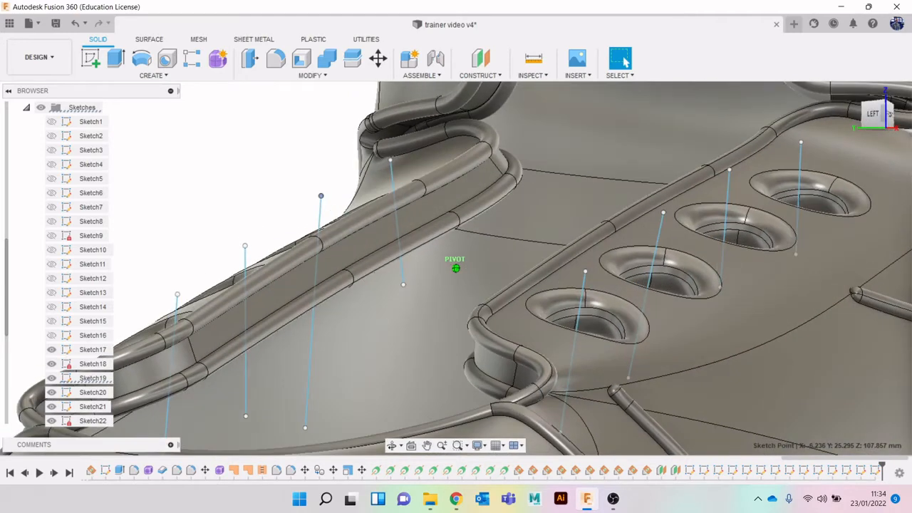
middle_drag(331, 424, 389, 386)
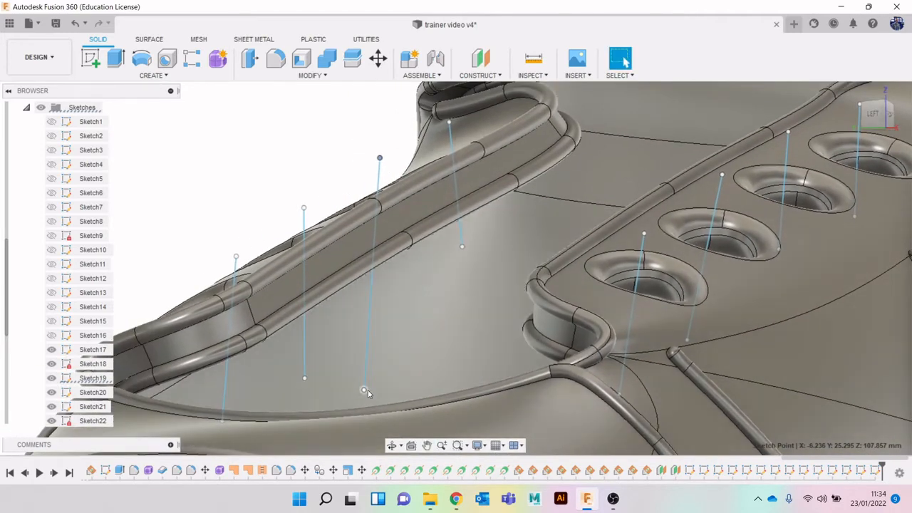
drag(368, 392, 382, 332)
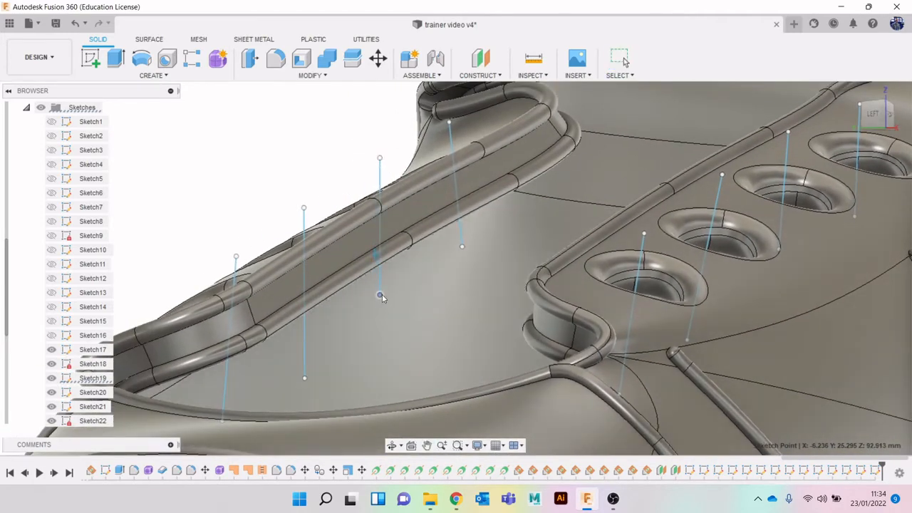
scroll(503, 202, down, 3)
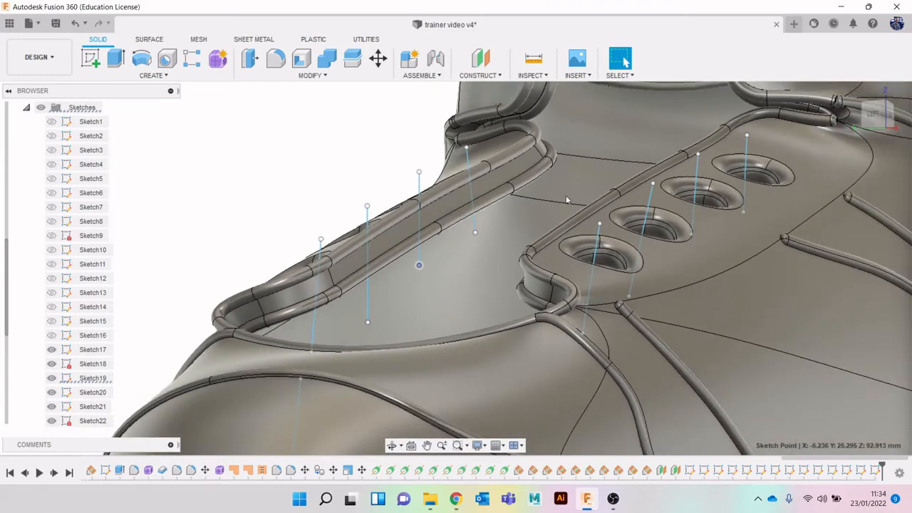
Raise the lower endpoints of the second, third and fourth lace eyelet guide lines on the back-view side, and the fourth line's upper endpoint slightly
drag(878, 116, 911, 111)
click(880, 120)
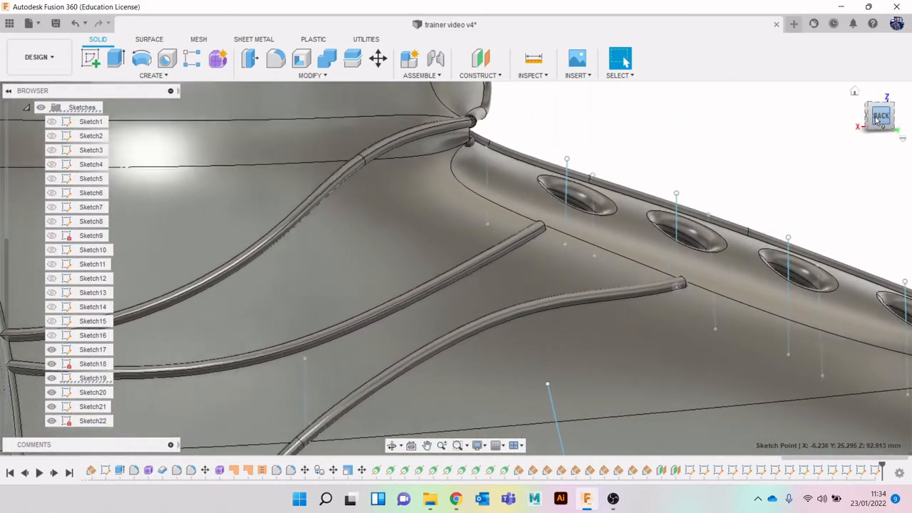
middle_drag(772, 172, 601, 140)
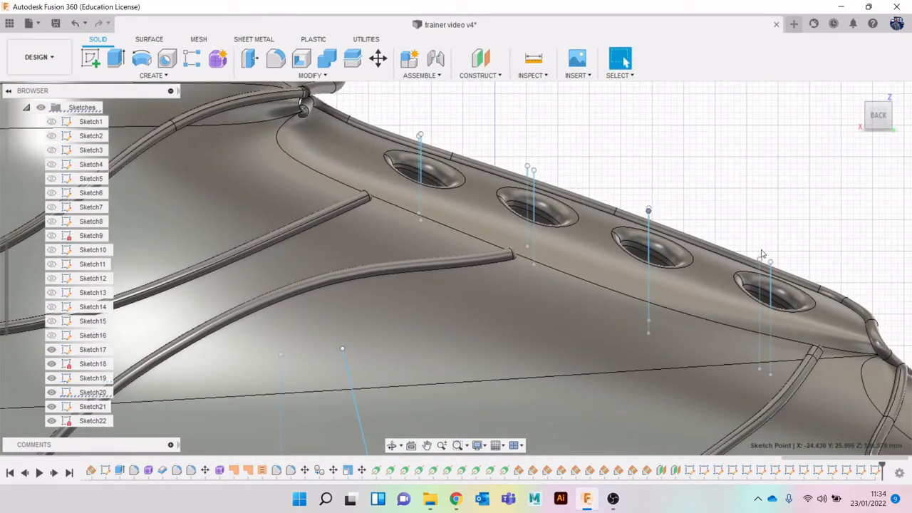
drag(771, 261, 771, 255)
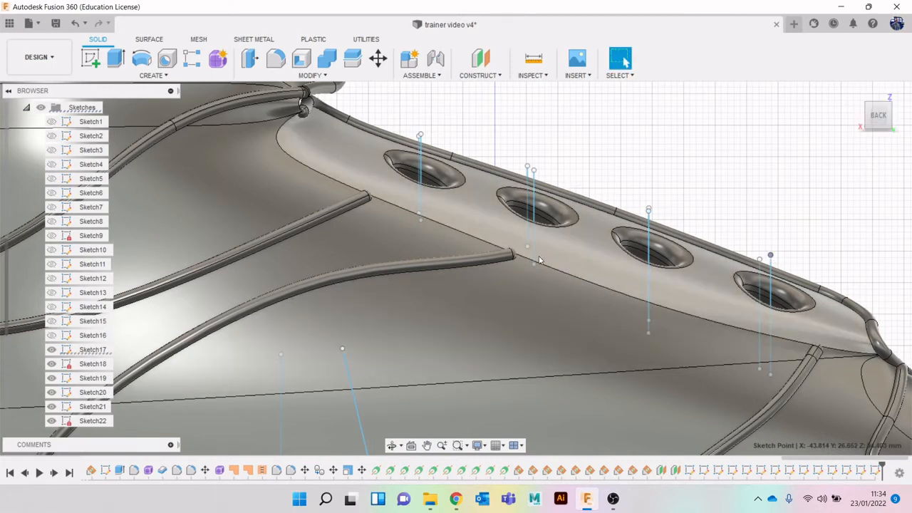
drag(536, 264, 536, 259)
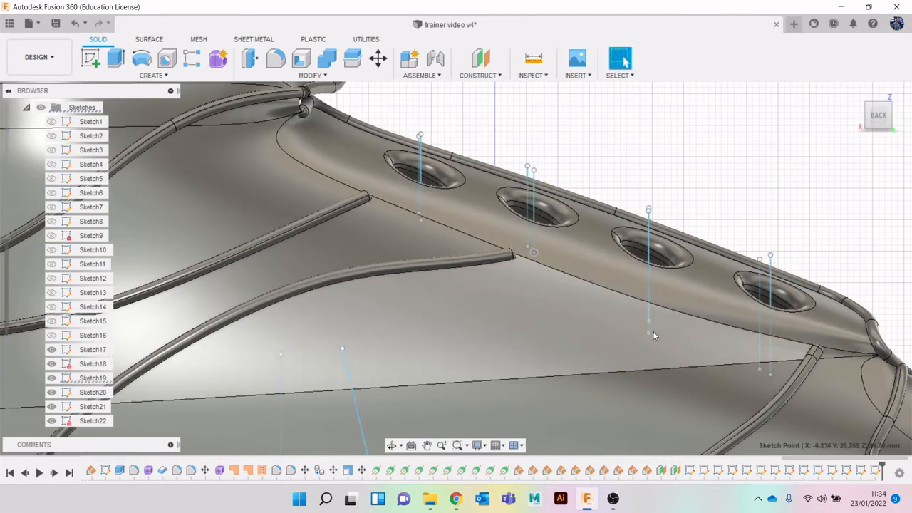
drag(650, 332, 655, 293)
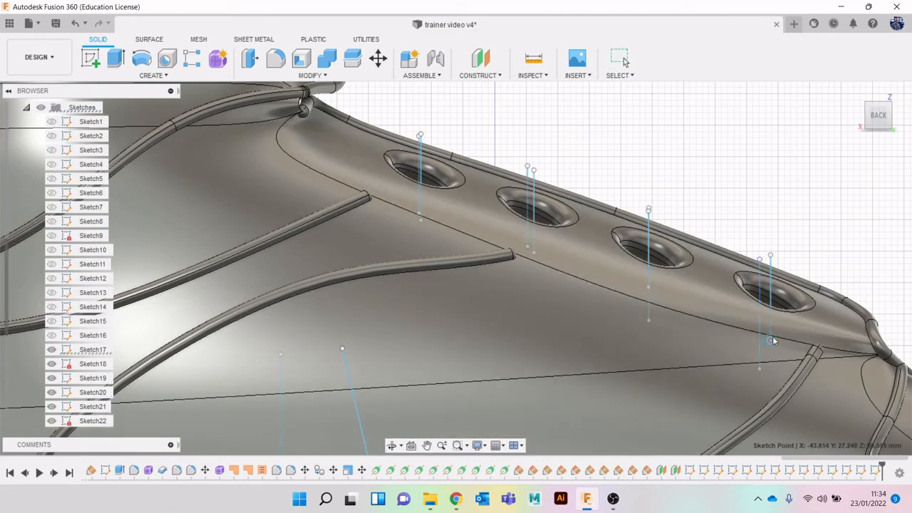
Fine-tune the lower endpoints of the third and fourth eyelet guide lines on the same side so both lines run through their holes
mouse_move(882, 121)
mouse_down()
mouse_move(848, 135)
mouse_move(819, 133)
mouse_move(785, 110)
mouse_move(787, 81)
mouse_move(785, 98)
mouse_up()
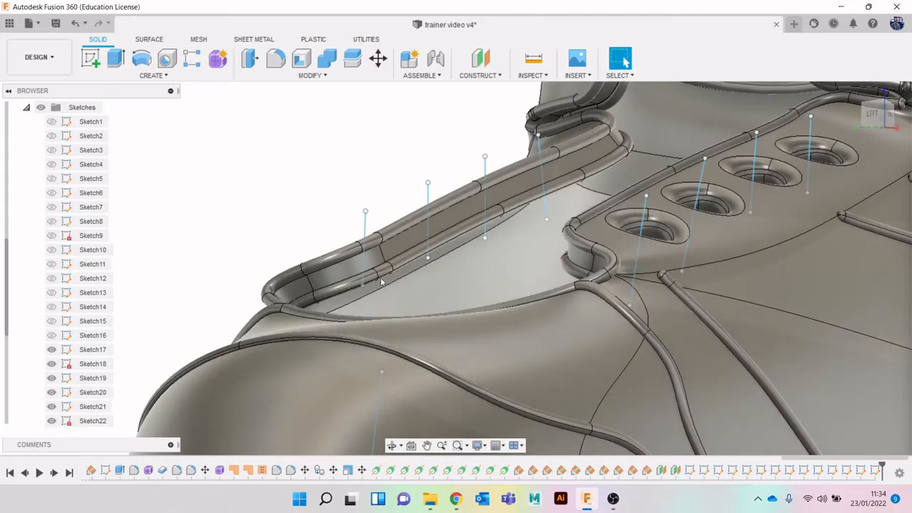
click(362, 293)
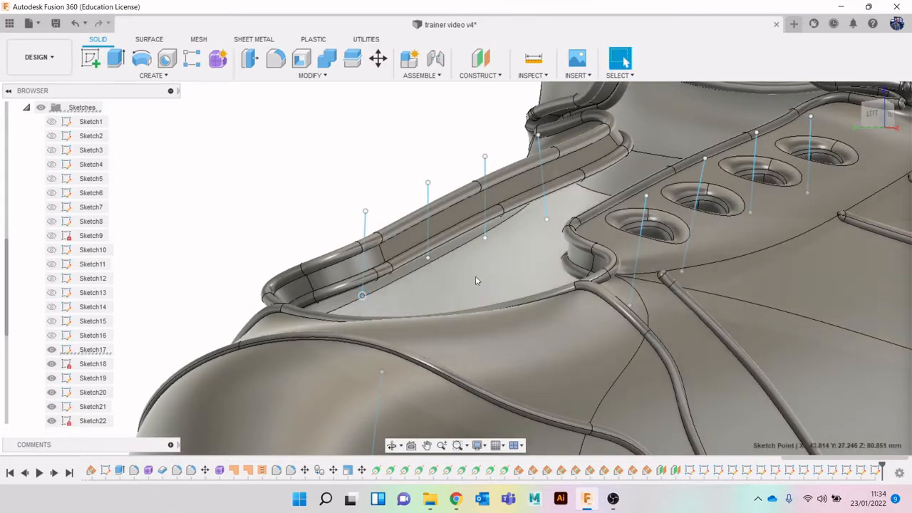
click(430, 260)
scroll(484, 237, down, 1)
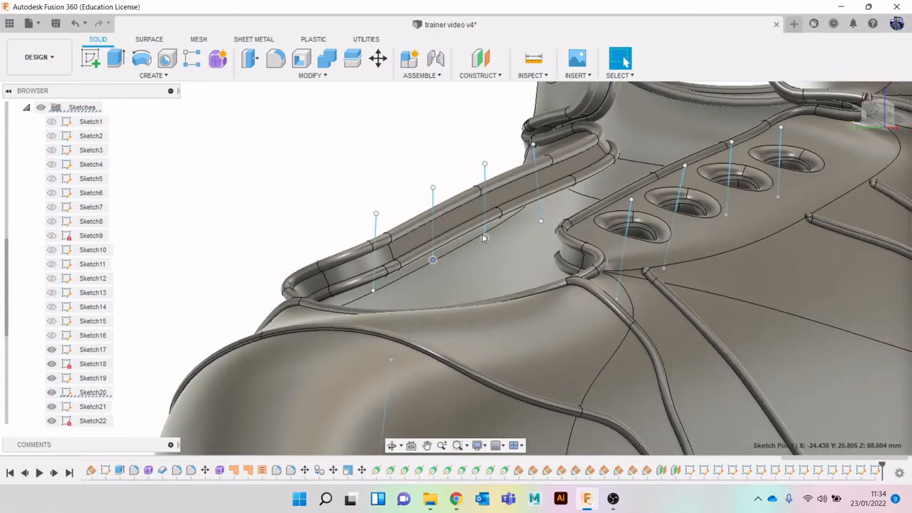
Adjust both endpoints of the guide lines through the top two lace eyelets on the opposite side of the trainer
drag(900, 119, 910, 127)
middle_drag(574, 213, 601, 358)
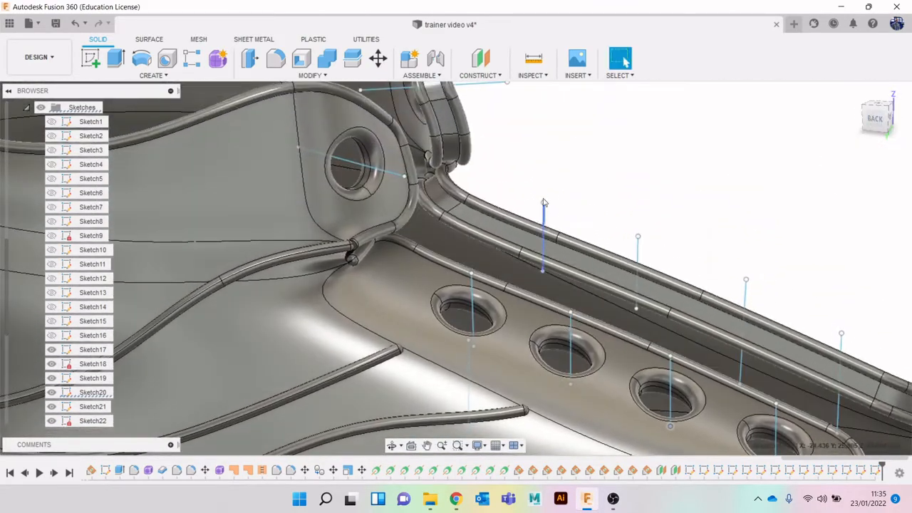
scroll(549, 184, up, 1)
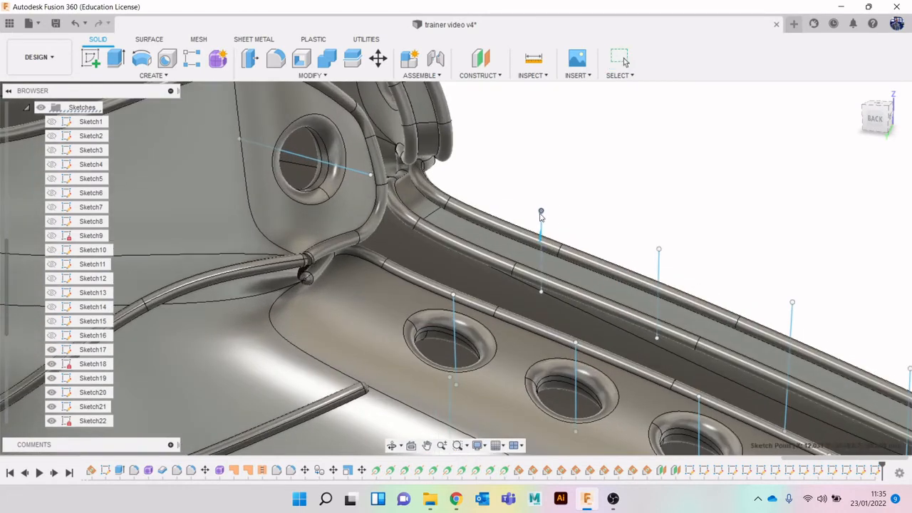
click(541, 294)
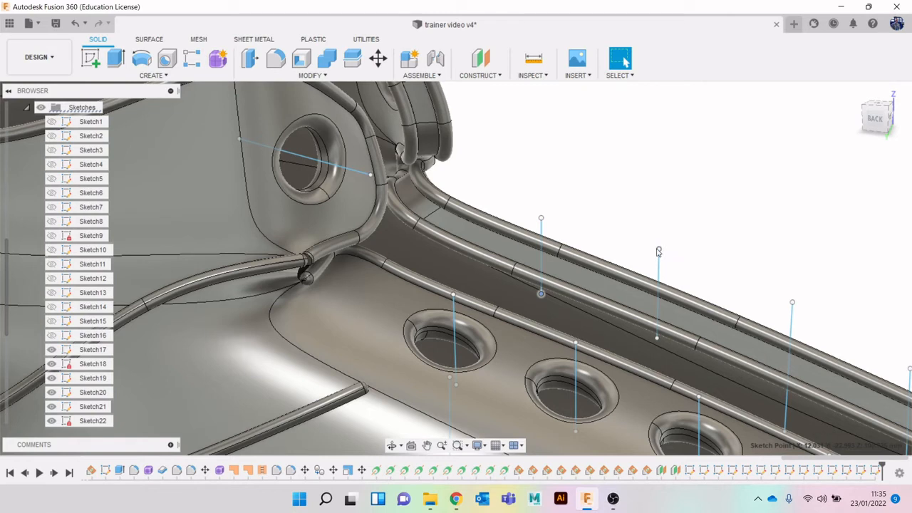
drag(657, 266, 657, 272)
drag(656, 339, 656, 341)
drag(657, 273, 661, 264)
Reposition the third eyelet guide line's upper and lower endpoints on the opposite side, and adjust the fourth line's lower endpoint
middle_drag(712, 262, 667, 226)
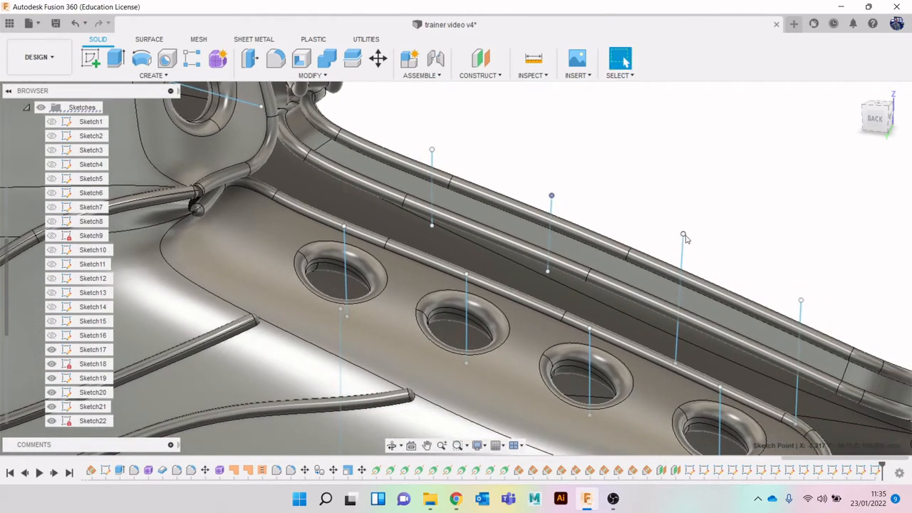
middle_drag(696, 274, 680, 232)
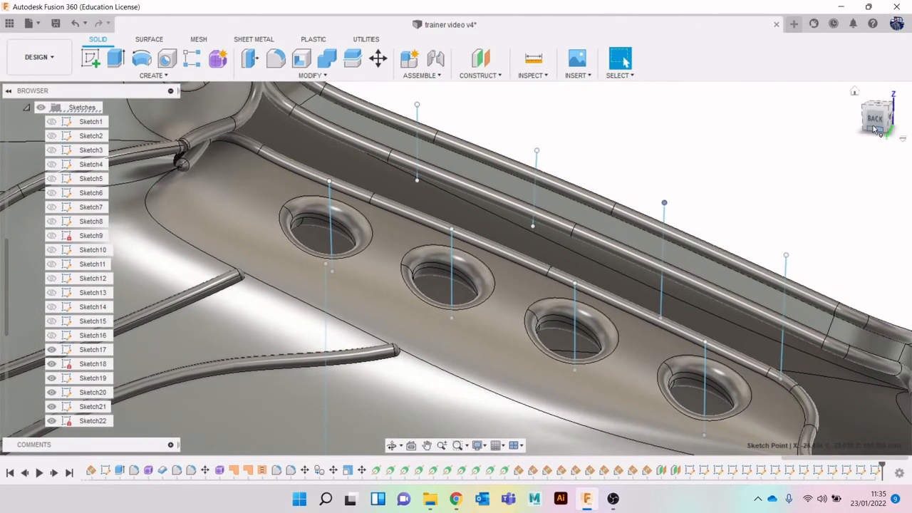
drag(875, 123, 869, 136)
drag(667, 275, 671, 261)
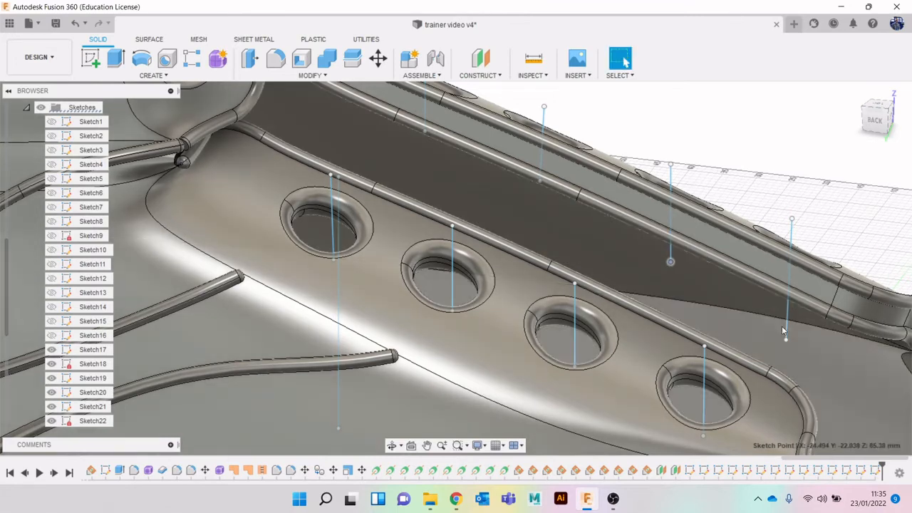
scroll(786, 325, down, 3)
scroll(783, 328, up, 2)
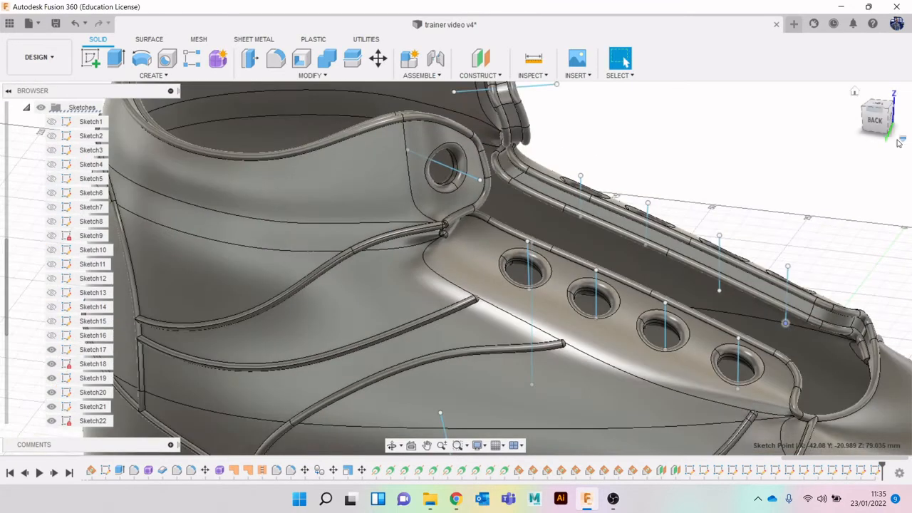
Refine the lower endpoints of the second and top eyelet guide lines on the opposite side so they slant through the holes
mouse_move(888, 119)
mouse_down()
mouse_move(851, 108)
mouse_move(873, 109)
mouse_up()
scroll(677, 303, up, 5)
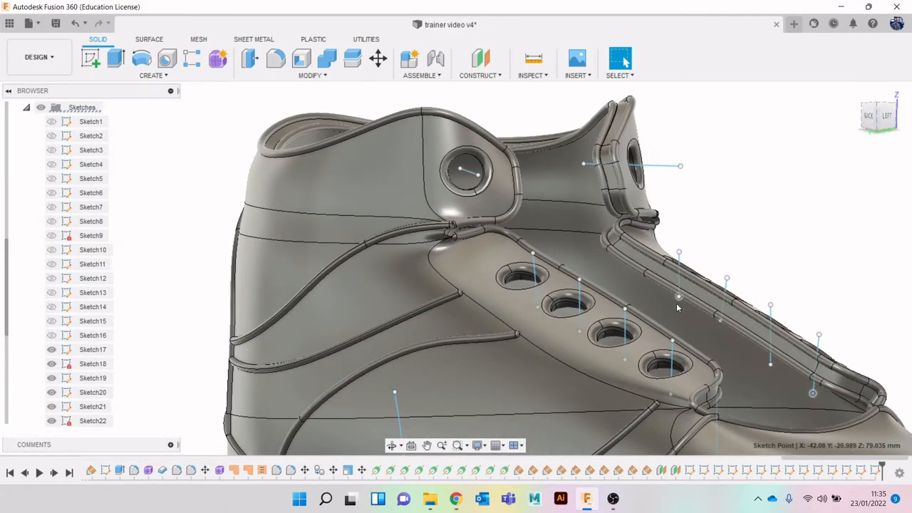
scroll(713, 325, up, 2)
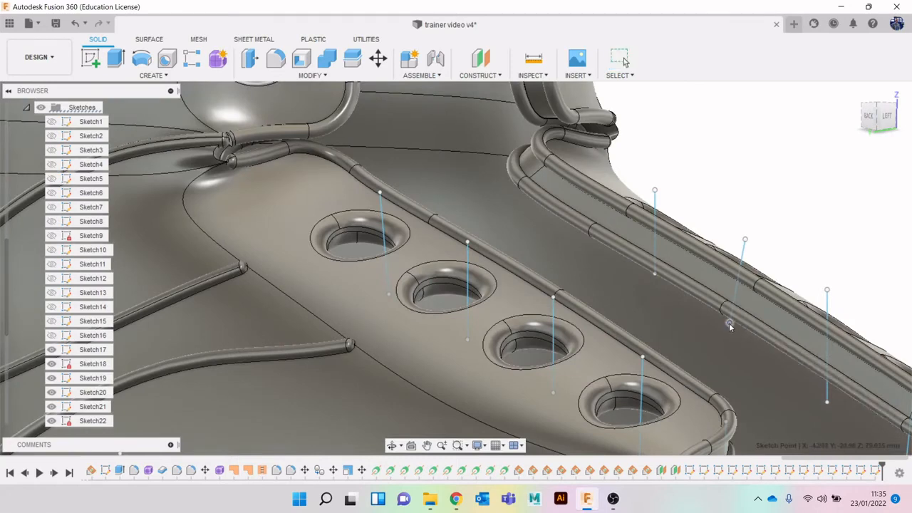
click(729, 325)
scroll(653, 278, down, 3)
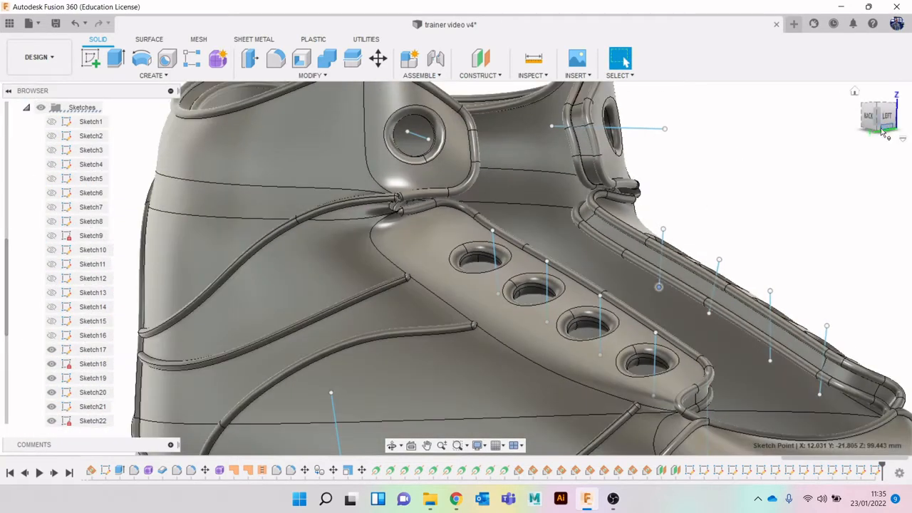
Viewed from above, reposition both endpoints of the guide lines through the two ankle collar eyelets to align them with the holes
click(882, 133)
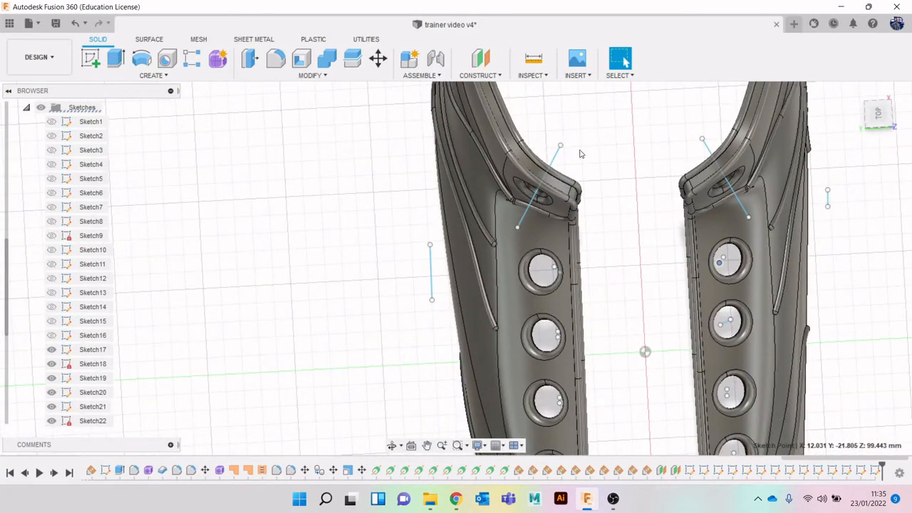
drag(563, 148, 569, 161)
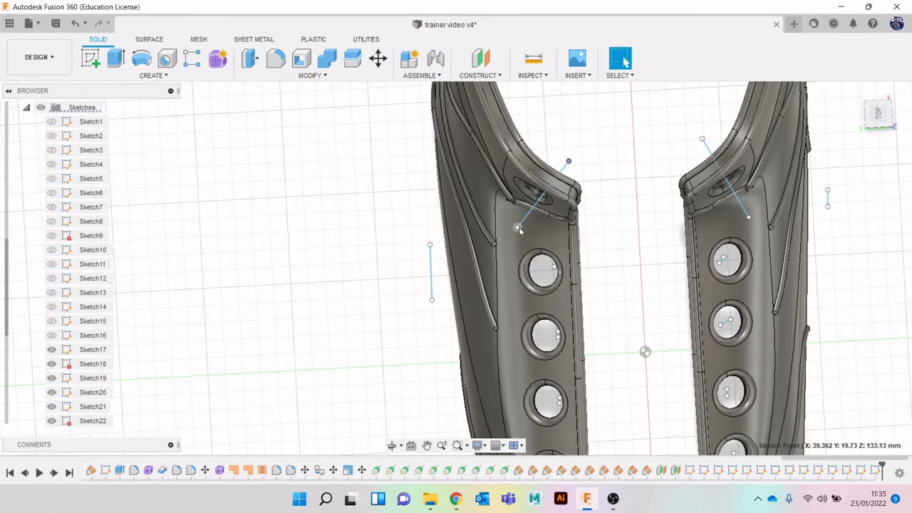
drag(518, 228, 497, 213)
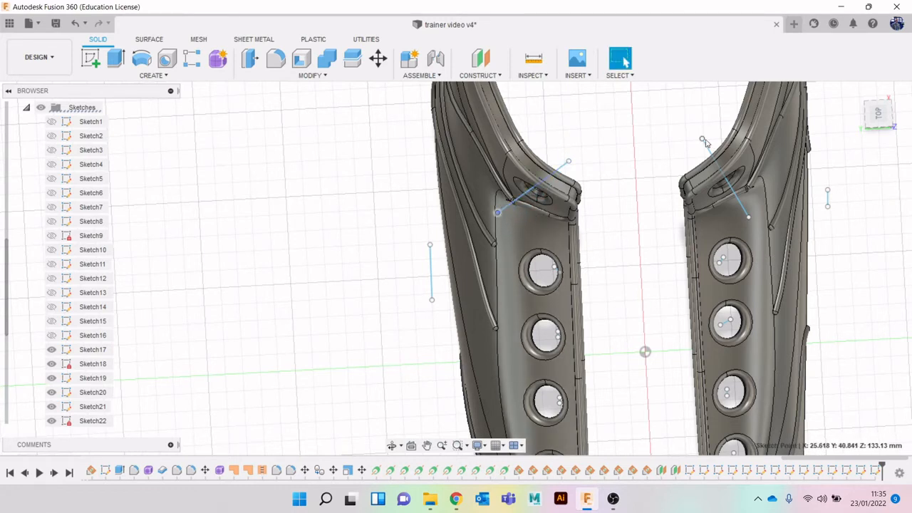
drag(702, 140, 691, 150)
drag(750, 219, 743, 217)
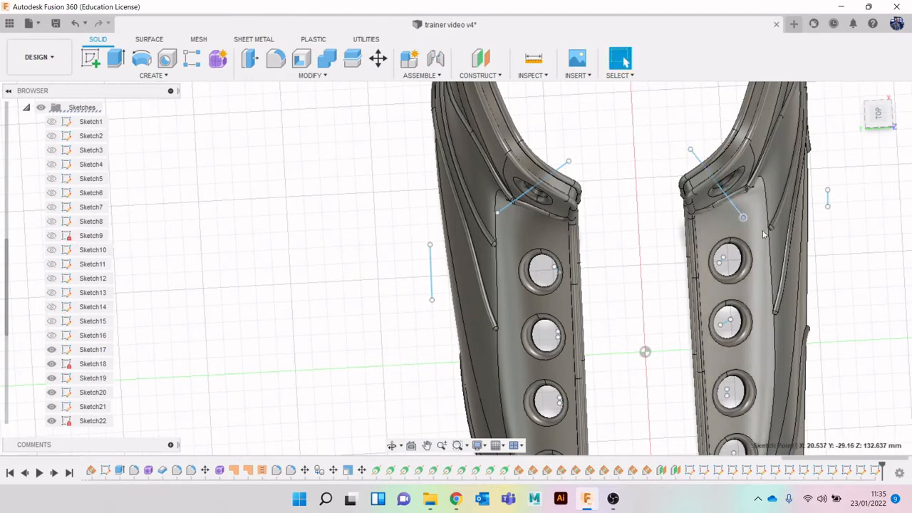
Move the toe-side endpoint of the short line beside the trainer 4.238 mm outward along Z with Move/Copy
mouse_move(882, 119)
mouse_down()
mouse_move(901, 97)
mouse_move(880, 119)
mouse_up()
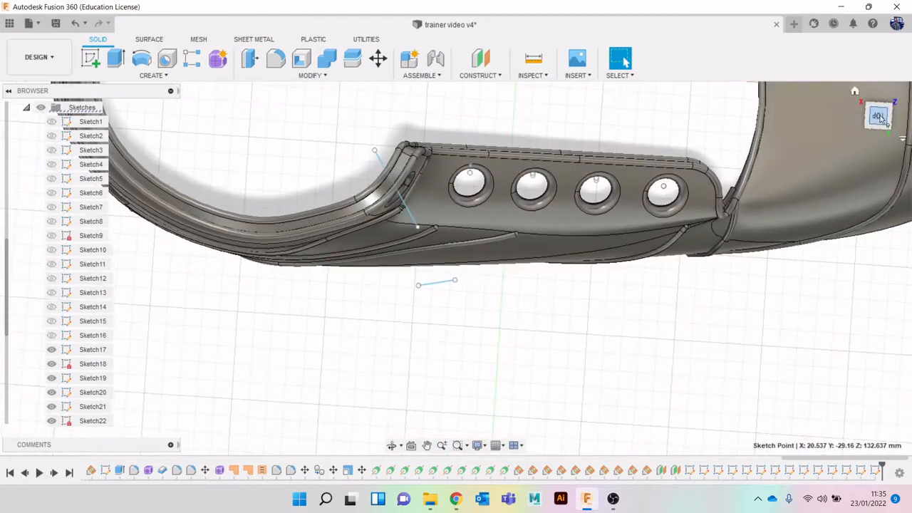
click(887, 115)
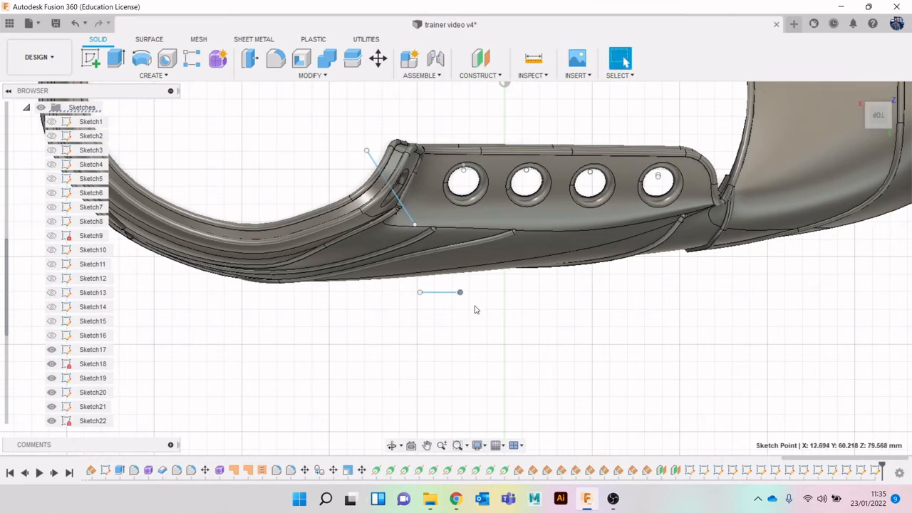
right_click(476, 308)
click(479, 305)
right_click(508, 305)
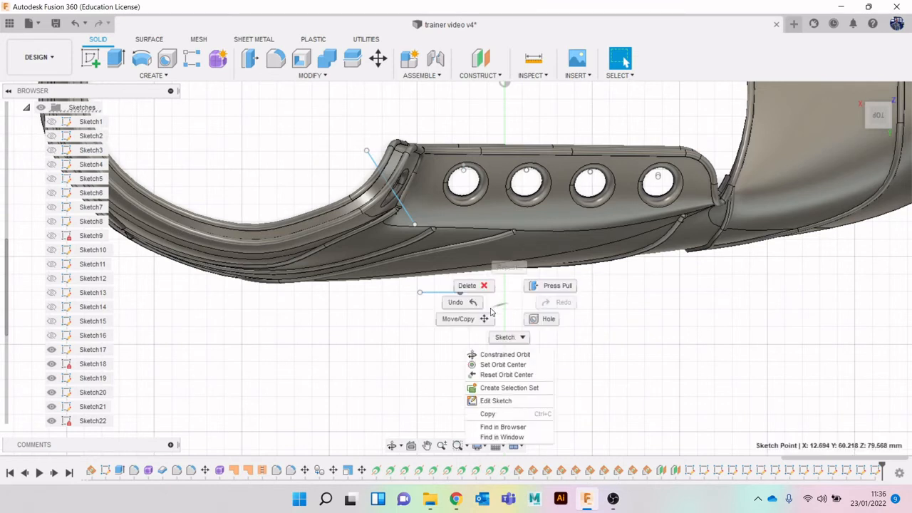
click(458, 319)
drag(461, 326, 460, 344)
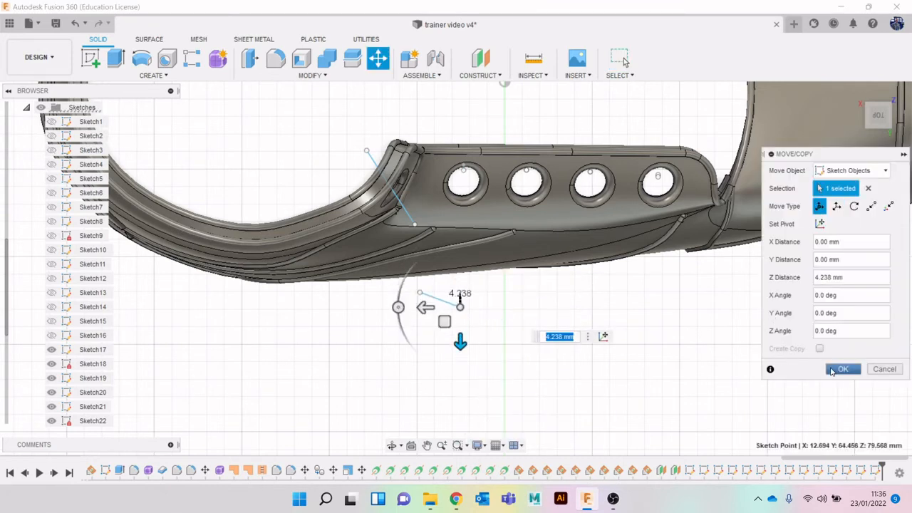
click(833, 371)
Move the same endpoint of the side line downward along Y with Move/Copy so the line slopes steeply down toward the toe
mouse_move(880, 119)
mouse_down()
mouse_move(876, 89)
mouse_move(857, 78)
mouse_move(883, 122)
mouse_up()
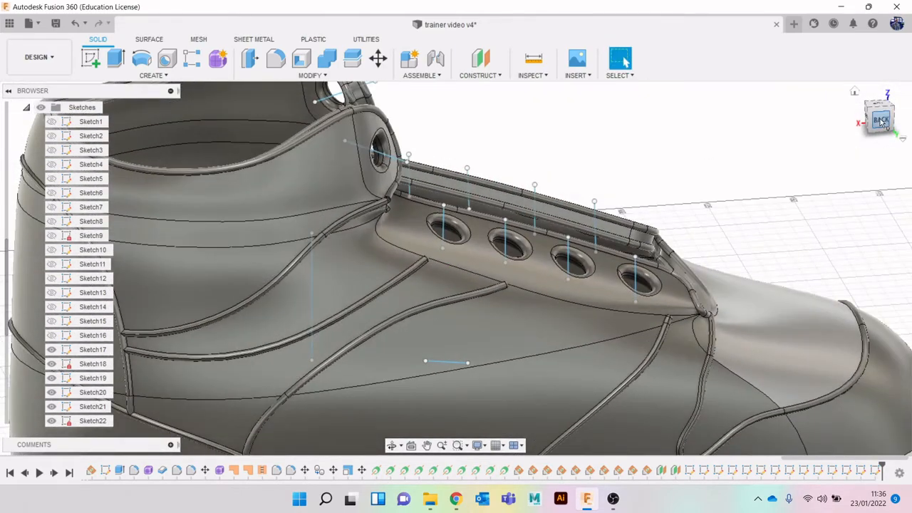
click(881, 120)
click(881, 122)
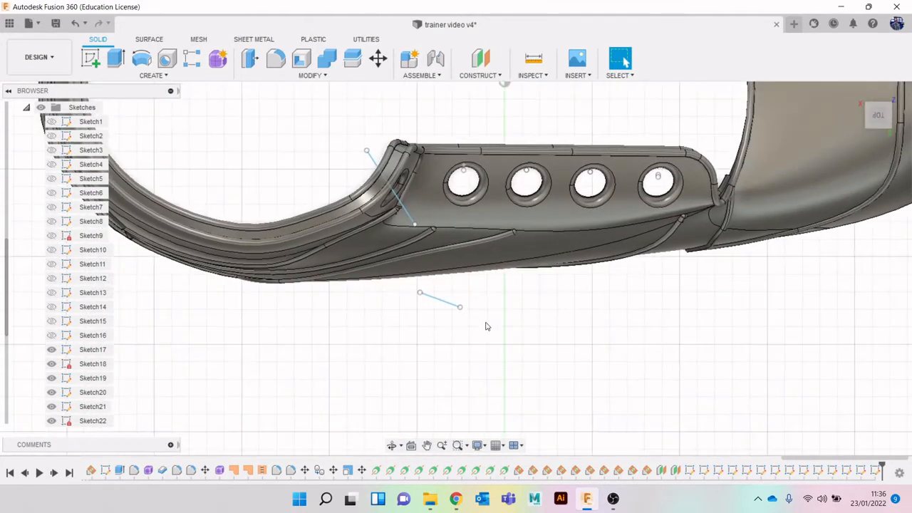
mouse_move(449, 321)
mouse_down()
mouse_move(492, 312)
mouse_move(490, 295)
mouse_up()
right_click(512, 297)
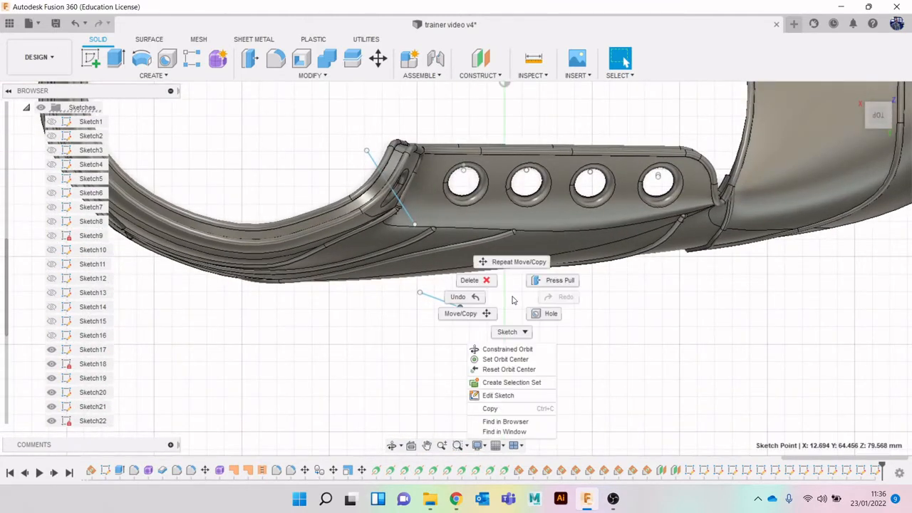
click(461, 314)
click(880, 125)
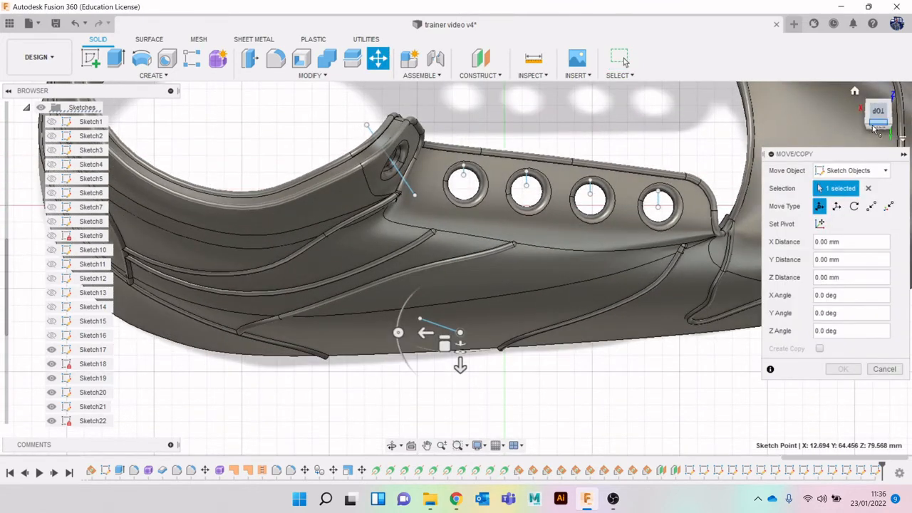
click(876, 130)
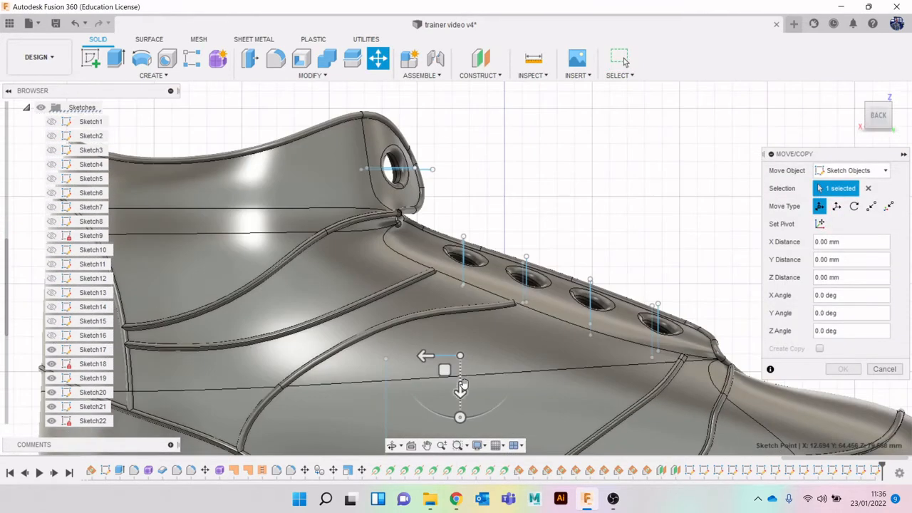
drag(462, 385, 463, 443)
middle_drag(463, 443, 461, 343)
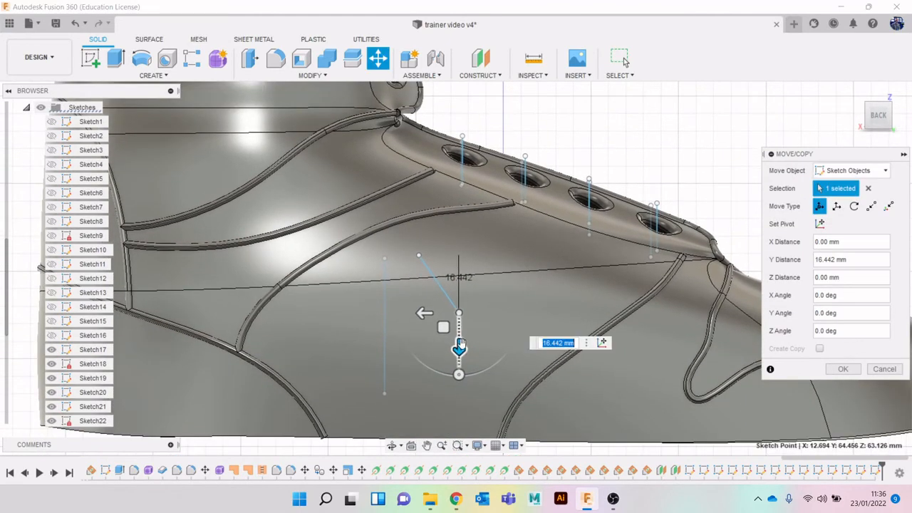
drag(460, 345, 460, 369)
click(830, 368)
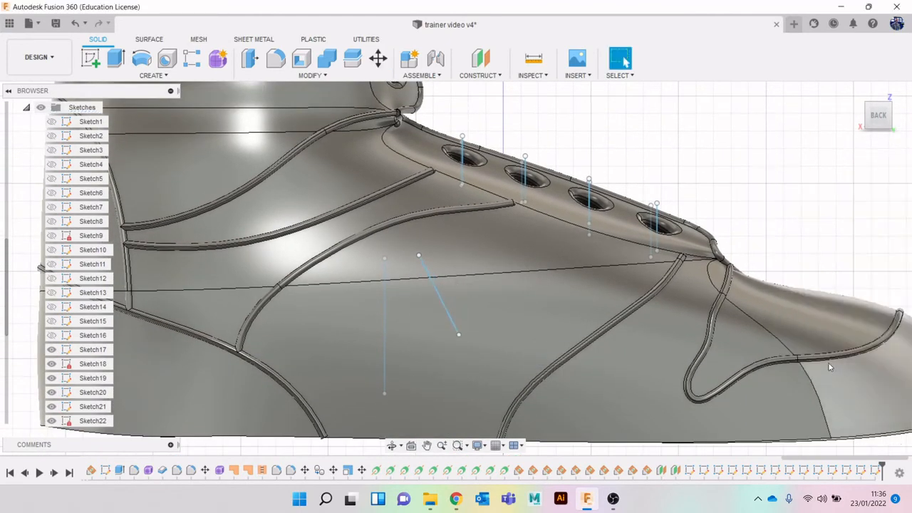
scroll(668, 341, down, 2)
mouse_move(878, 129)
mouse_down()
mouse_move(788, 130)
mouse_move(743, 158)
mouse_move(738, 186)
mouse_up()
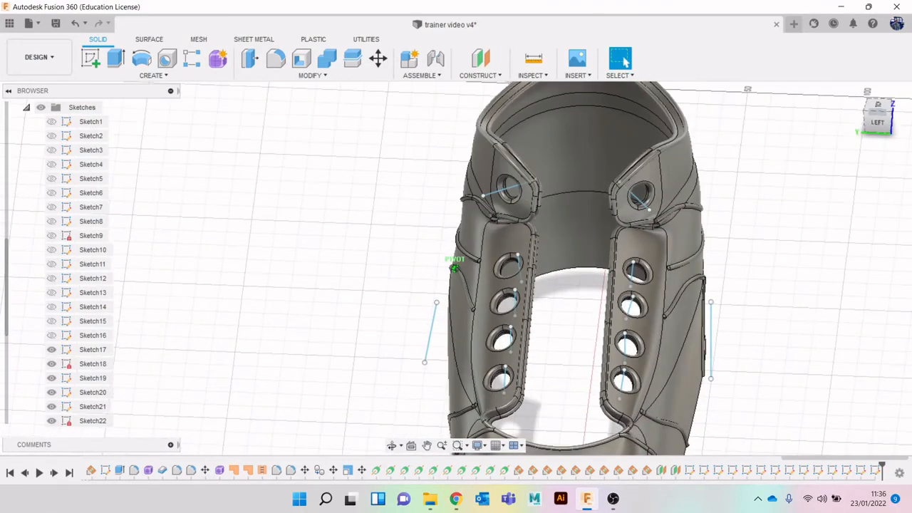
click(877, 105)
middle_drag(792, 230, 722, 201)
mouse_move(880, 116)
mouse_down()
mouse_move(852, 108)
mouse_move(825, 69)
mouse_up()
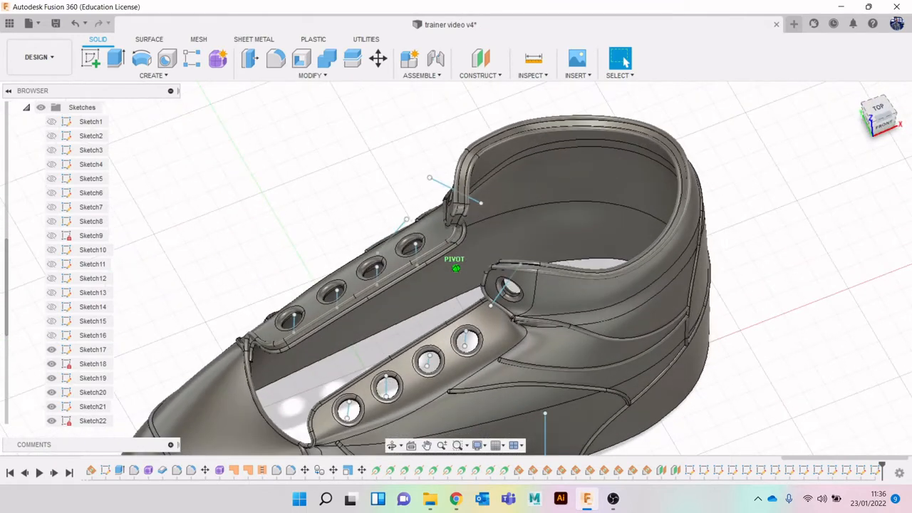
Move the lower endpoint of the vertical line beside the trainer's front-facing side 17.62 mm toward the toe along X with Move/Copy
middle_drag(843, 233, 820, 39)
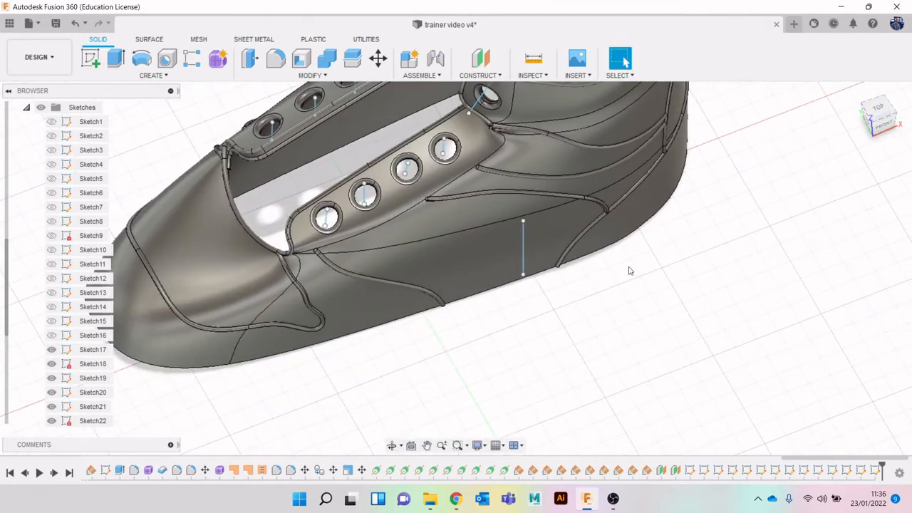
click(522, 275)
right_click(630, 305)
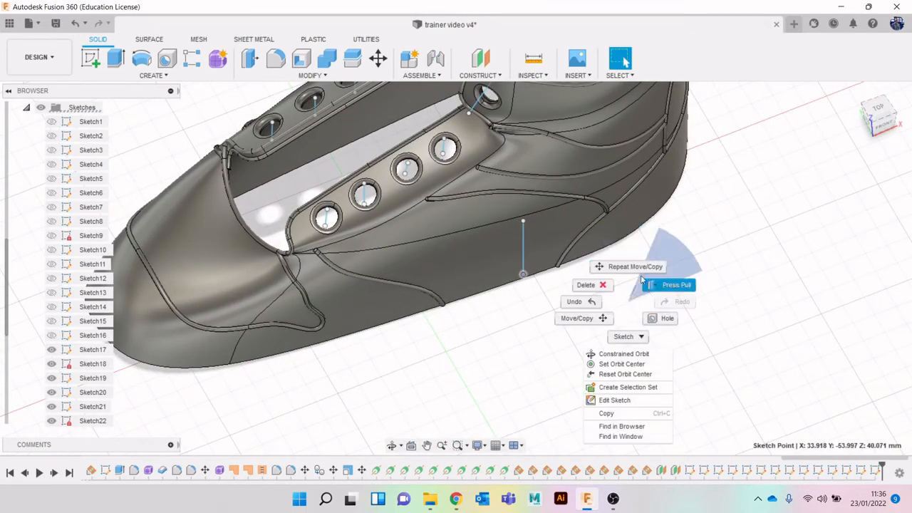
click(576, 318)
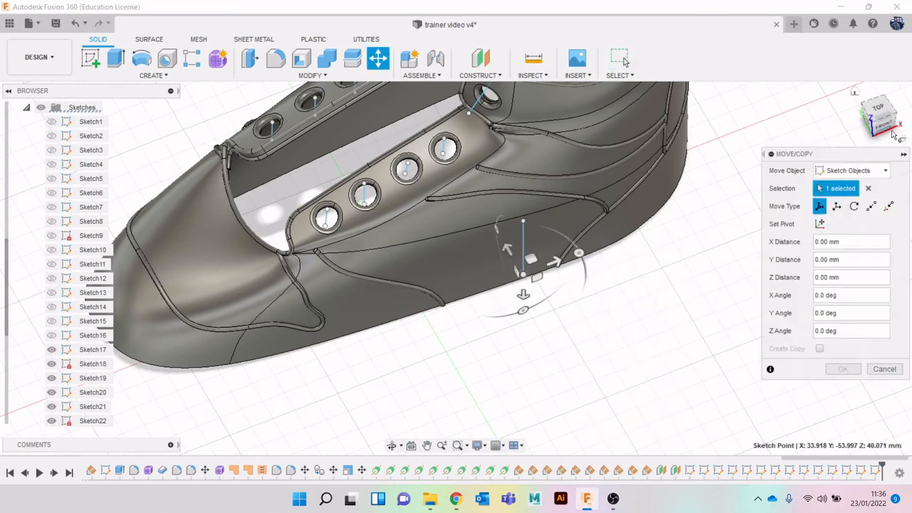
click(893, 131)
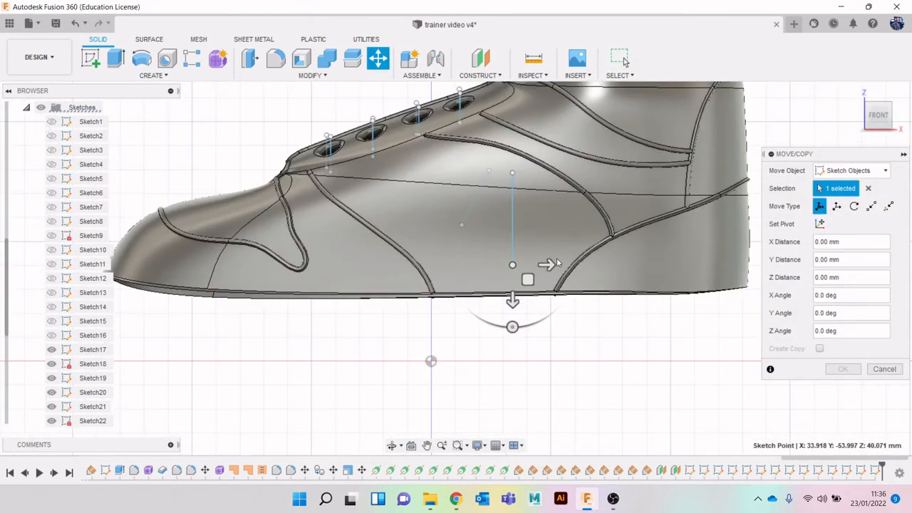
drag(548, 264, 507, 264)
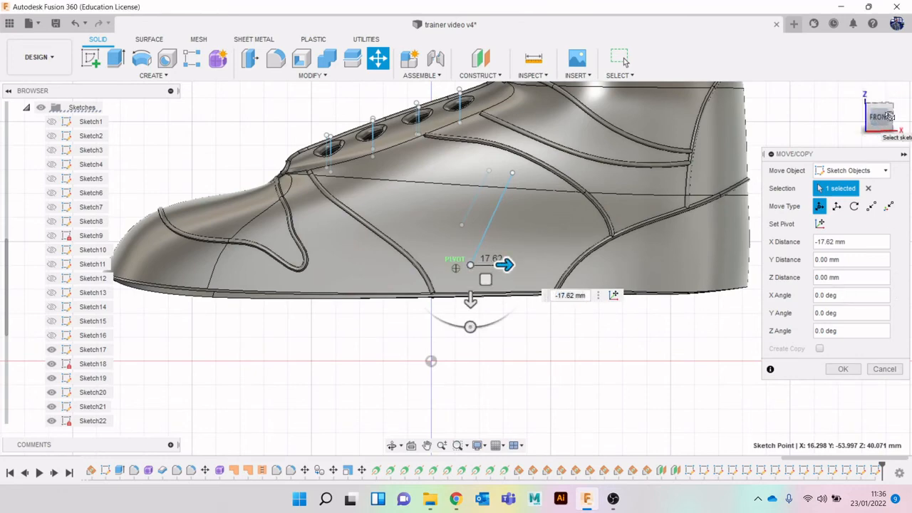
Viewed from above, move the same endpoint 6.204 mm outward from the trainer along Z and accept the move
click(886, 107)
click(882, 110)
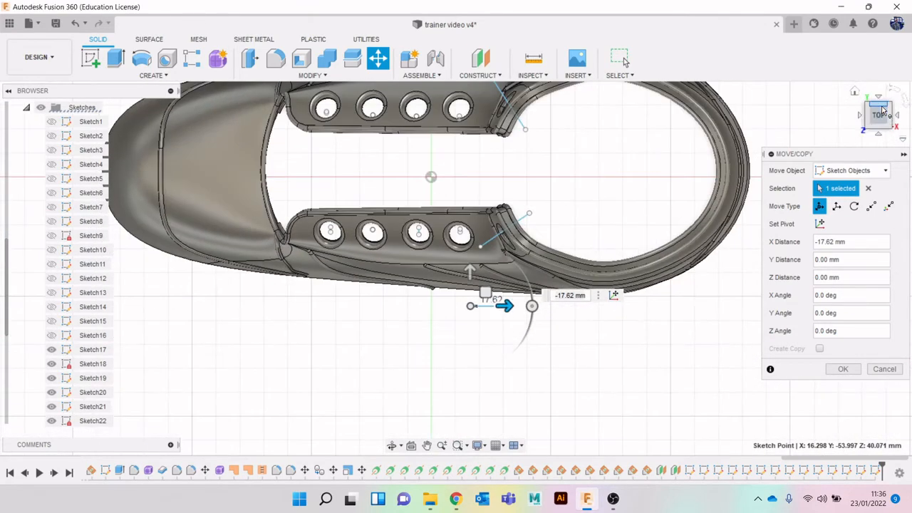
drag(474, 269, 472, 285)
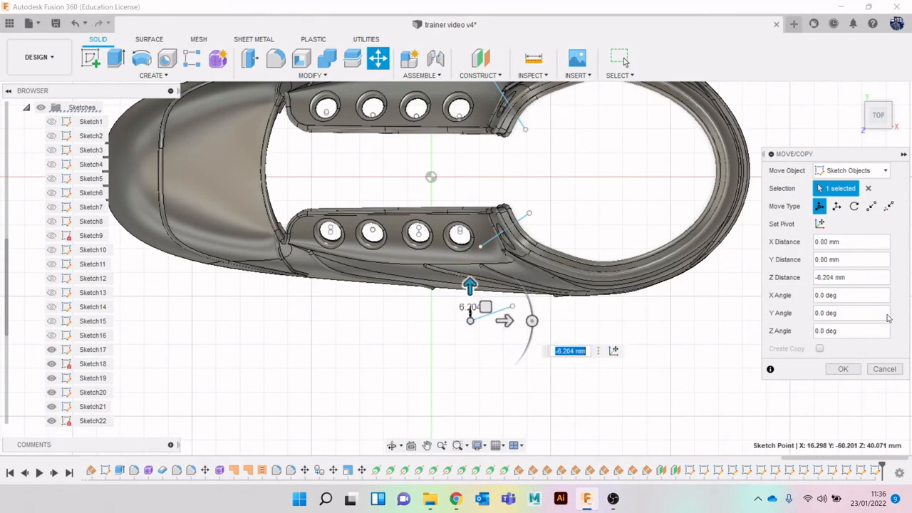
click(893, 127)
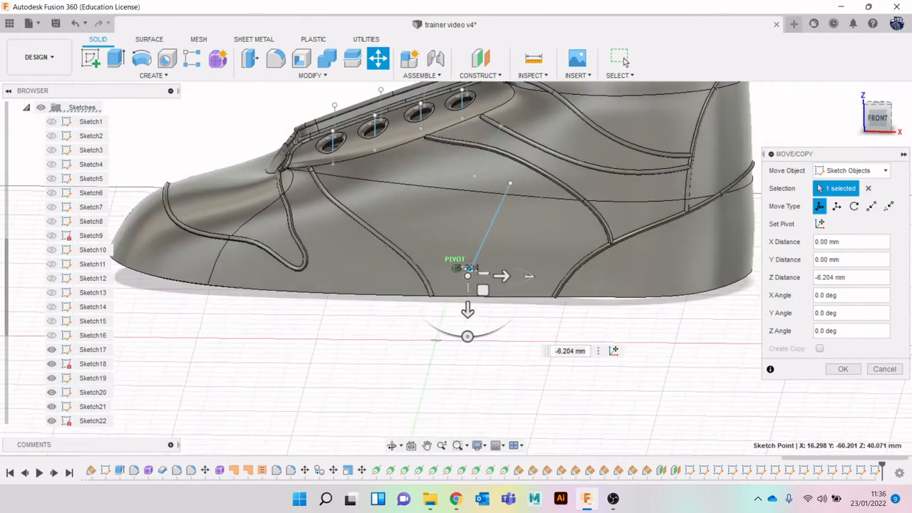
click(846, 368)
click(891, 127)
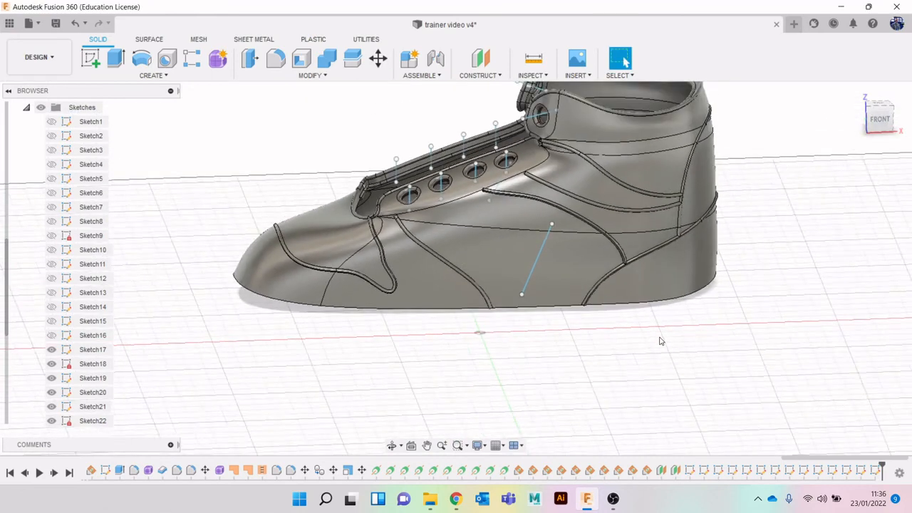
click(887, 127)
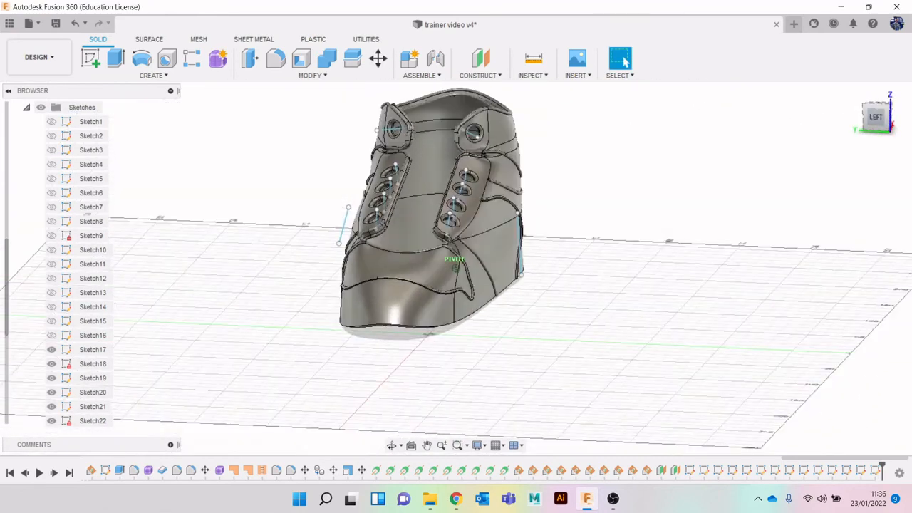
middle_drag(664, 241, 671, 283)
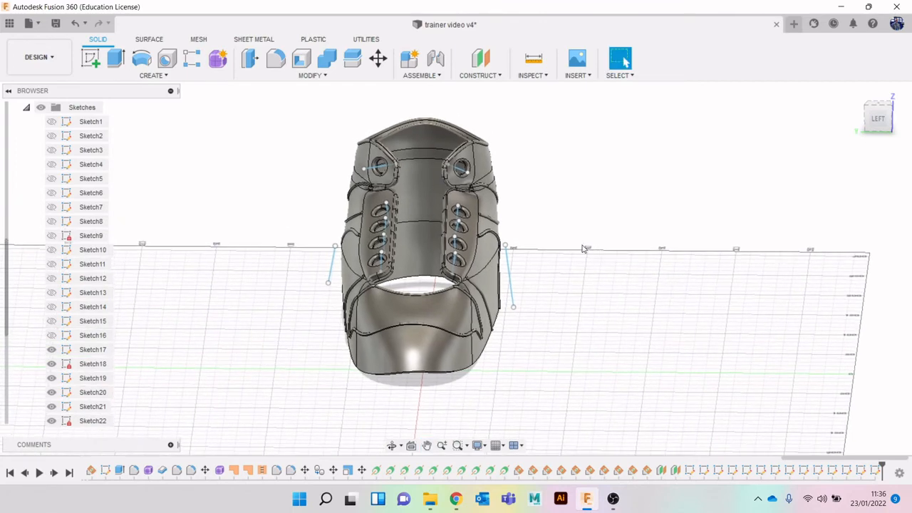
scroll(583, 246, up, 2)
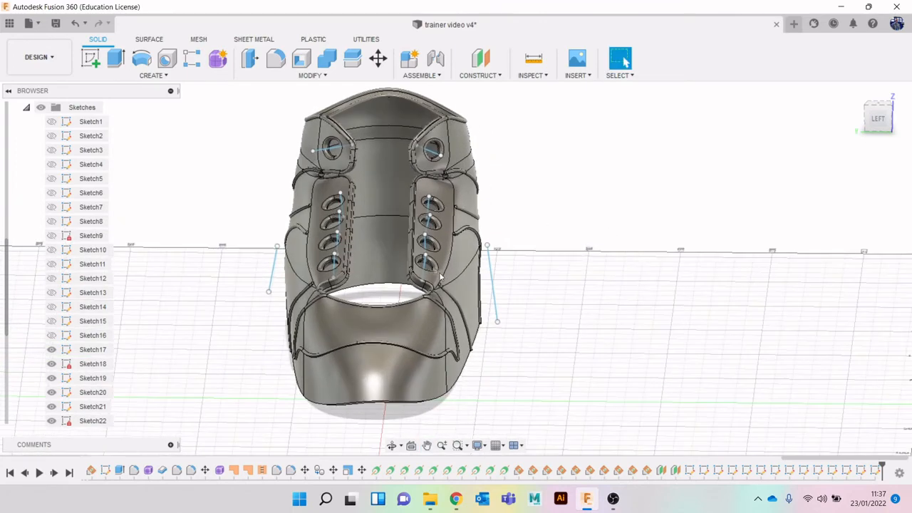